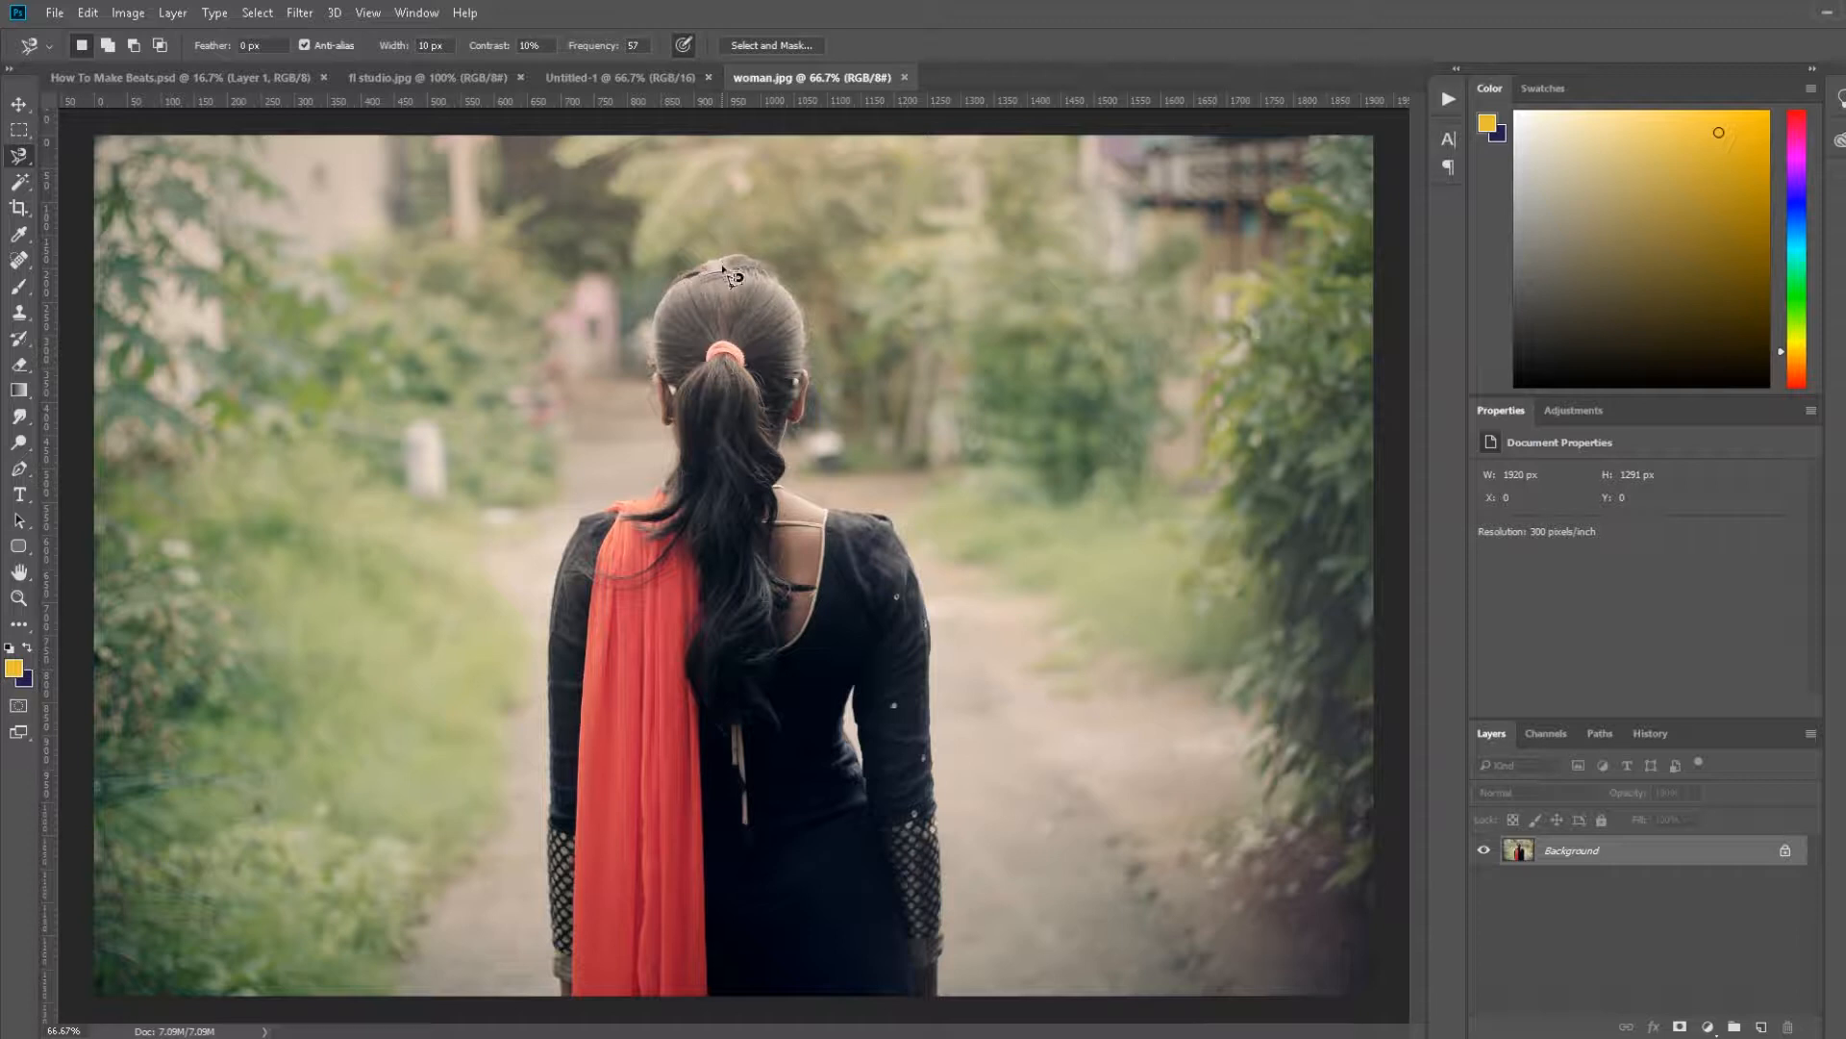
Step: Select the woman with the Magnetic Lasso, subtracting the gap between her arm and body from the selection
{"action": "left_click", "coordinate": [716, 261]}
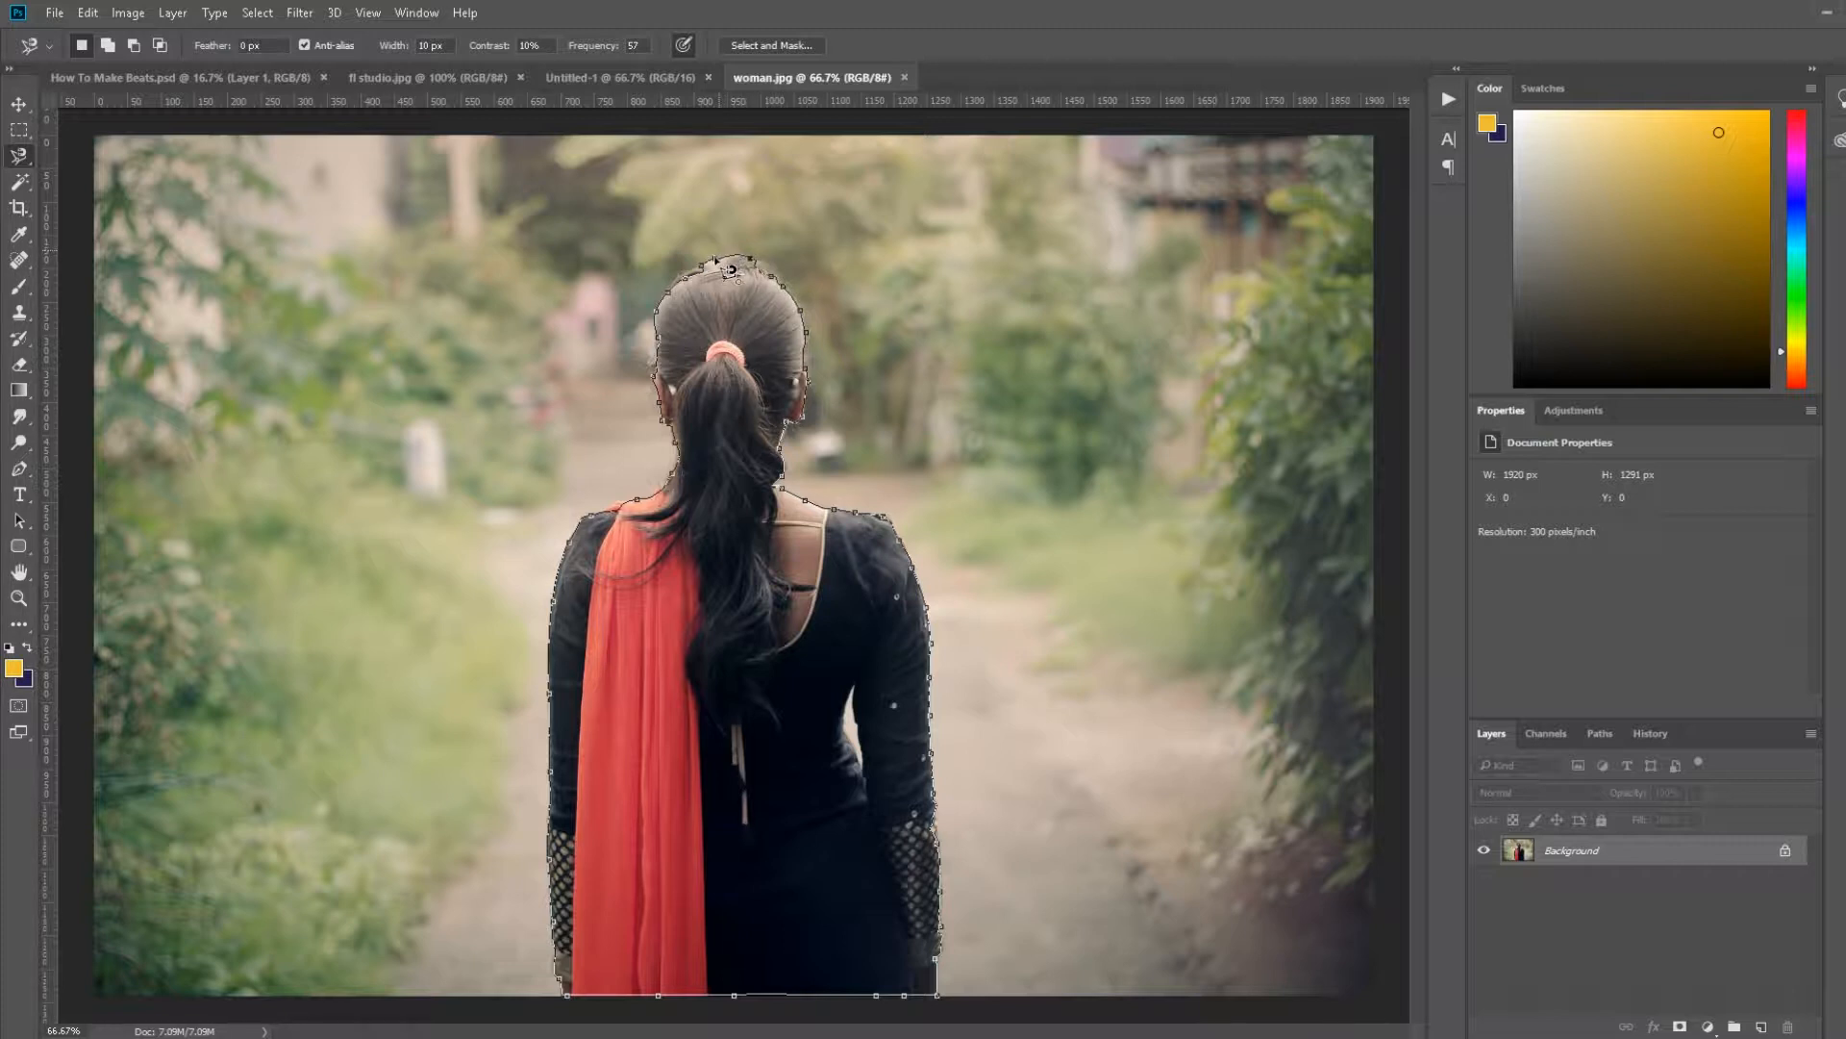
{"action": "left_click", "coordinate": [728, 271]}
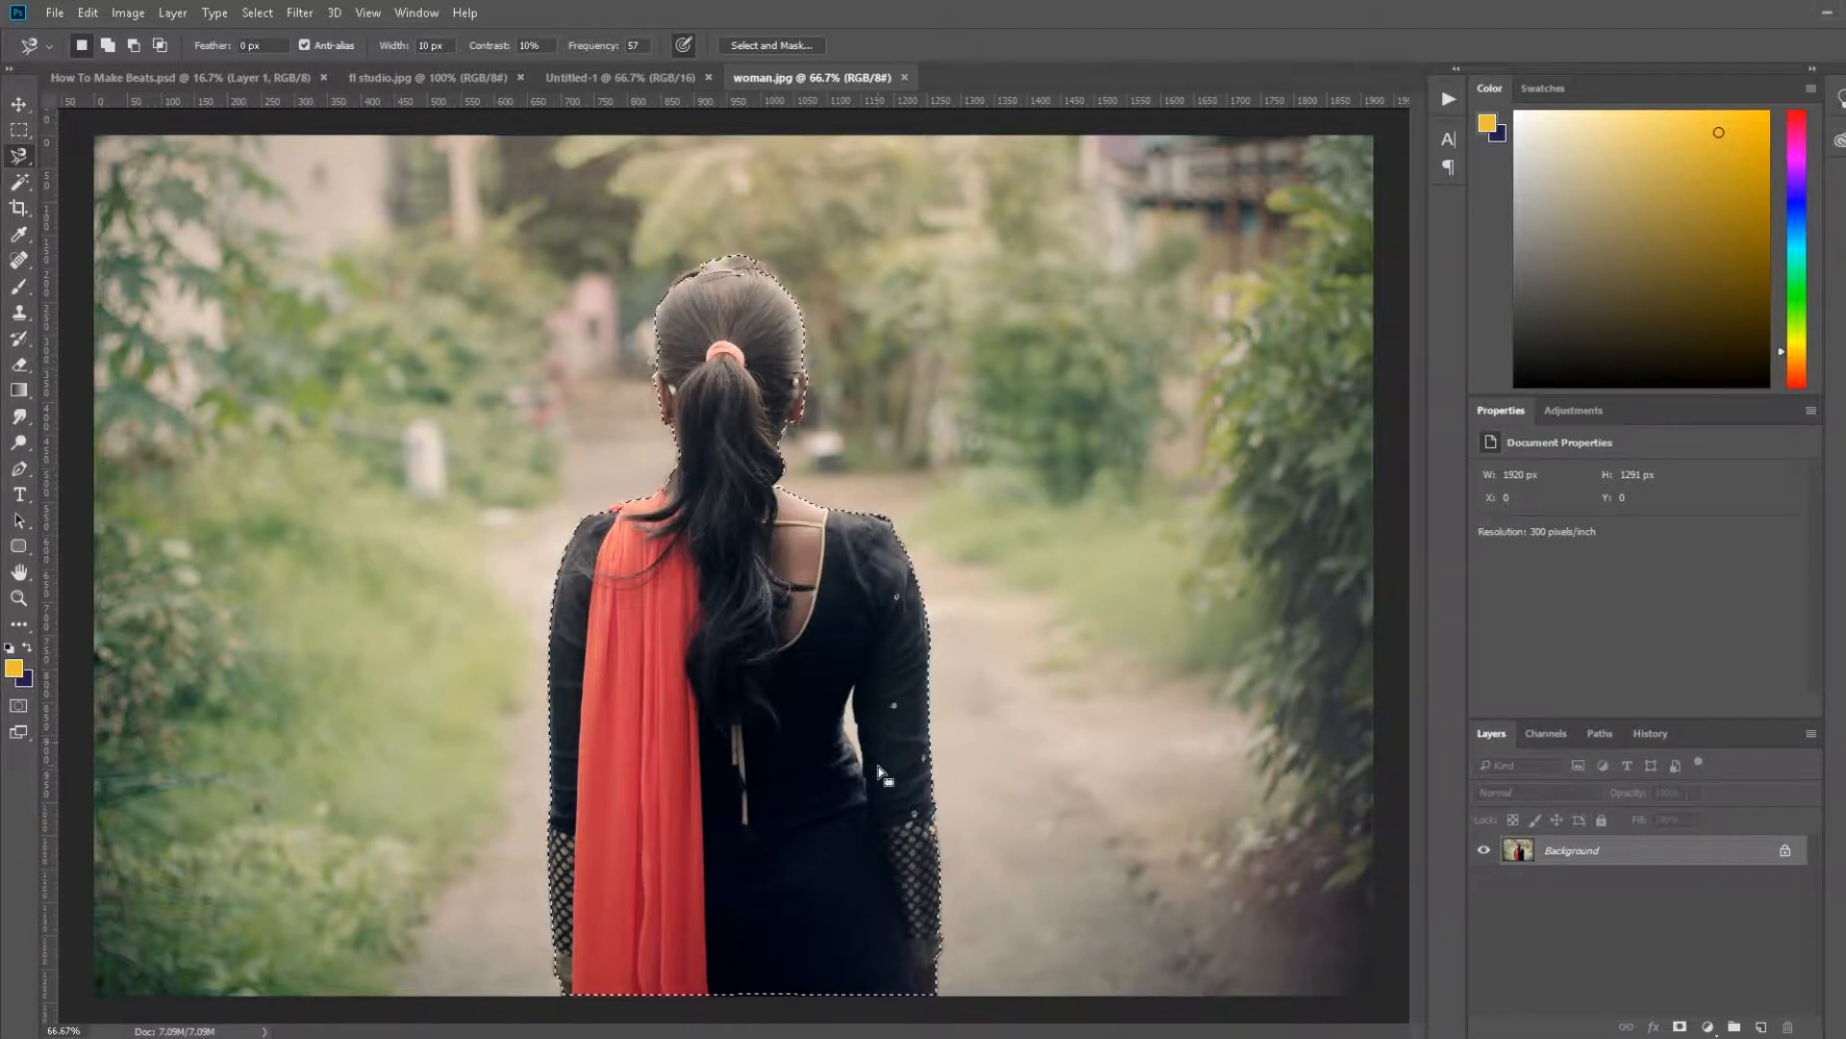
{"action": "key", "text": "alt"}
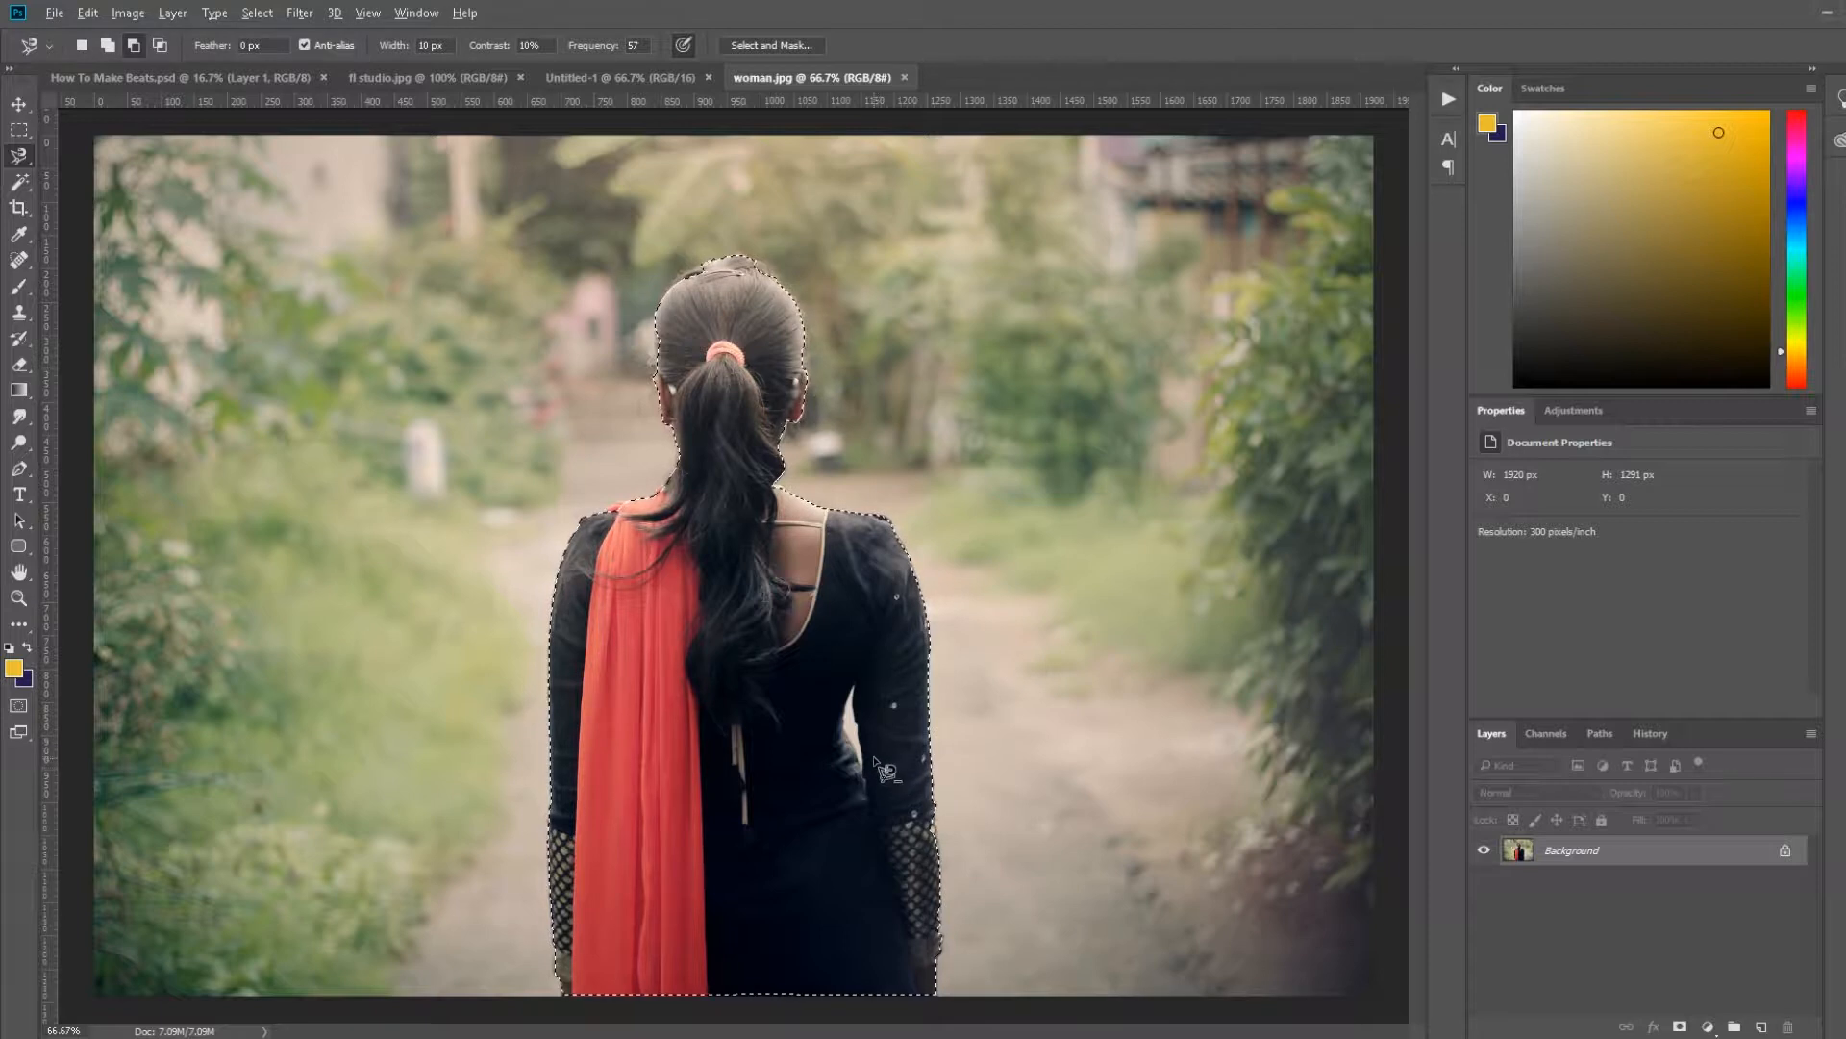
{"action": "left_click", "coordinate": [857, 689]}
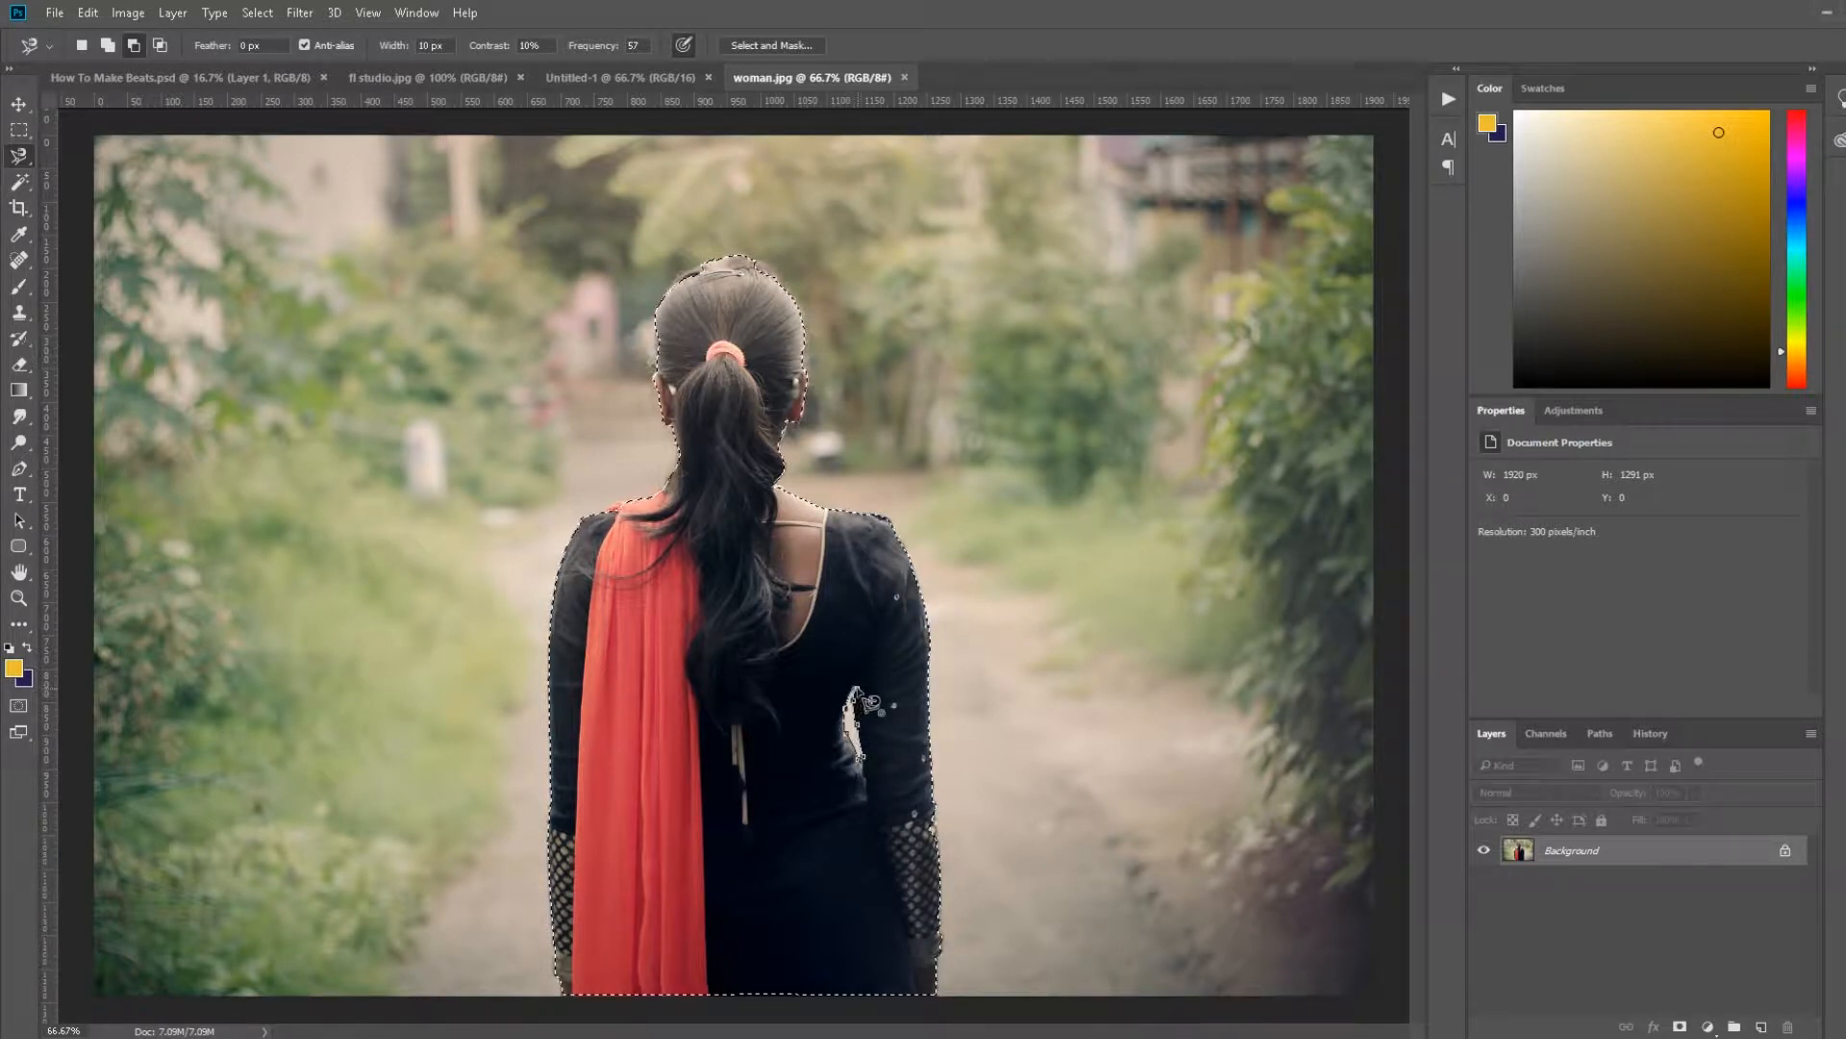
{"action": "left_click", "coordinate": [858, 692]}
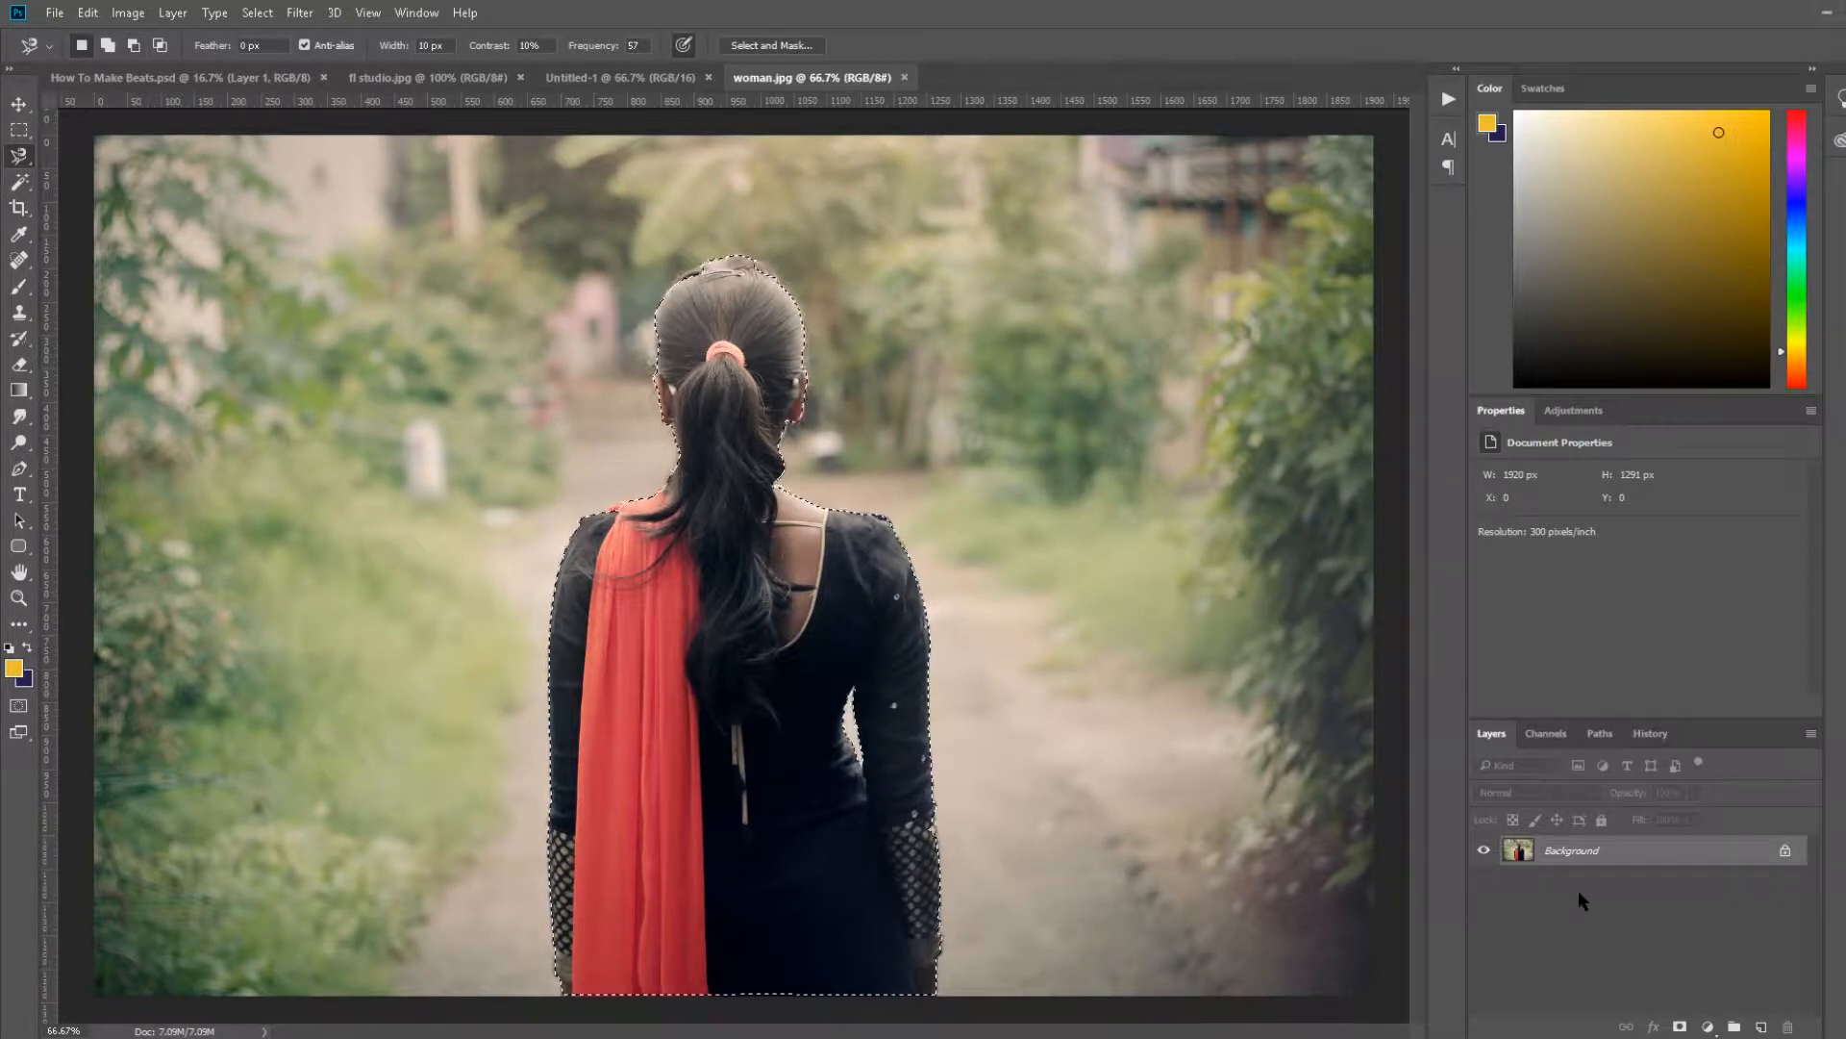
Step: Unlock the background as Layer 0 and add a layer mask from the woman selection
{"action": "double_click", "coordinate": [1608, 850]}
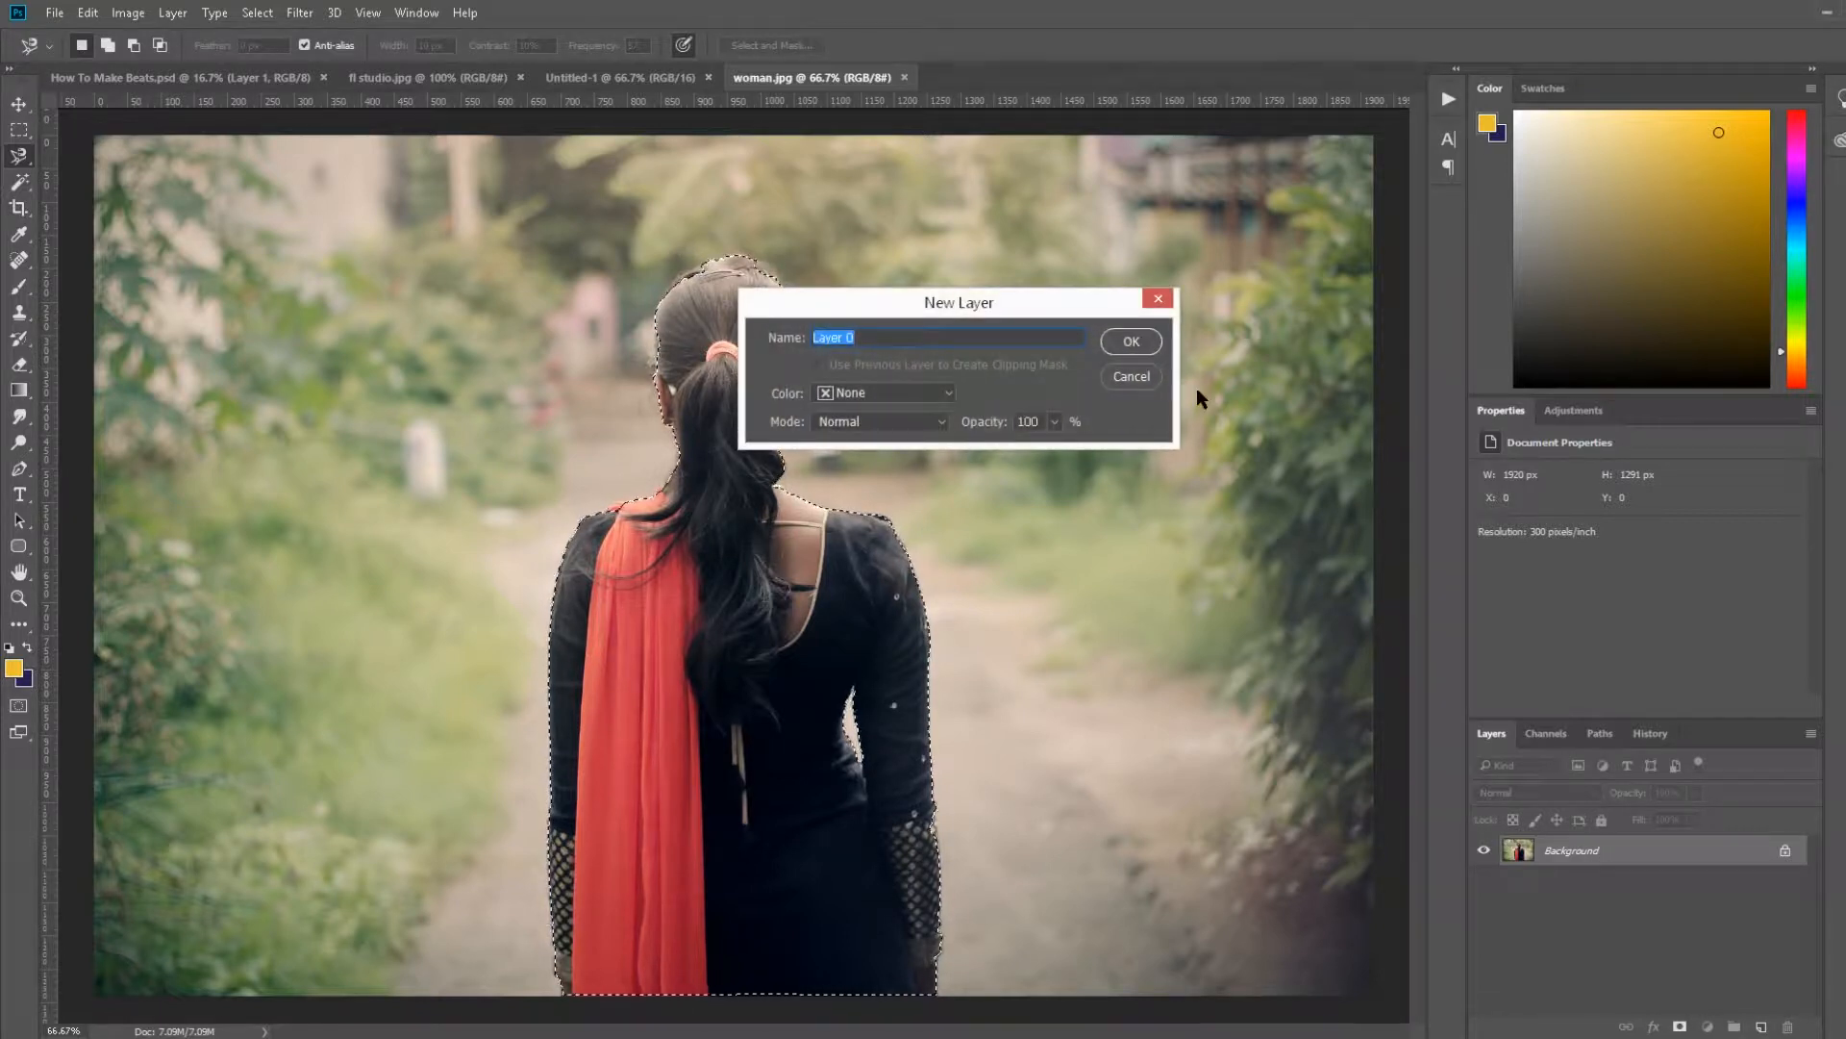
{"action": "left_click", "coordinate": [1129, 341]}
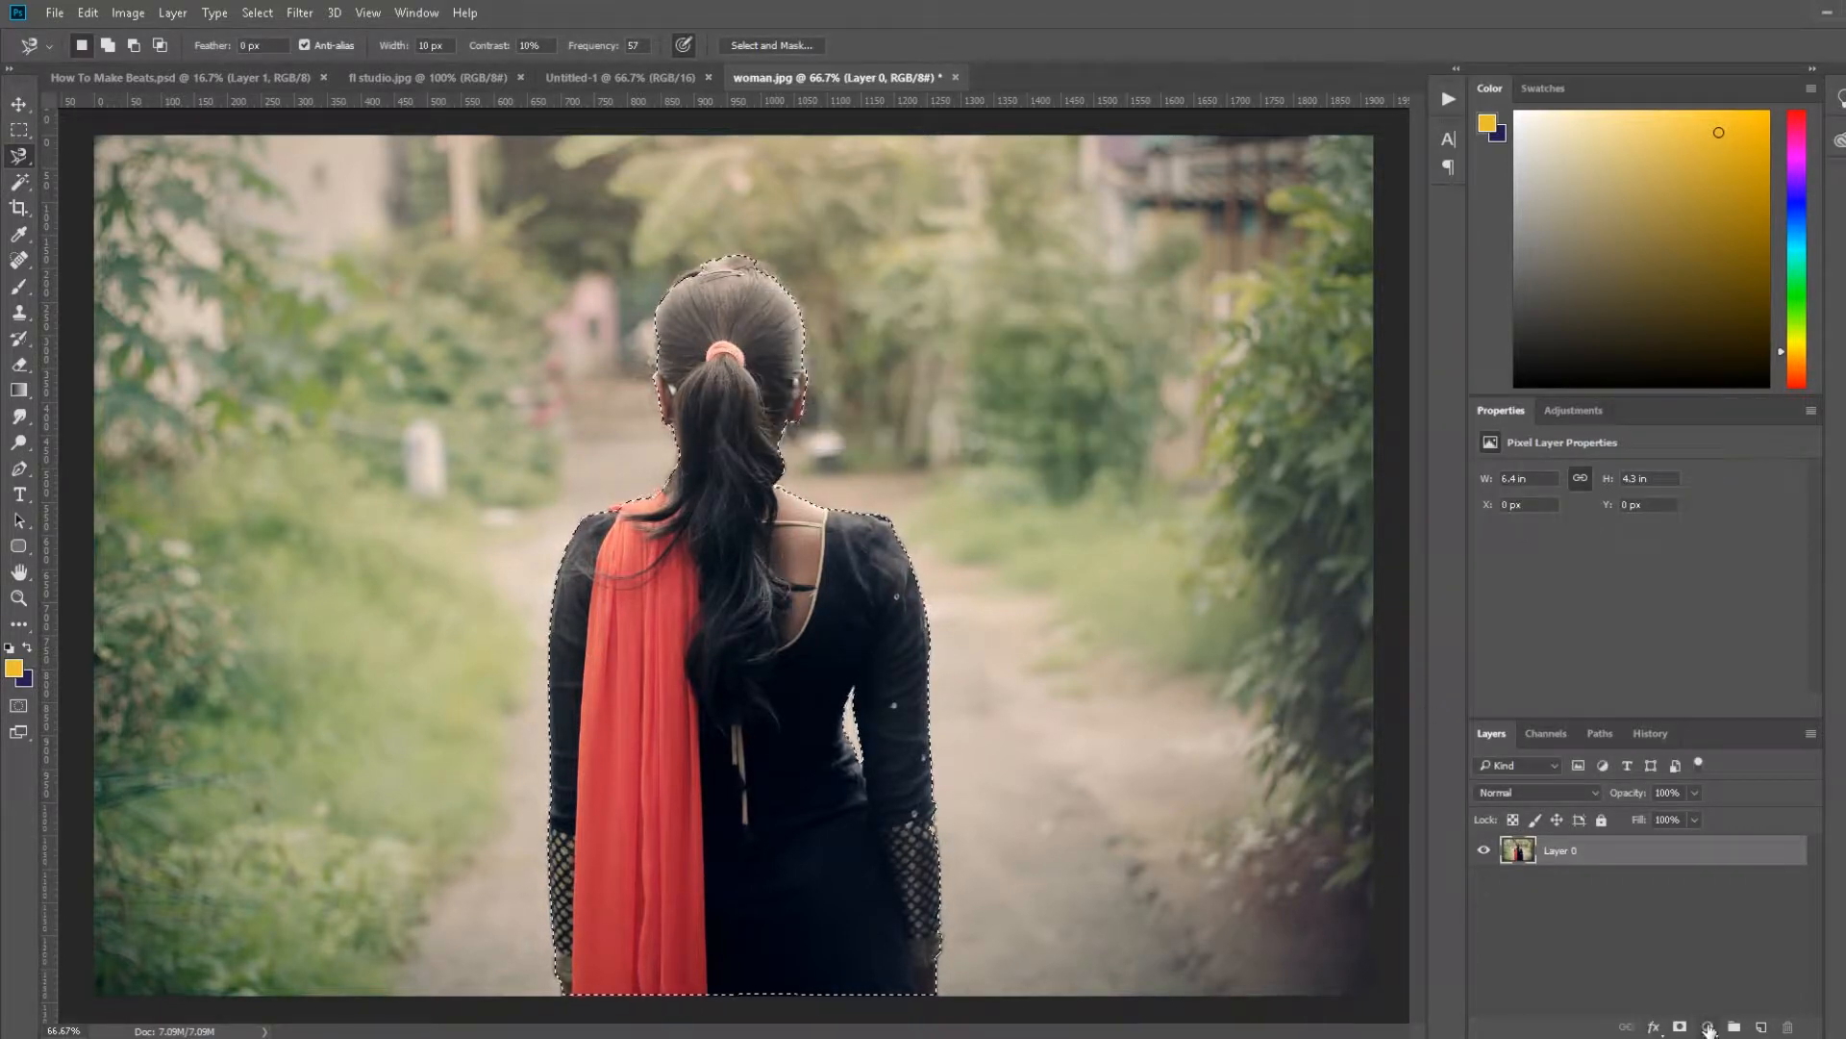
{"action": "left_click", "coordinate": [1681, 1027]}
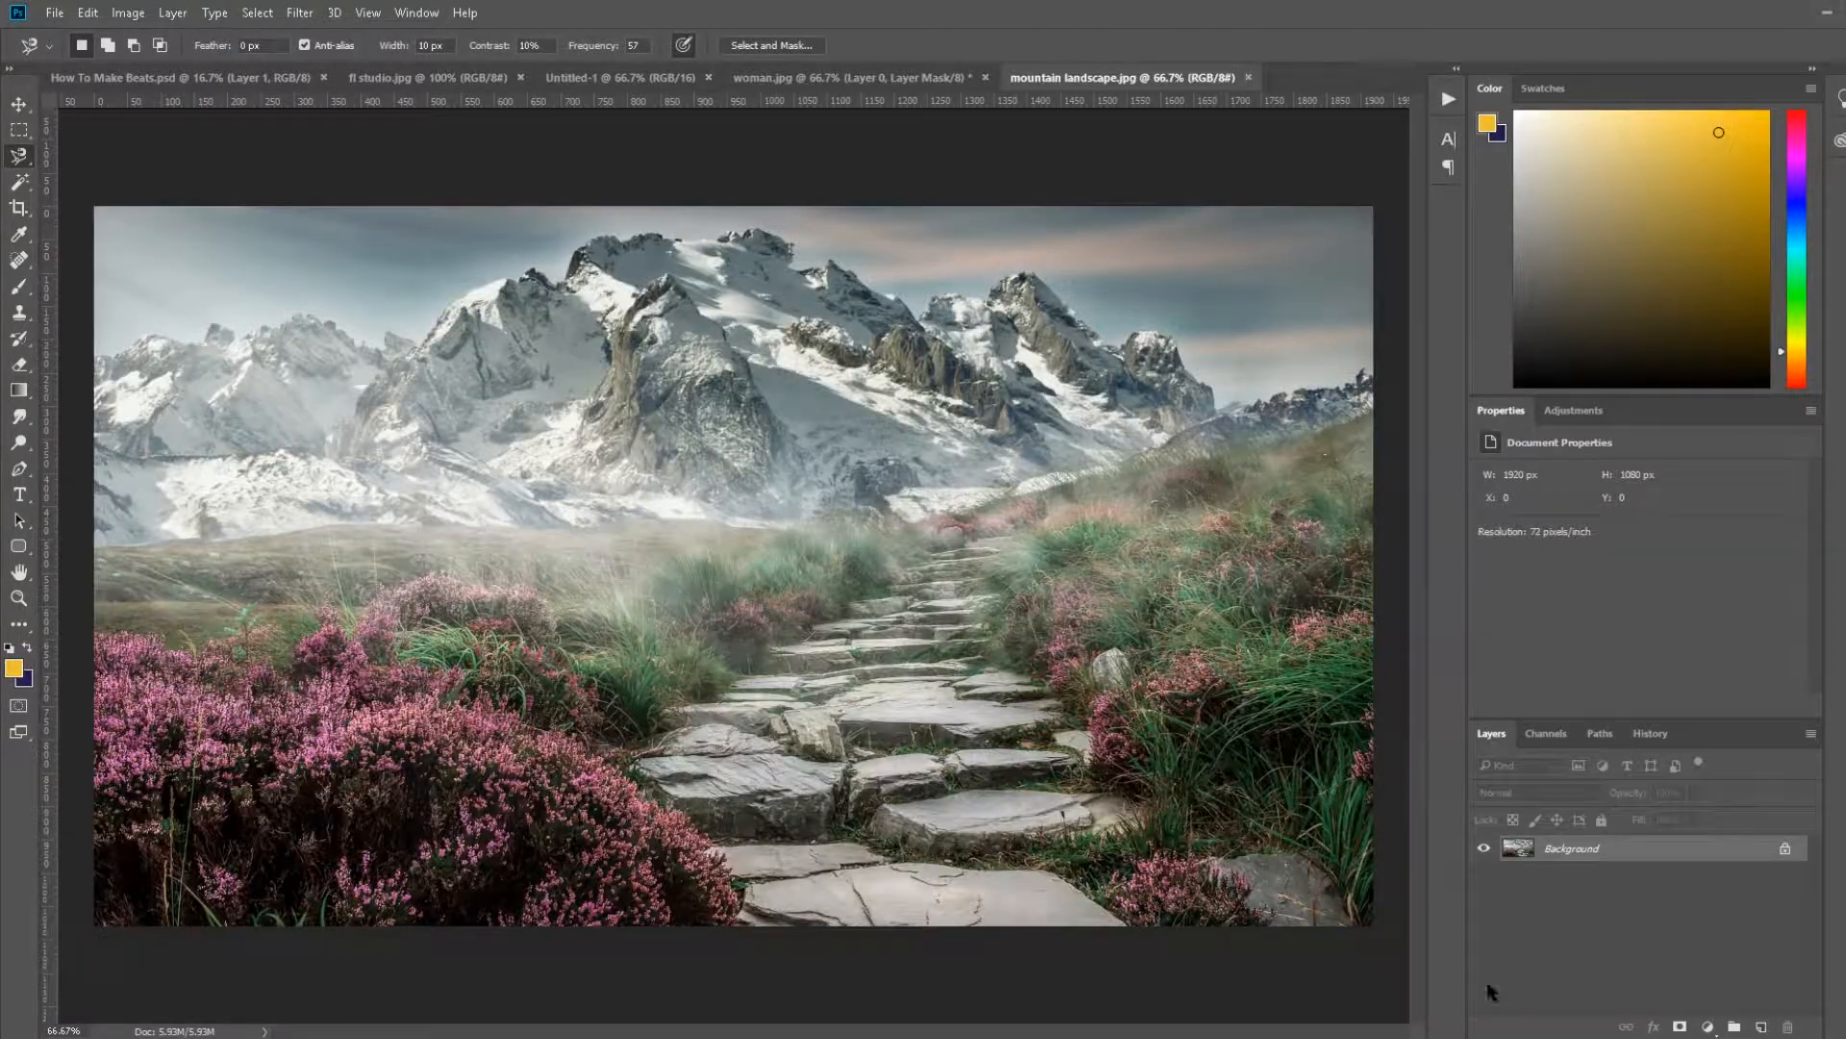
Step: In the mountain landscape image, unlock the background as Layer 0 and add a white layer mask
{"action": "double_click", "coordinate": [1640, 857]}
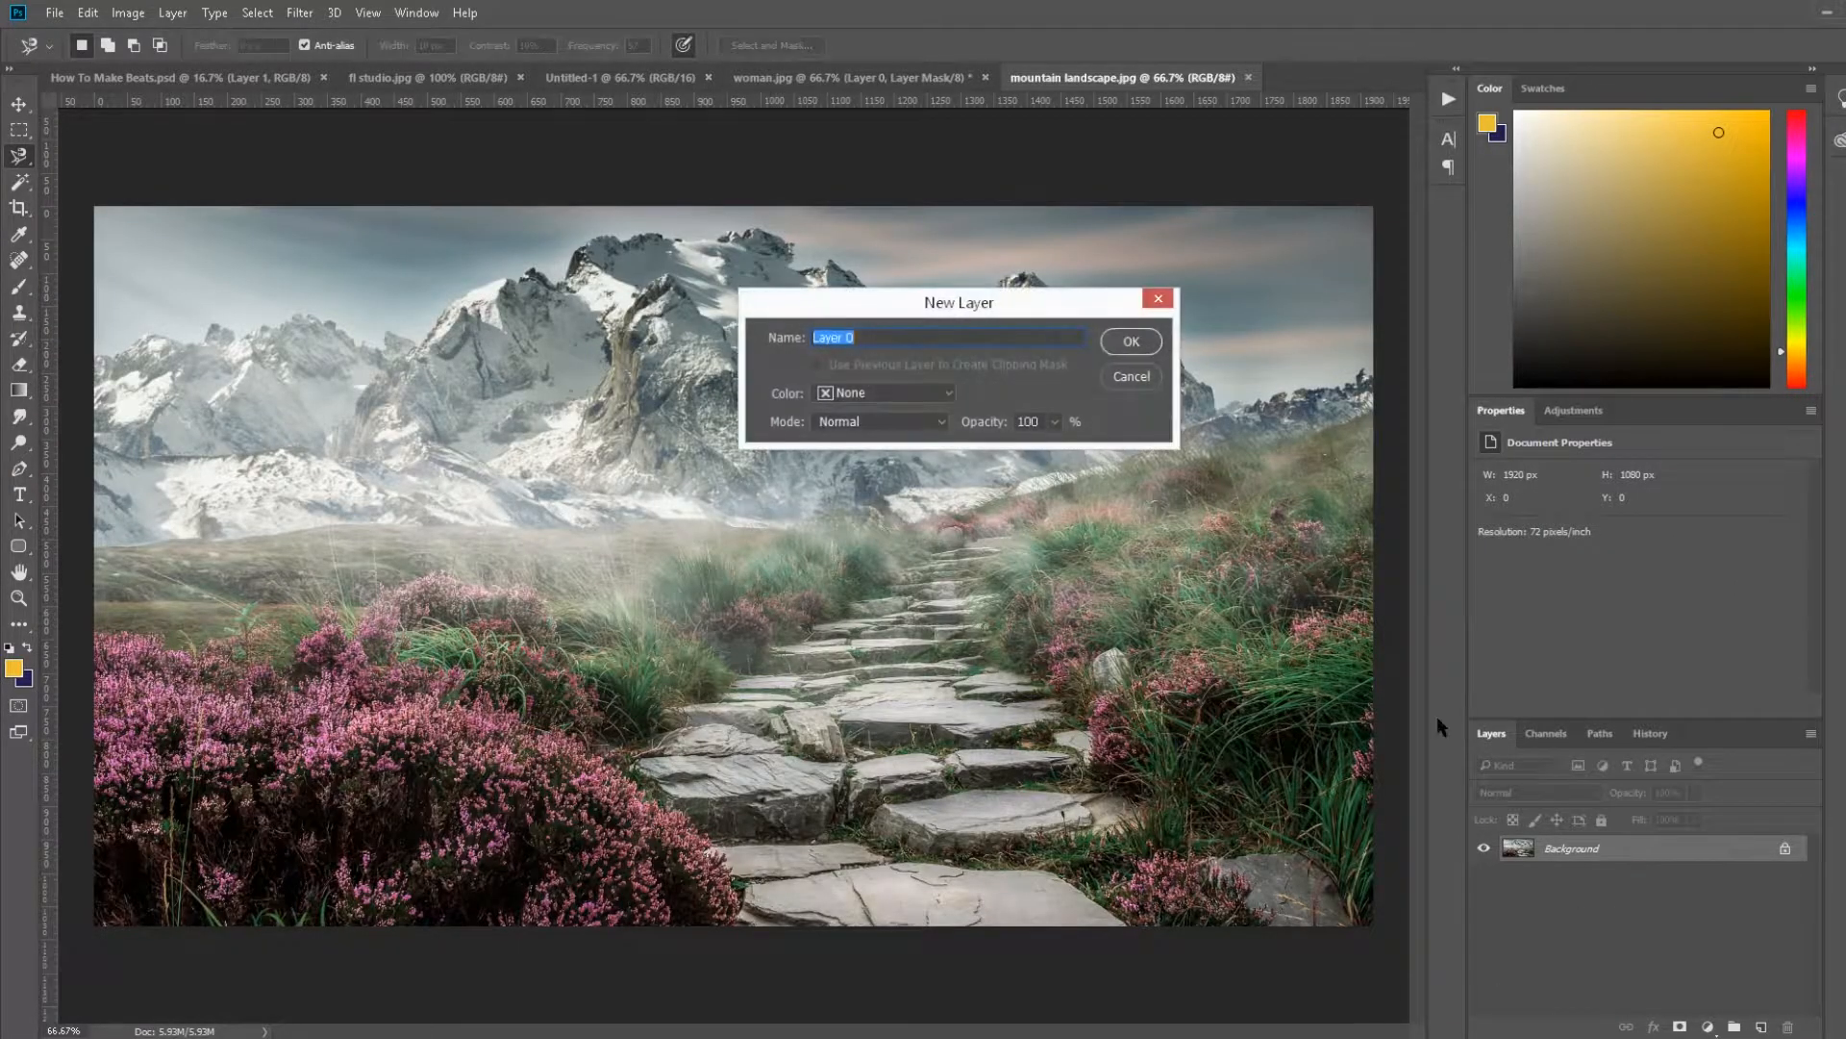
{"action": "left_click", "coordinate": [1133, 341]}
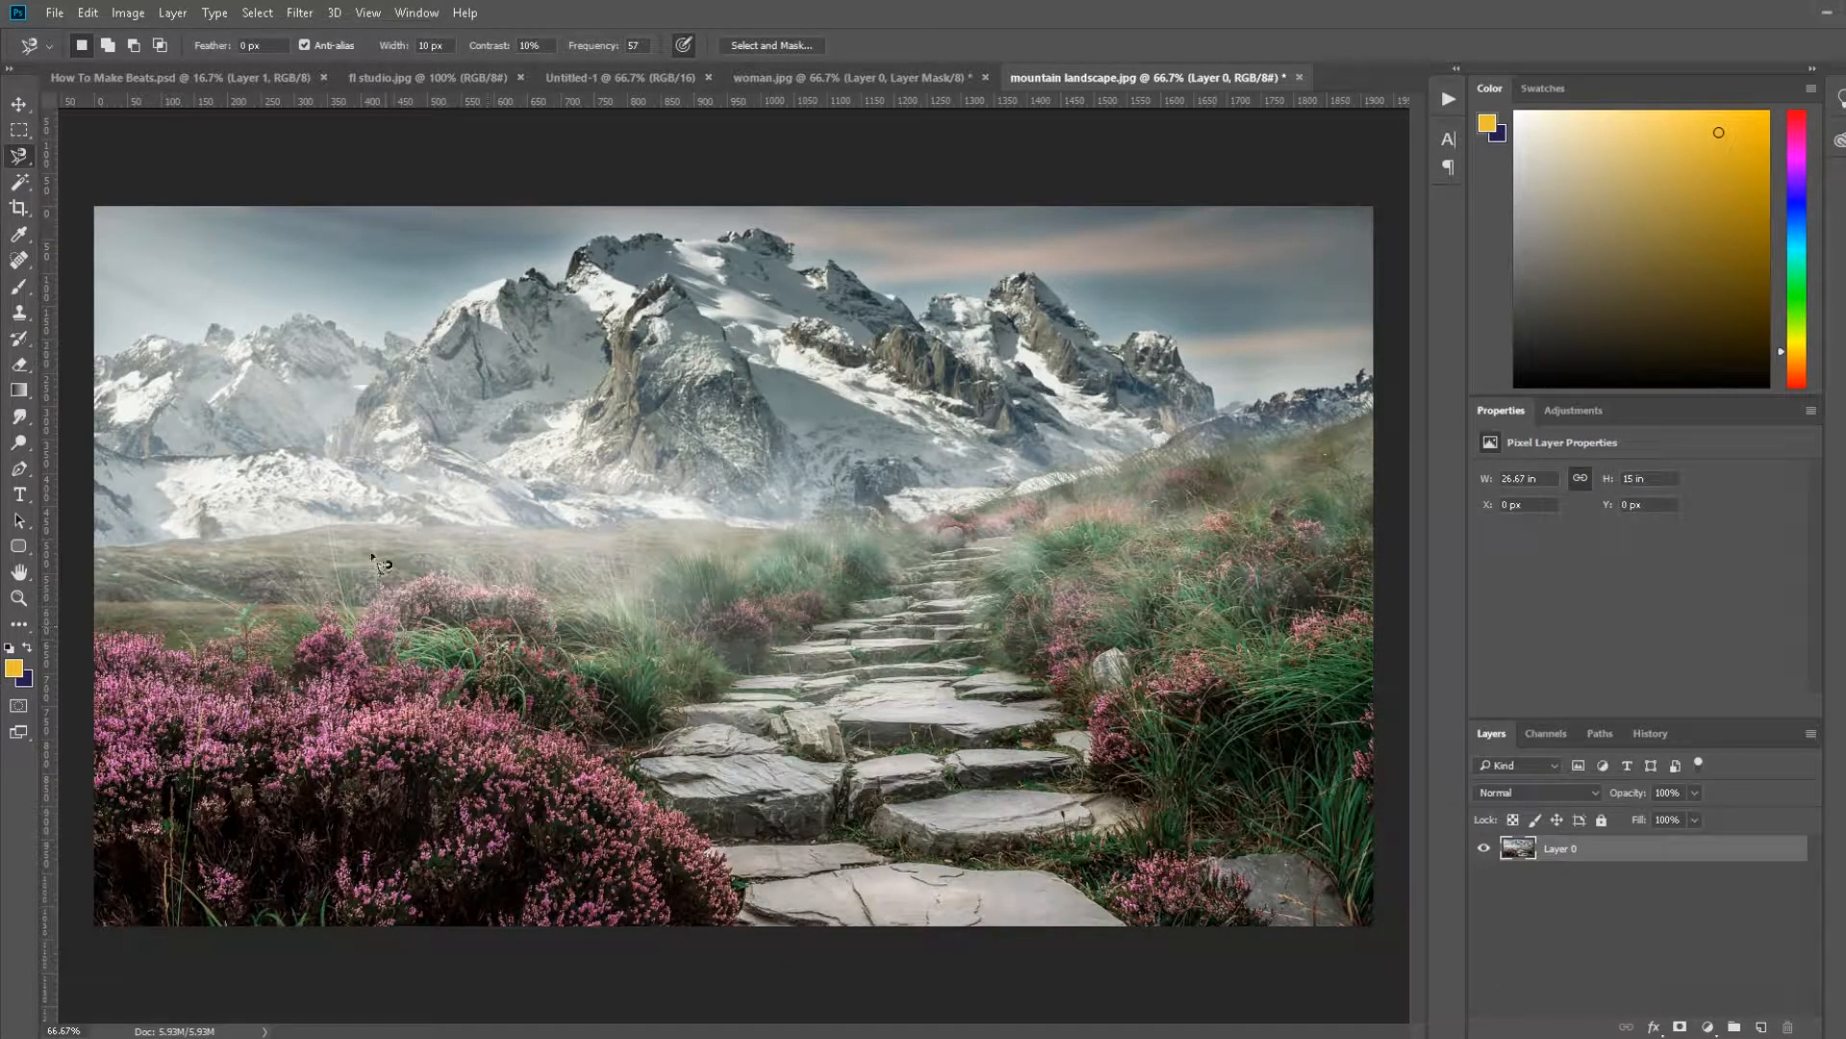
{"action": "left_click", "coordinate": [1681, 1027]}
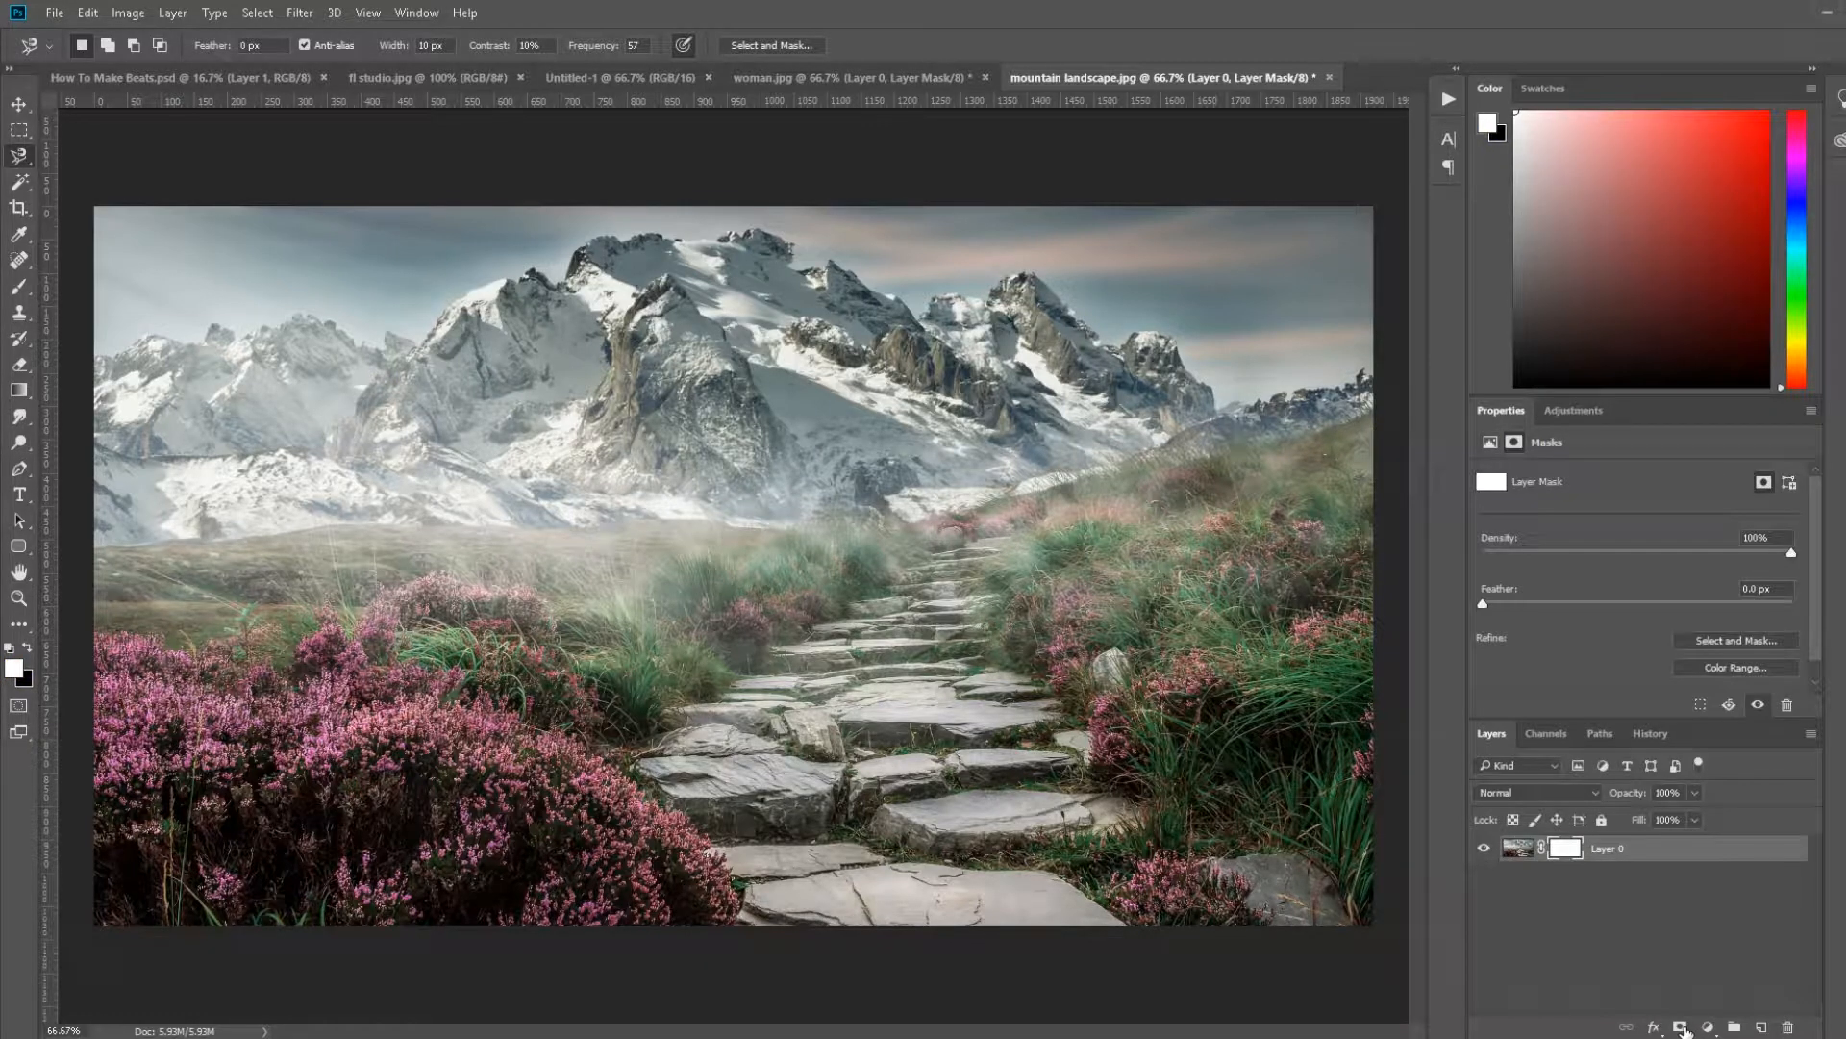
Step: Make two copies of the masked landscape layer and select the original layer's mask
{"action": "right_click", "coordinate": [1638, 855]}
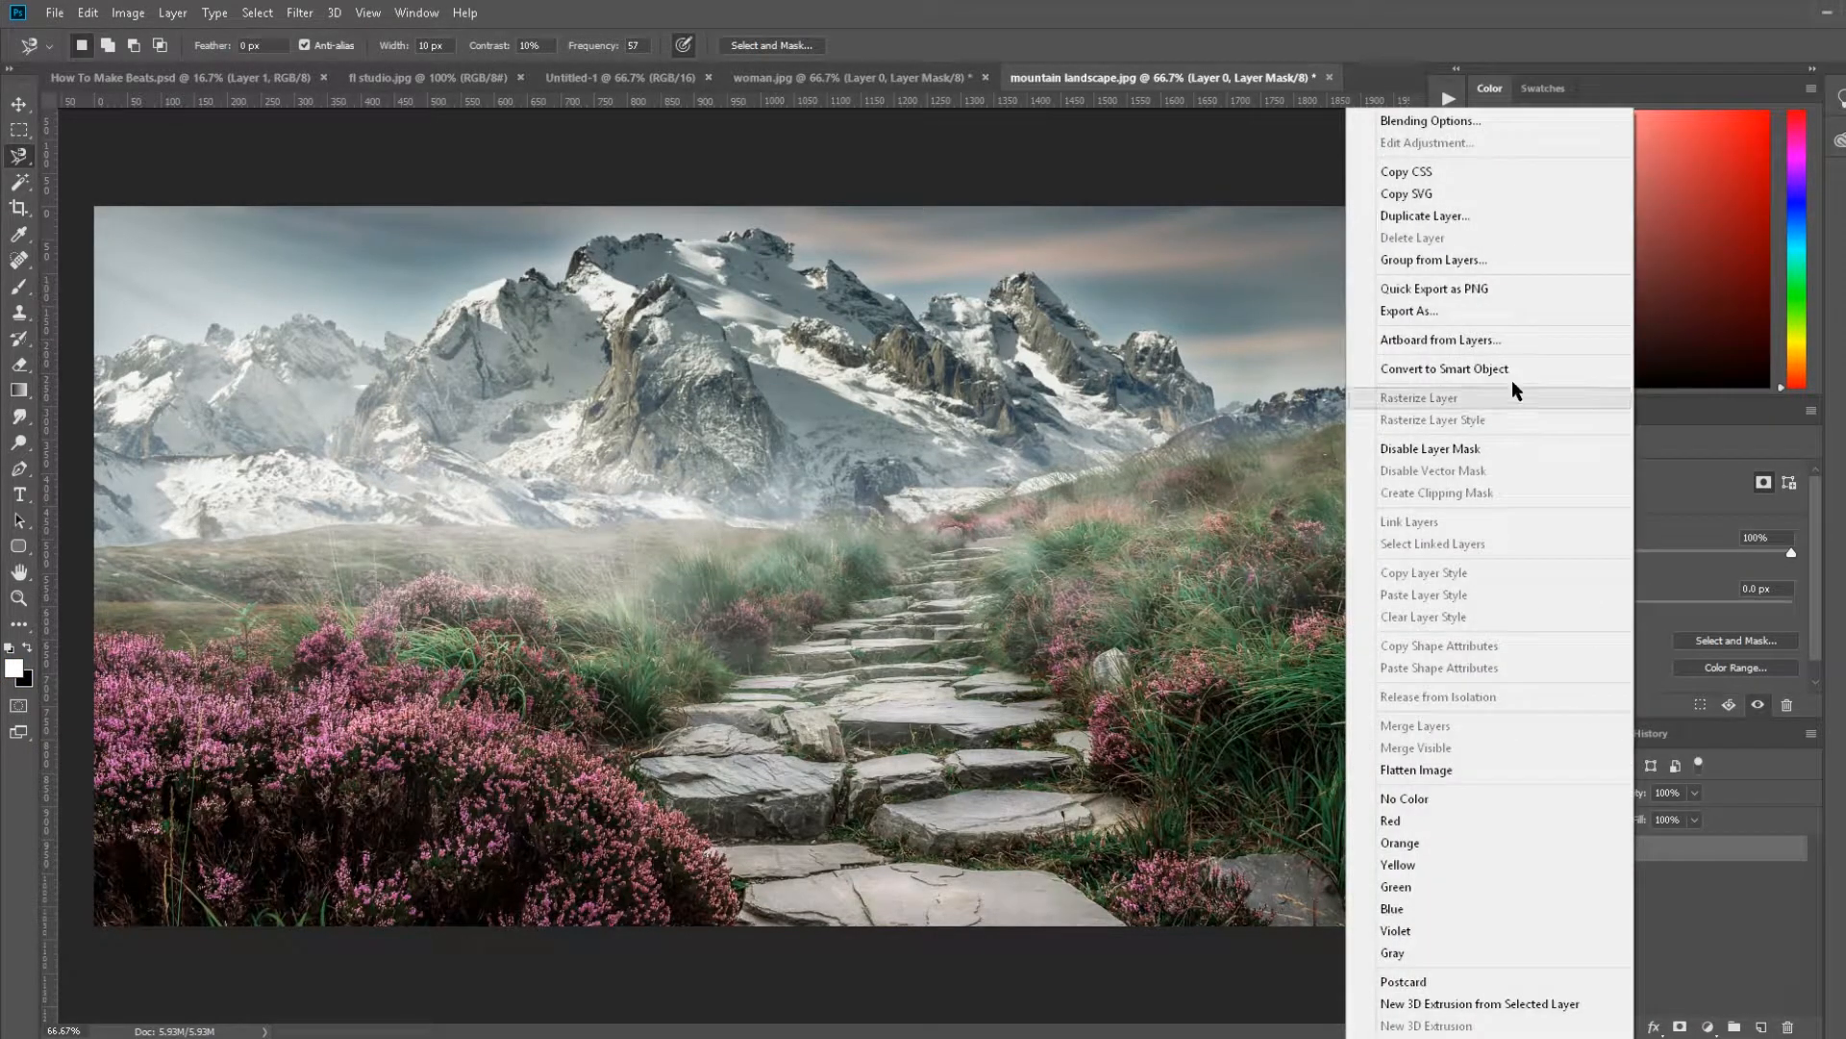
{"action": "left_click", "coordinate": [1782, 569]}
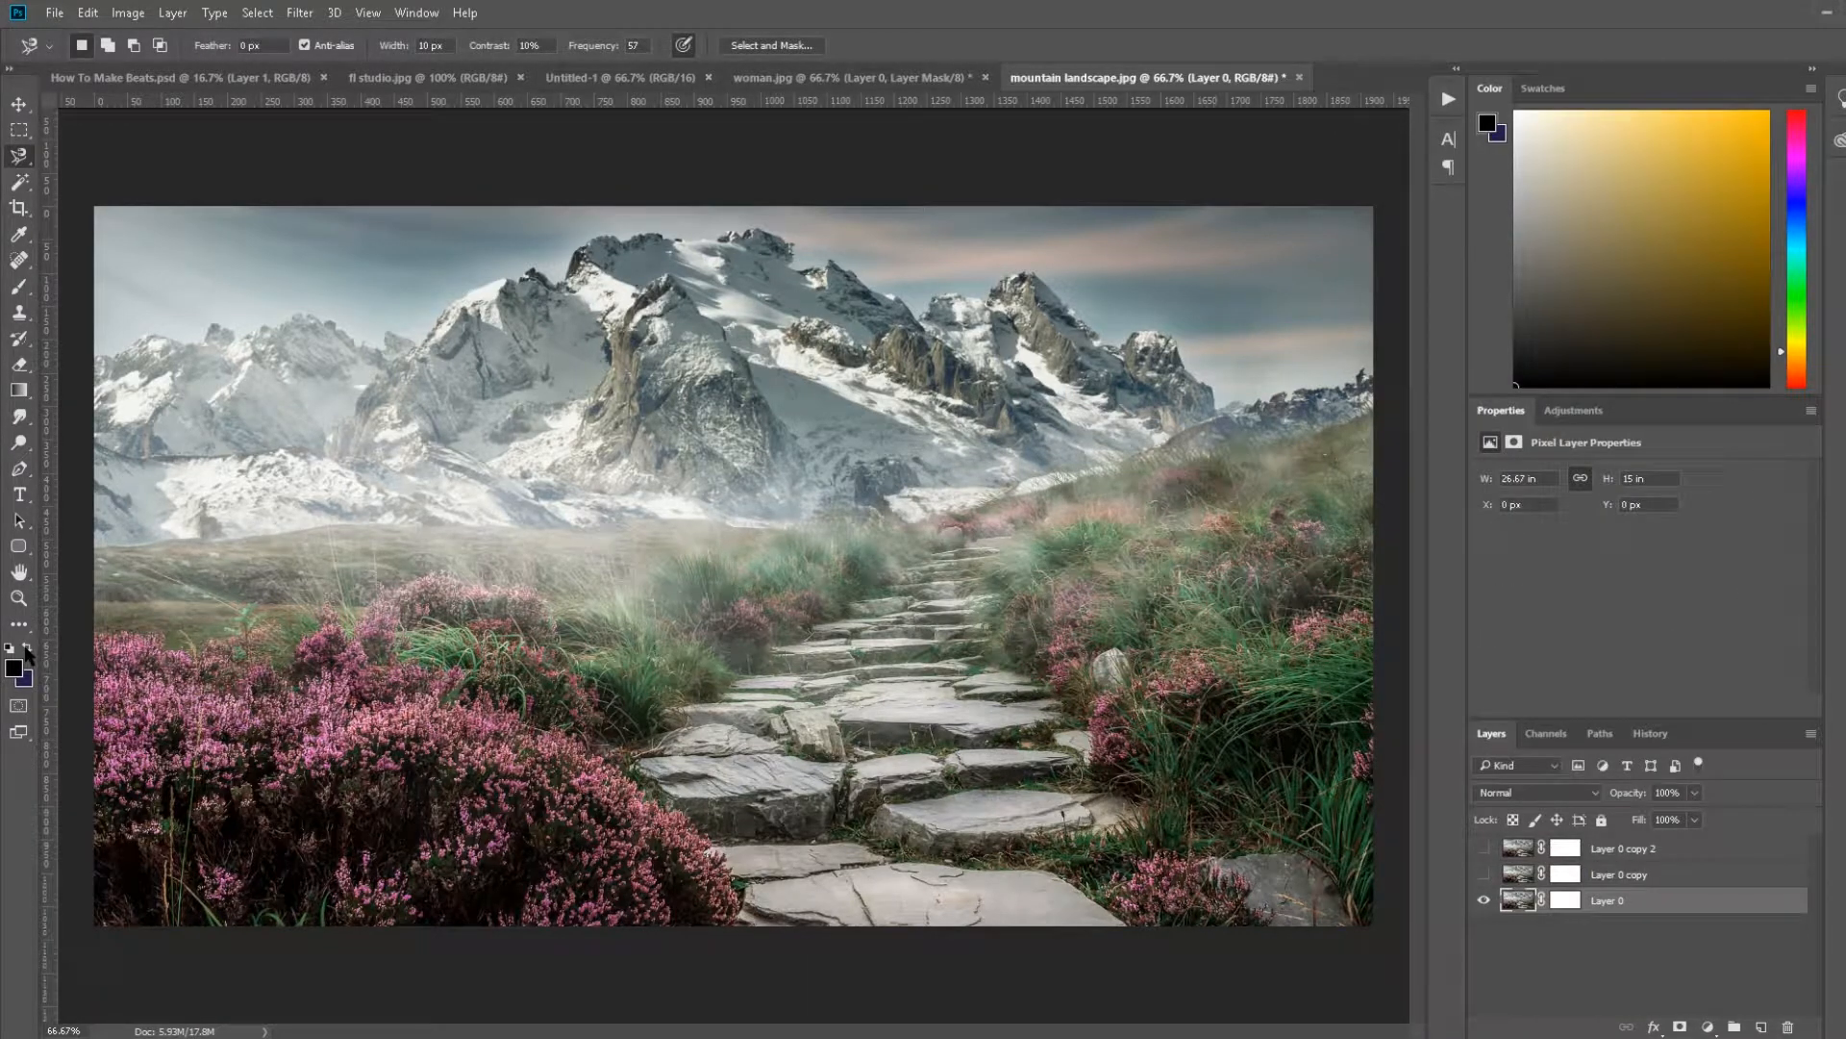
{"action": "left_click", "coordinate": [1578, 899]}
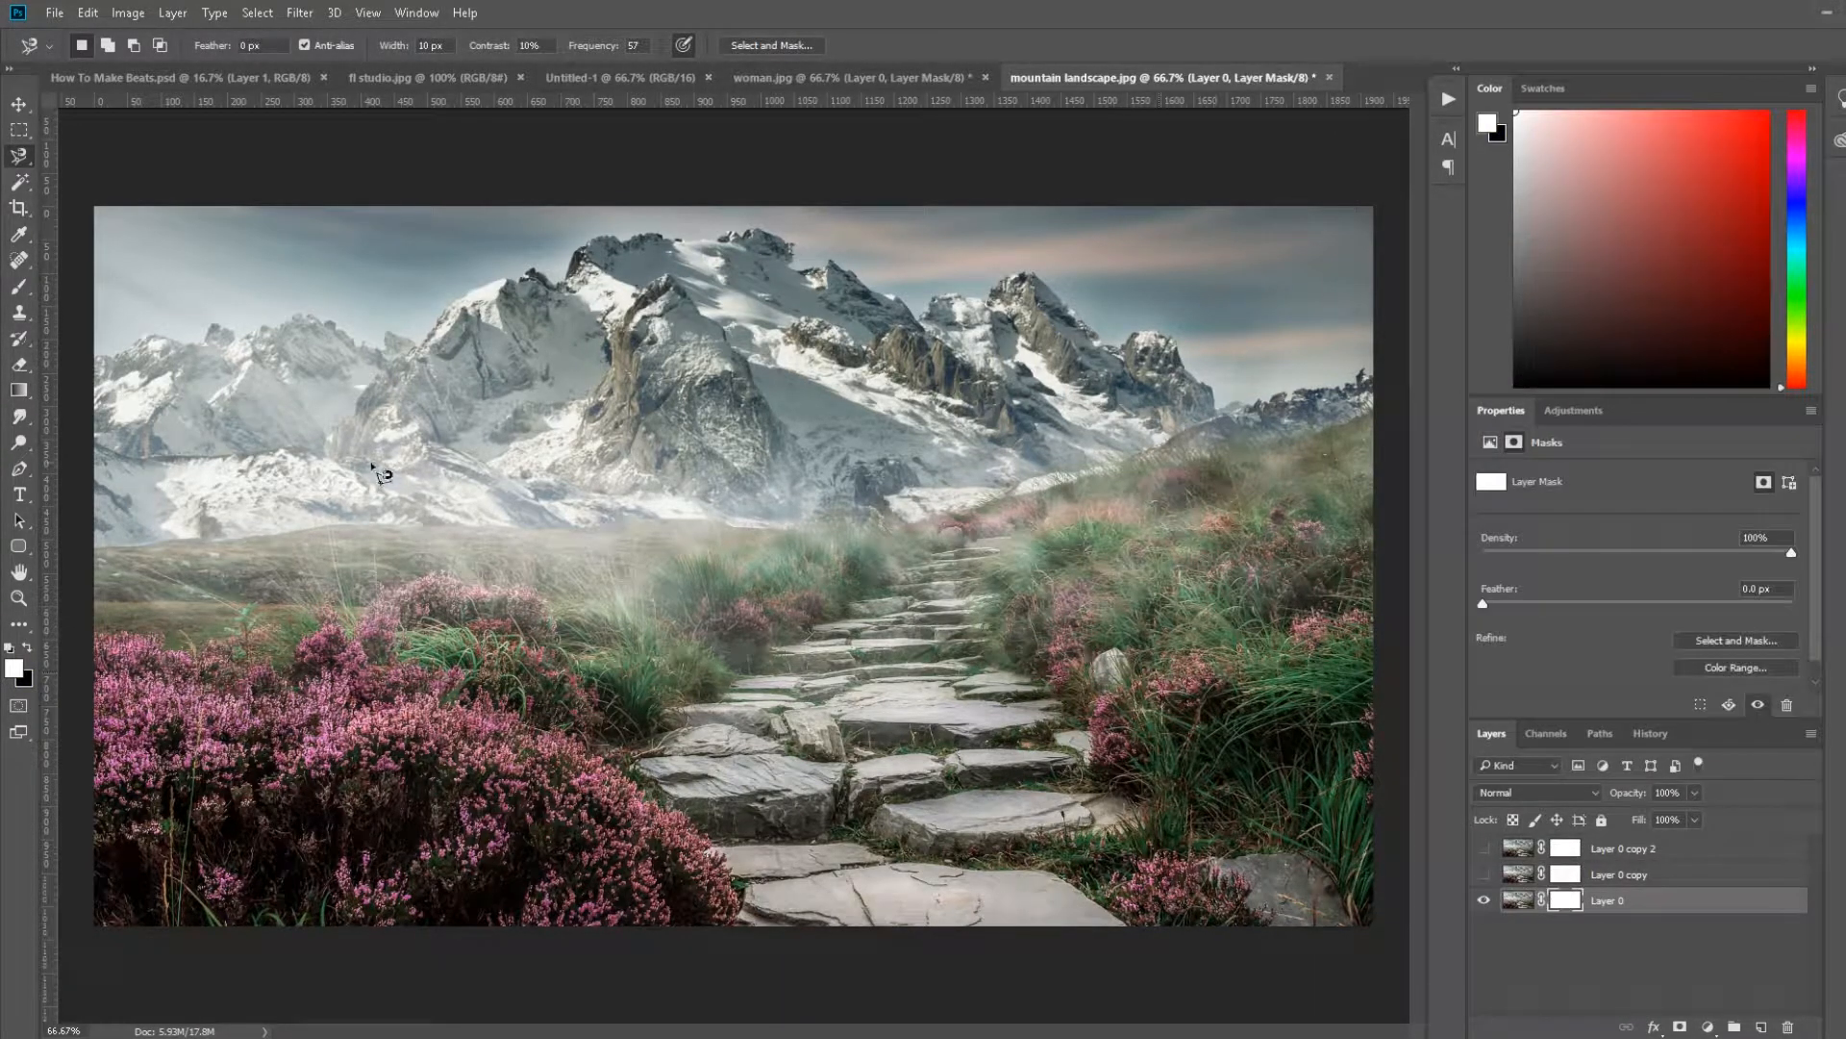
Step: Paint black with the Brush on the bottom layer's mask to hide the mountains and sky
{"action": "left_click", "coordinate": [18, 287]}
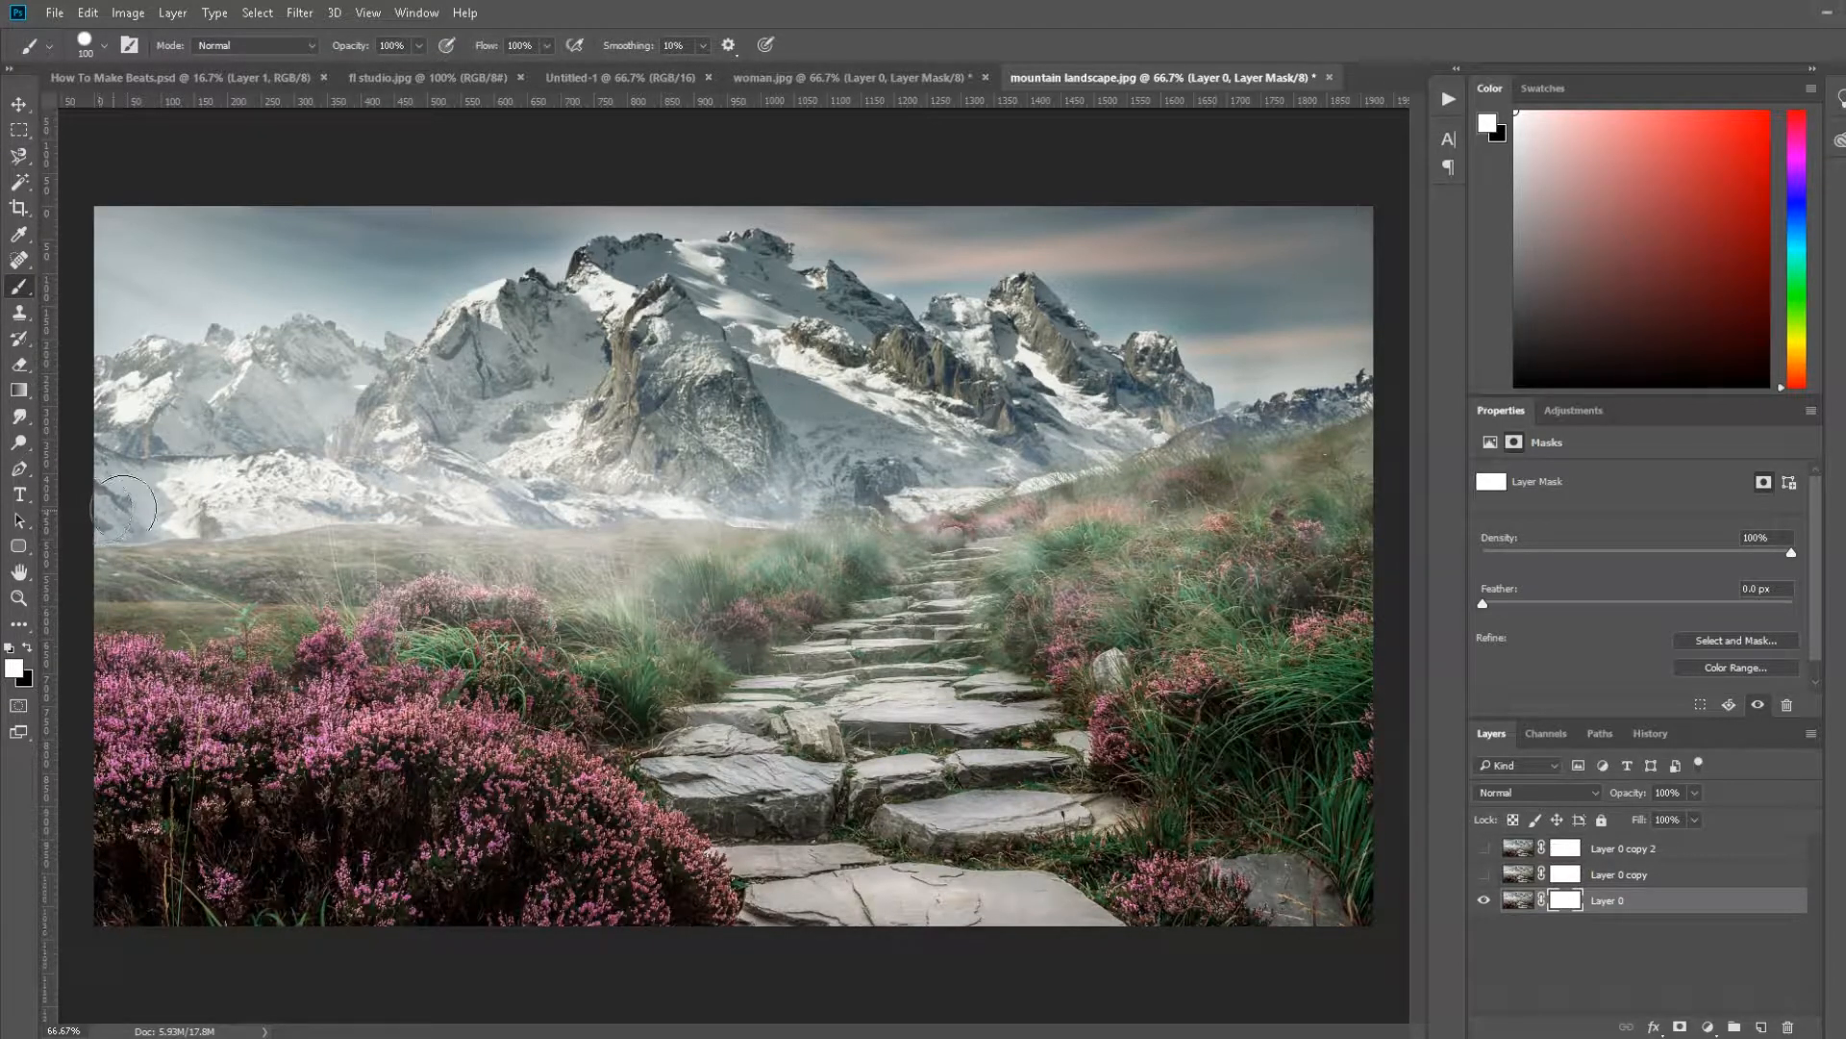
{"action": "left_click", "coordinate": [27, 650]}
{"action": "mouse_move", "coordinate": [121, 512]}
{"action": "left_mouse_down"}
{"action": "mouse_move", "coordinate": [90, 511]}
{"action": "mouse_move", "coordinate": [934, 485]}
{"action": "mouse_move", "coordinate": [1337, 390]}
{"action": "mouse_move", "coordinate": [1365, 302]}
{"action": "mouse_move", "coordinate": [1352, 185]}
{"action": "mouse_move", "coordinate": [244, 189]}
{"action": "mouse_move", "coordinate": [92, 213]}
{"action": "mouse_move", "coordinate": [107, 454]}
{"action": "mouse_move", "coordinate": [180, 454]}
{"action": "mouse_move", "coordinate": [158, 245]}
{"action": "mouse_move", "coordinate": [136, 424]}
{"action": "mouse_move", "coordinate": [164, 310]}
{"action": "mouse_move", "coordinate": [206, 250]}
{"action": "mouse_move", "coordinate": [471, 223]}
{"action": "mouse_move", "coordinate": [1315, 226]}
{"action": "mouse_move", "coordinate": [577, 274]}
{"action": "mouse_move", "coordinate": [227, 268]}
{"action": "mouse_move", "coordinate": [212, 421]}
{"action": "mouse_move", "coordinate": [245, 457]}
{"action": "mouse_move", "coordinate": [893, 471]}
{"action": "mouse_move", "coordinate": [1310, 322]}
{"action": "mouse_move", "coordinate": [1277, 274]}
{"action": "mouse_move", "coordinate": [276, 289]}
{"action": "mouse_move", "coordinate": [254, 397]}
{"action": "mouse_move", "coordinate": [513, 431]}
{"action": "mouse_move", "coordinate": [1121, 377]}
{"action": "mouse_move", "coordinate": [1262, 300]}
{"action": "mouse_move", "coordinate": [280, 330]}
{"action": "mouse_move", "coordinate": [356, 389]}
{"action": "mouse_move", "coordinate": [842, 357]}
{"action": "mouse_move", "coordinate": [1141, 301]}
{"action": "mouse_move", "coordinate": [1059, 351]}
{"action": "mouse_move", "coordinate": [606, 354]}
{"action": "mouse_move", "coordinate": [297, 300]}
{"action": "left_mouse_up"}
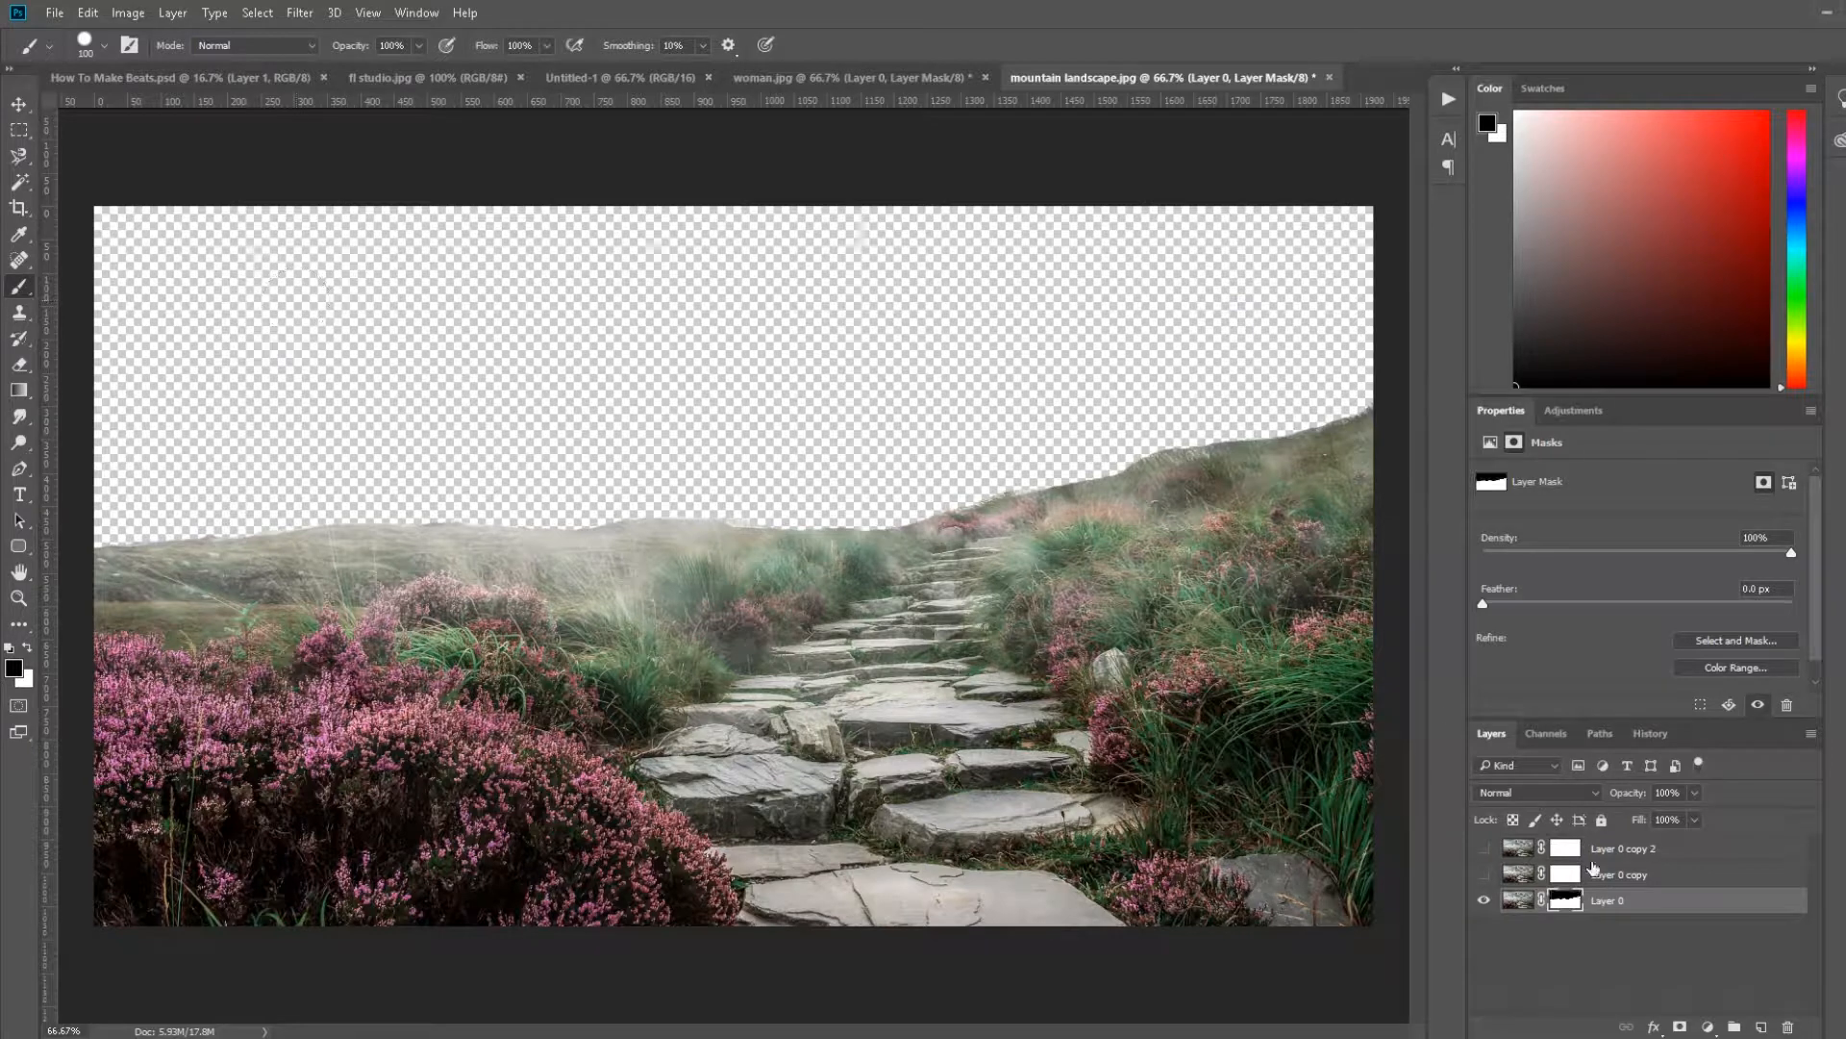
Step: Toggle the middle copy's visibility to compare it with the masked bottom layer
{"action": "left_click", "coordinate": [1484, 875]}
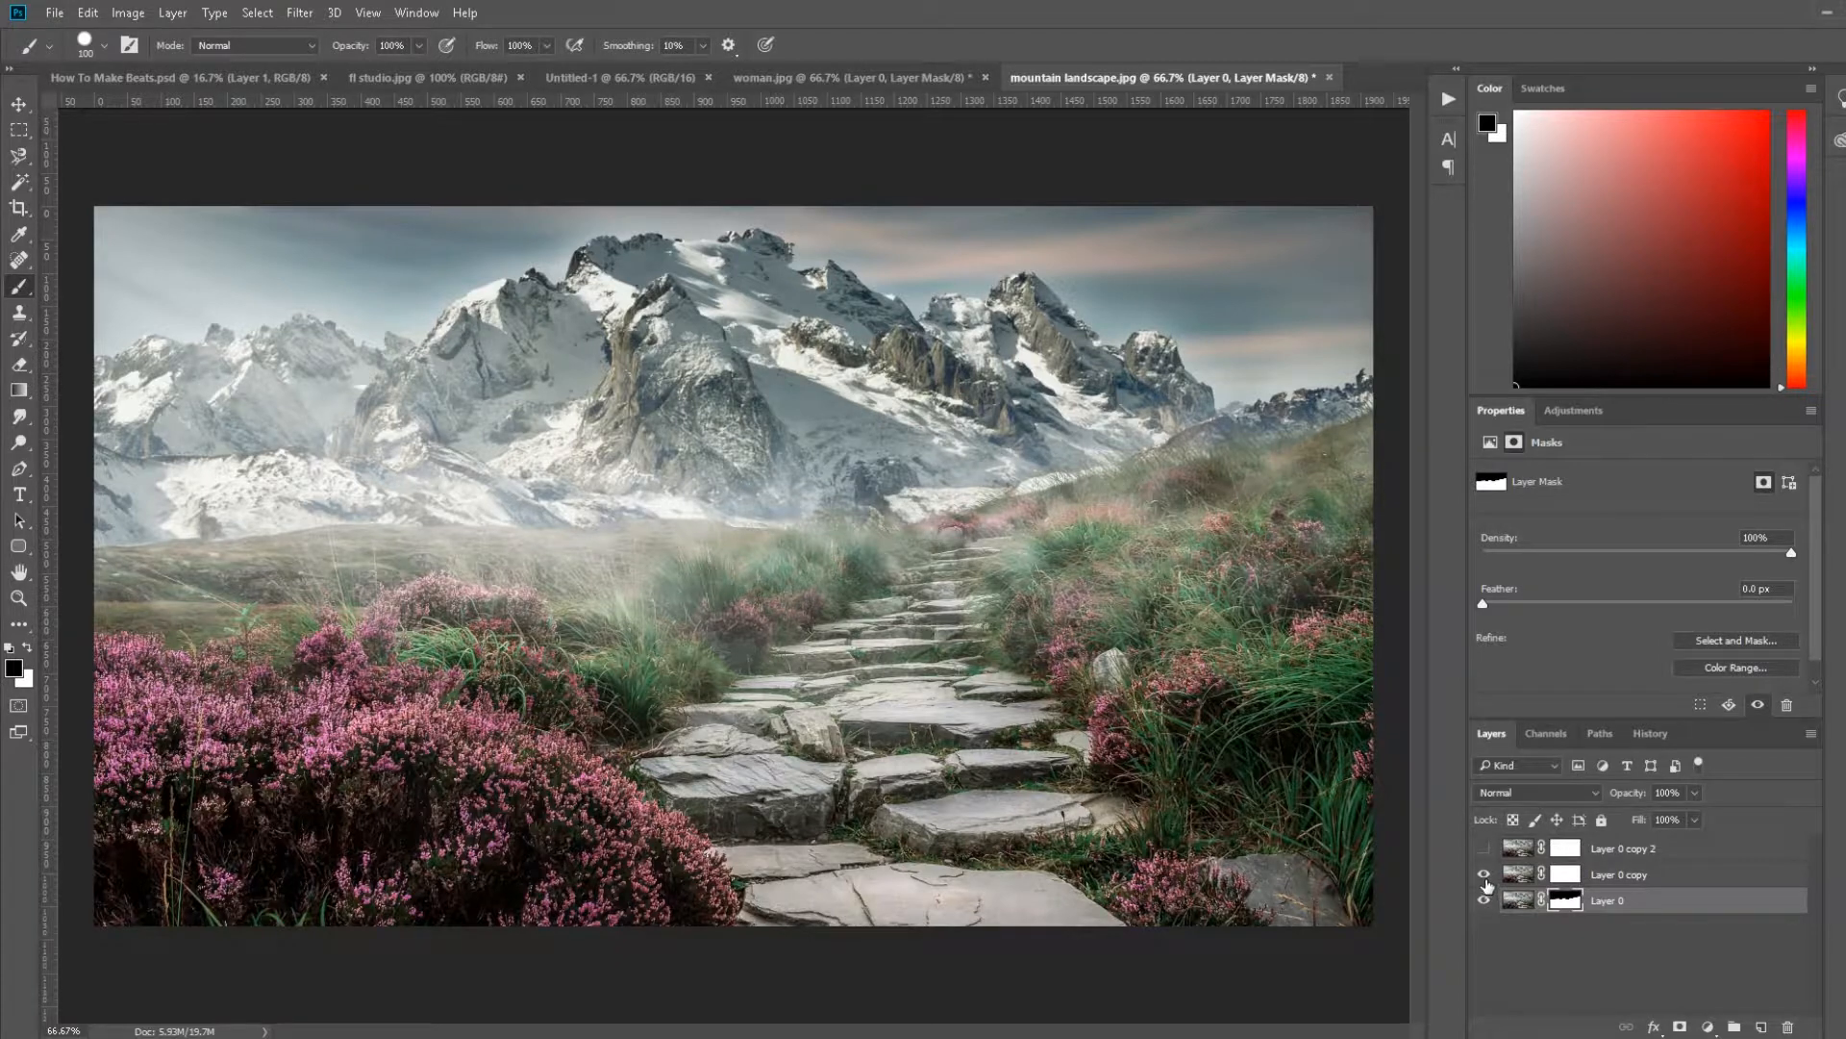
{"action": "left_click", "coordinate": [1484, 875]}
{"action": "left_click", "coordinate": [1485, 877]}
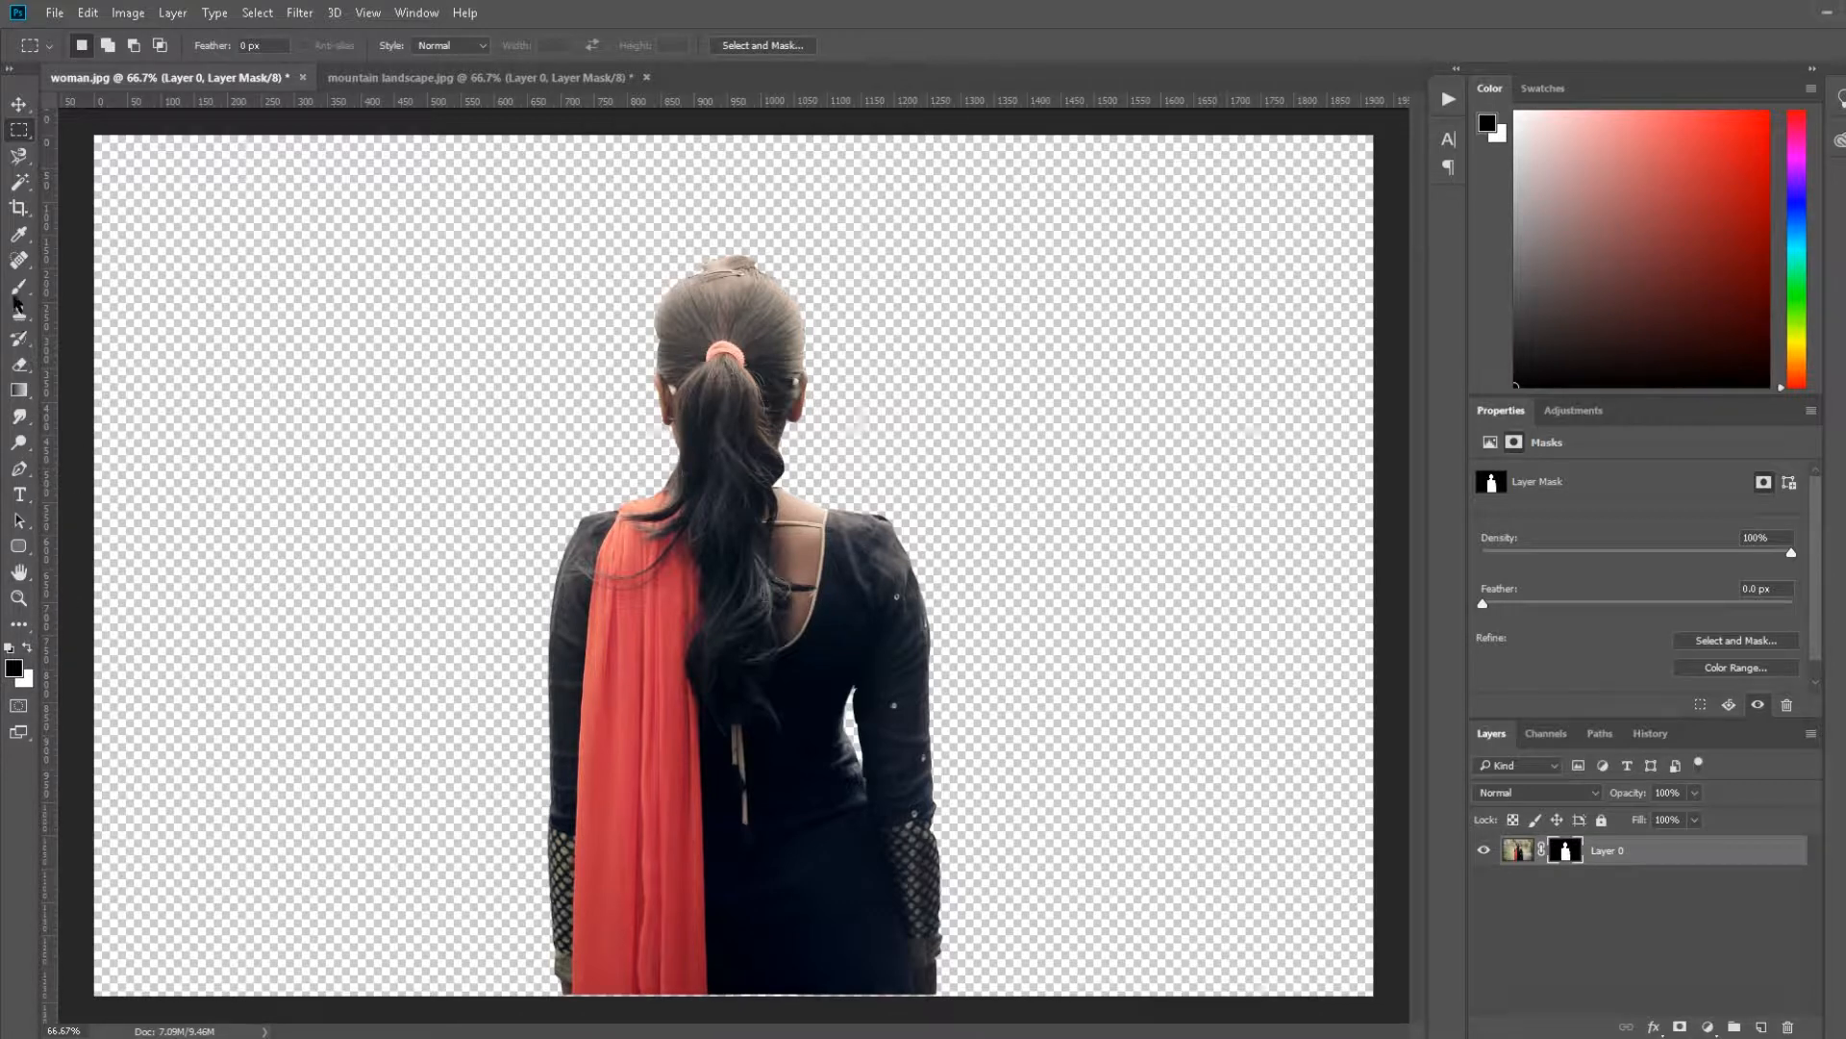
{"action": "left_click", "coordinate": [19, 286]}
{"action": "left_click", "coordinate": [687, 335]}
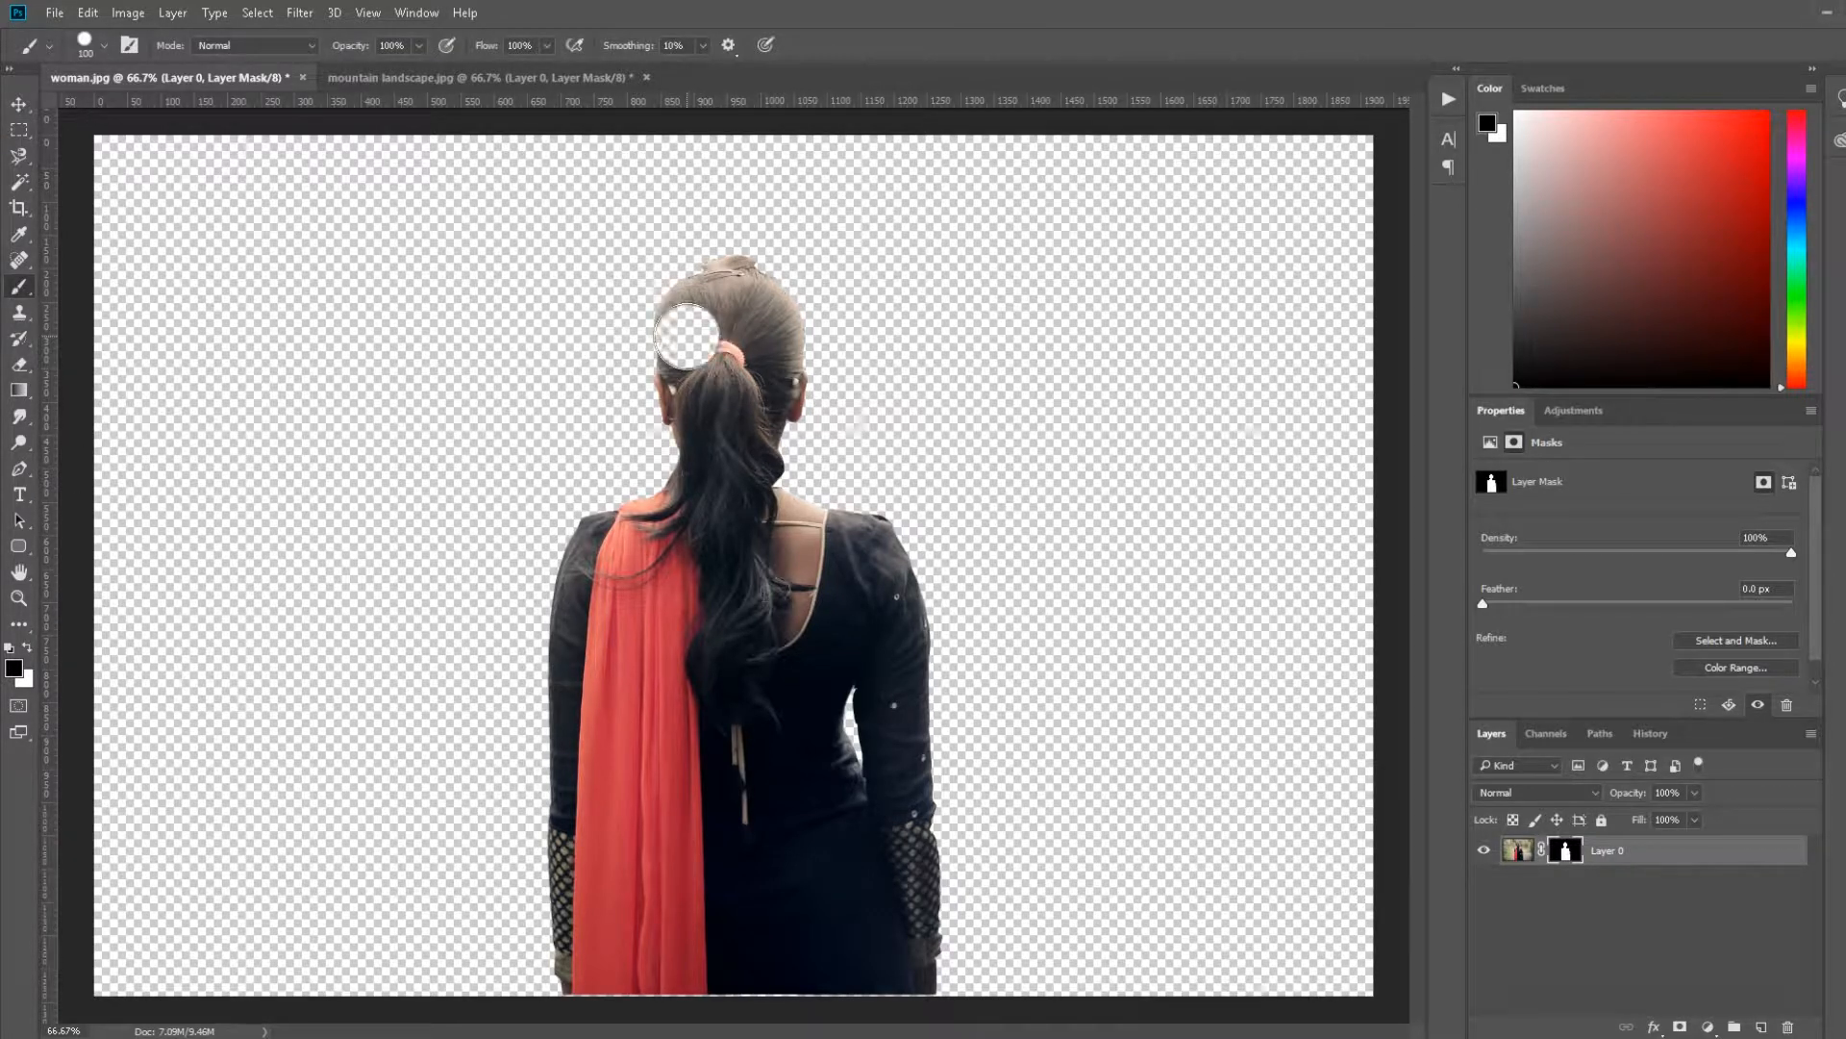
{"action": "key", "text": "ctrl+z"}
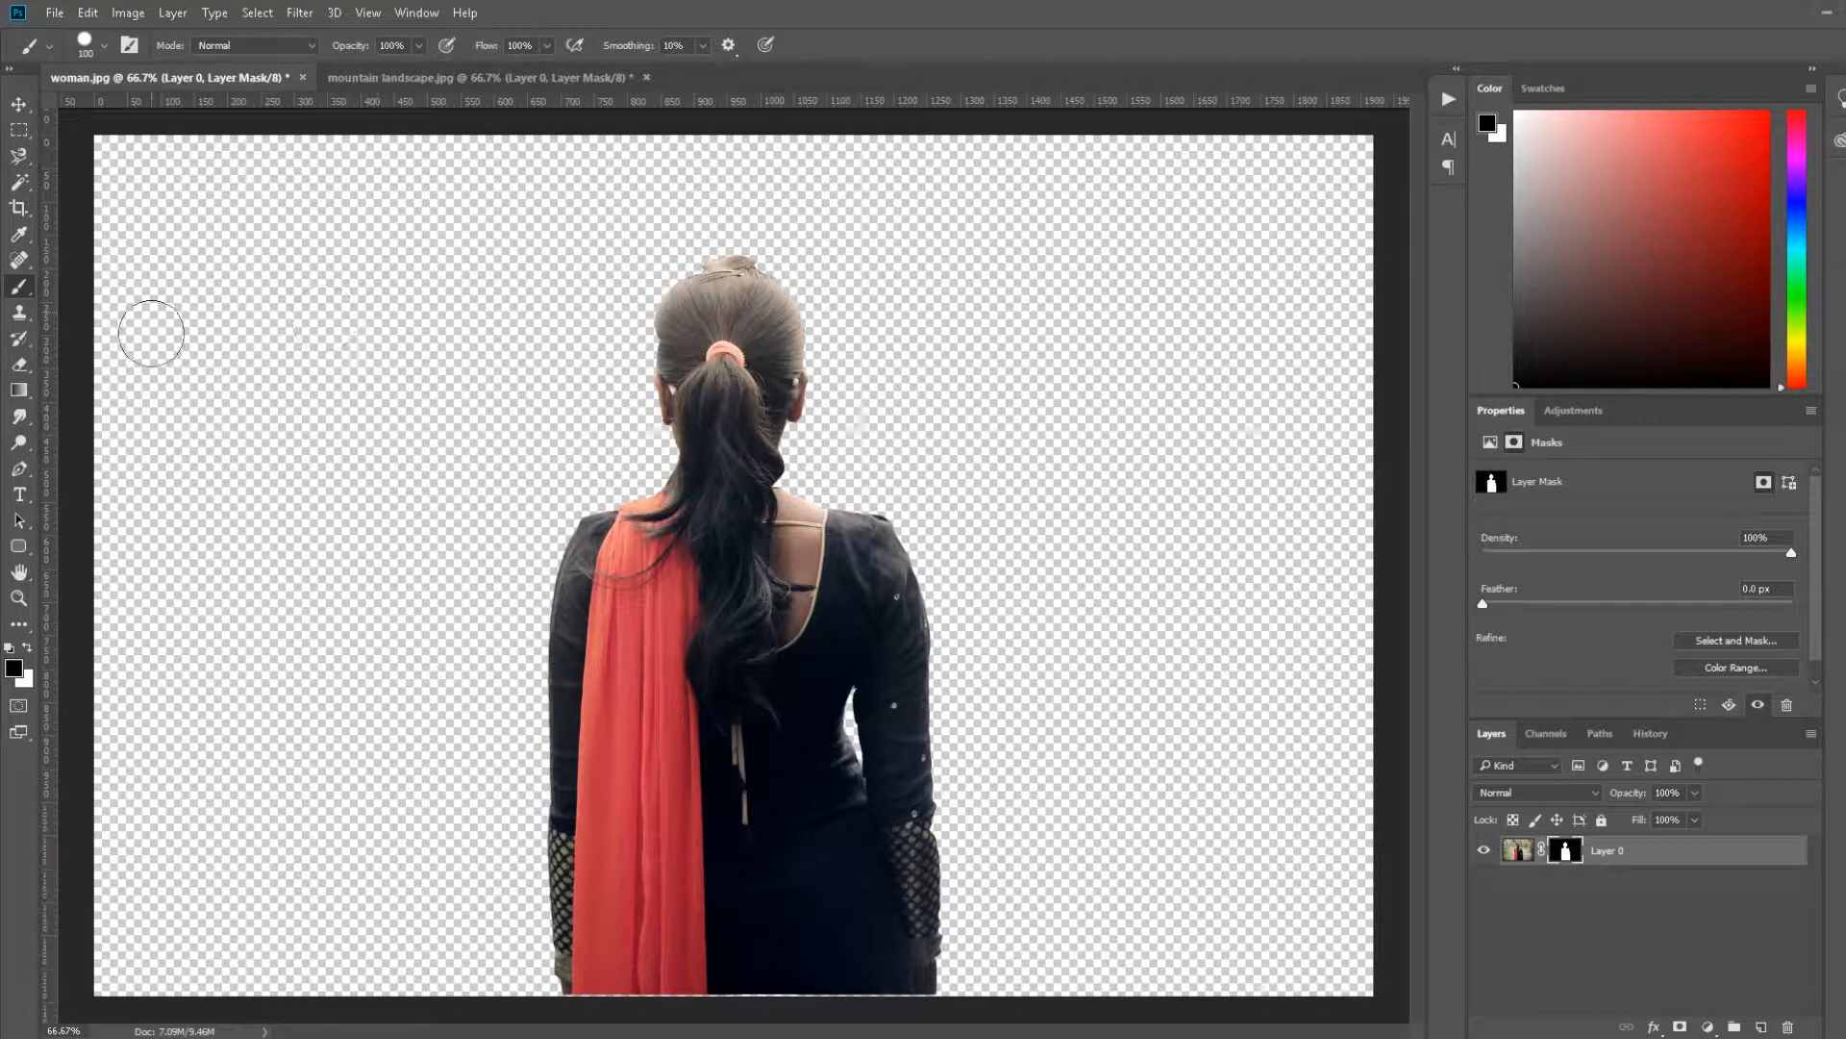
Step: Switch to a white, smaller brush and paint on the woman's mask to restore the hair edge
{"action": "left_click", "coordinate": [26, 649]}
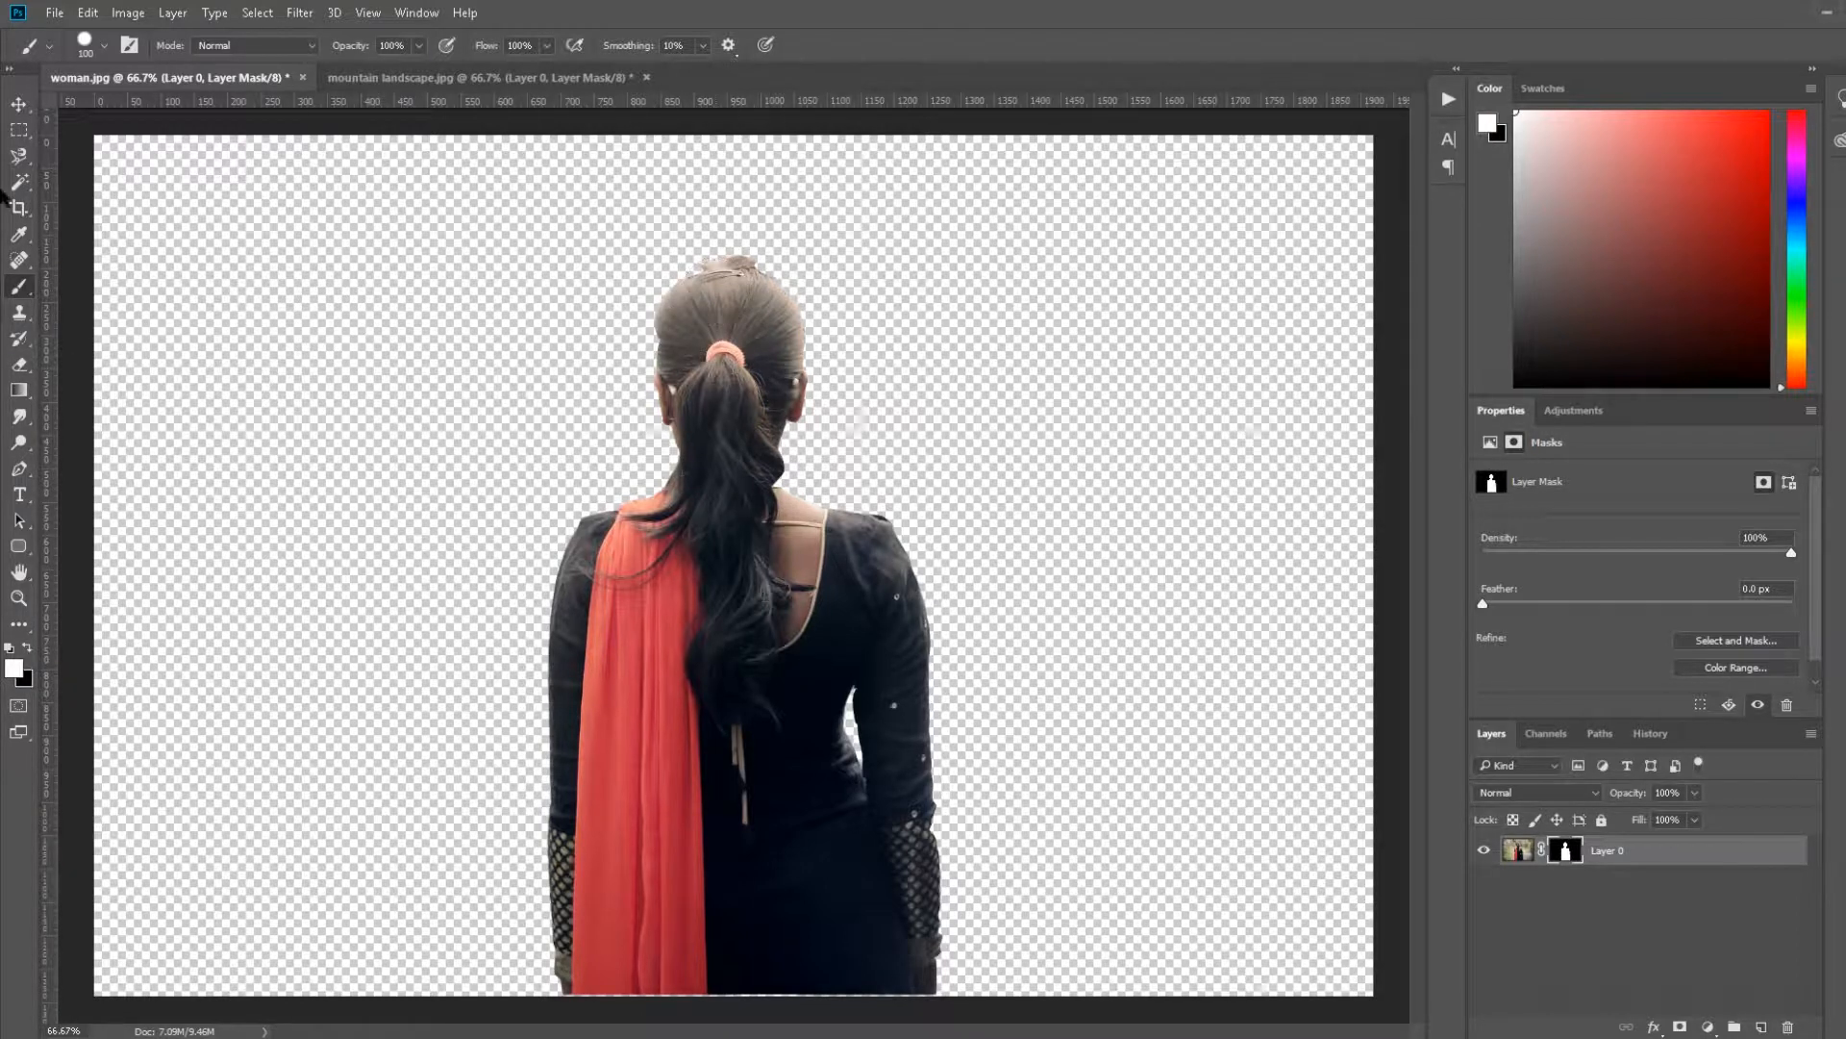
{"action": "left_click", "coordinate": [105, 47]}
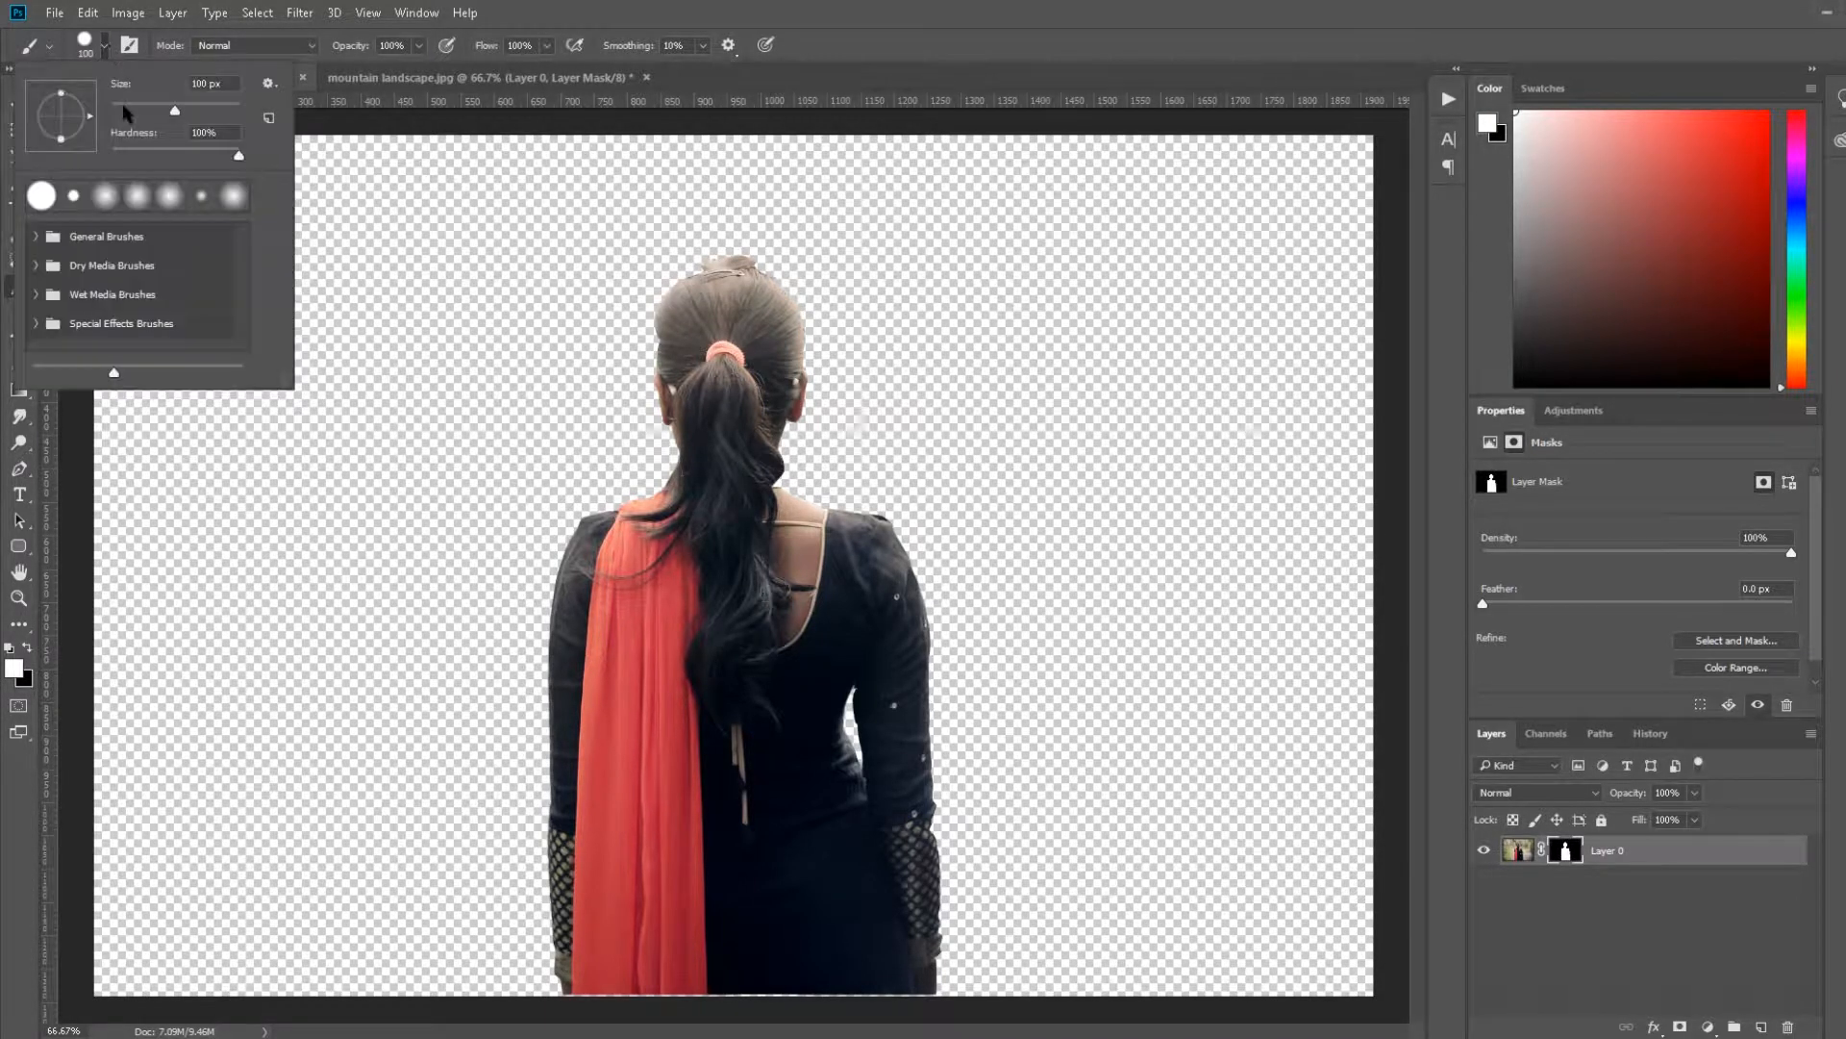
{"action": "left_click_drag", "start_coordinate": [178, 113], "coordinate": [147, 112]}
{"action": "left_click", "coordinate": [666, 353]}
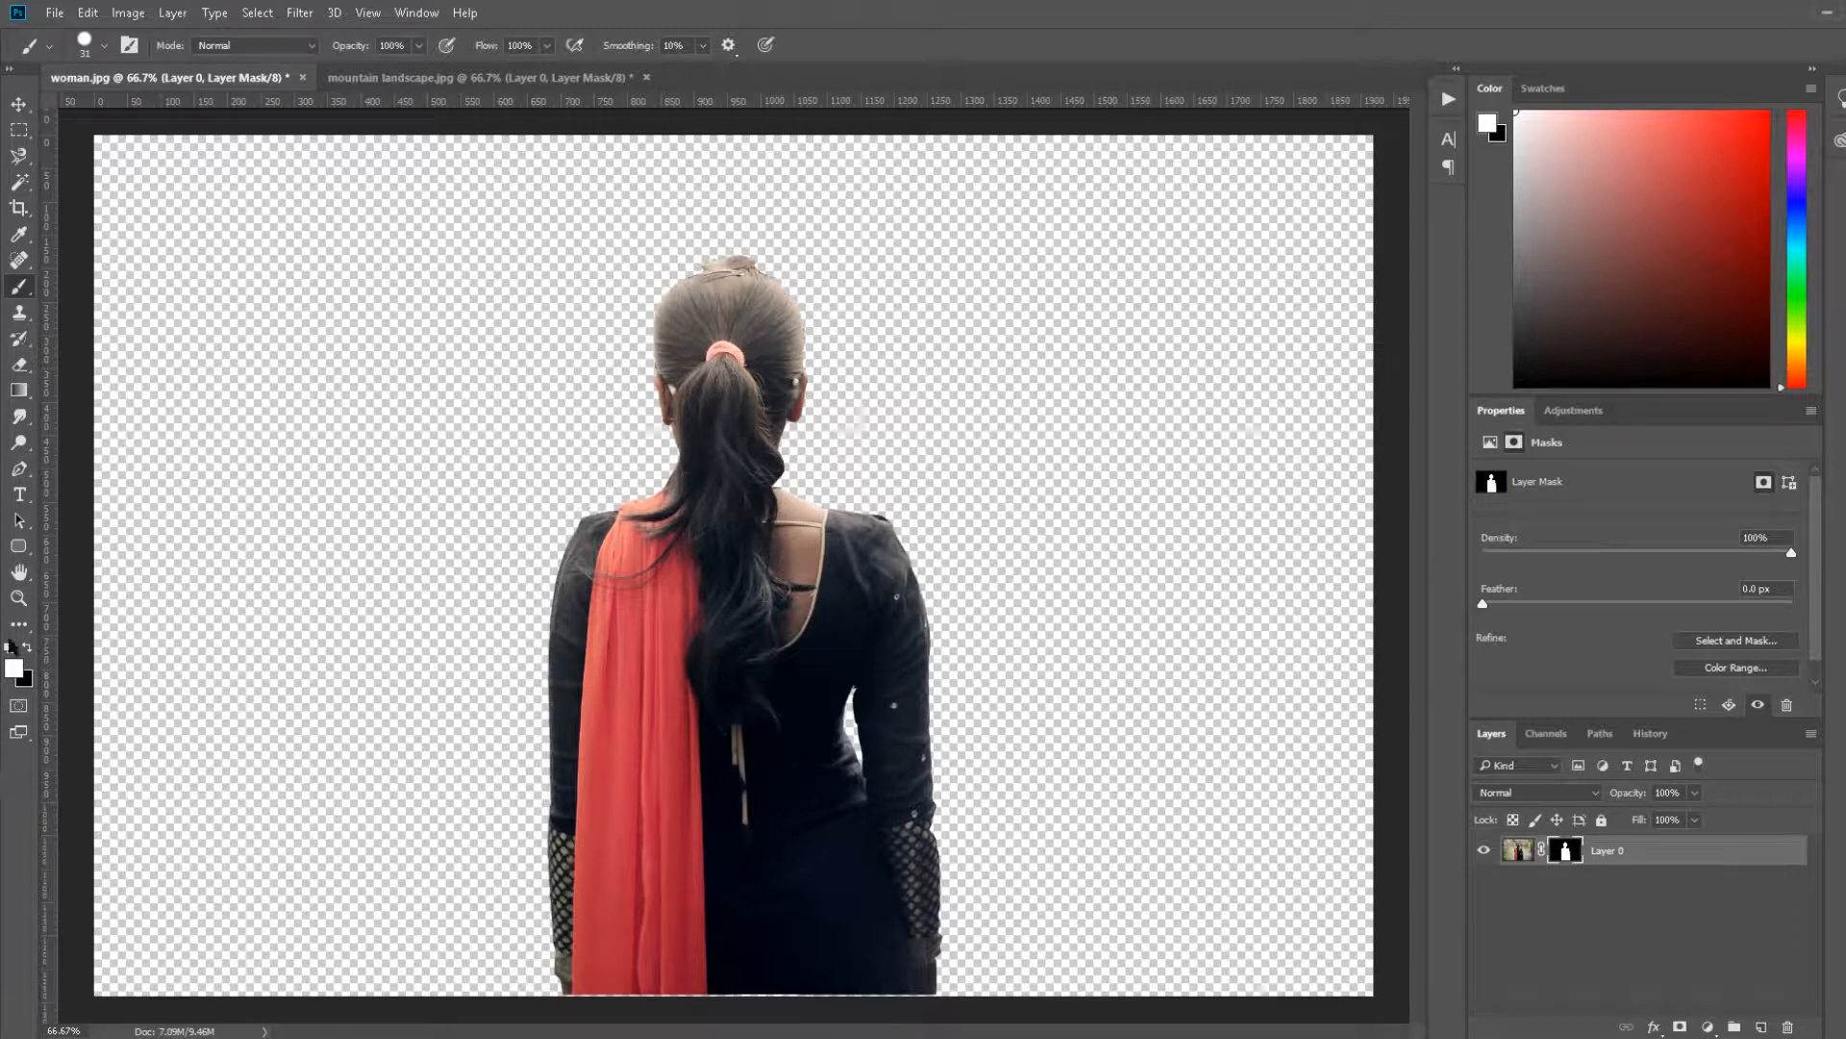
{"action": "left_click", "coordinate": [17, 598]}
{"action": "left_click_drag", "start_coordinate": [888, 526], "coordinate": [887, 526]}
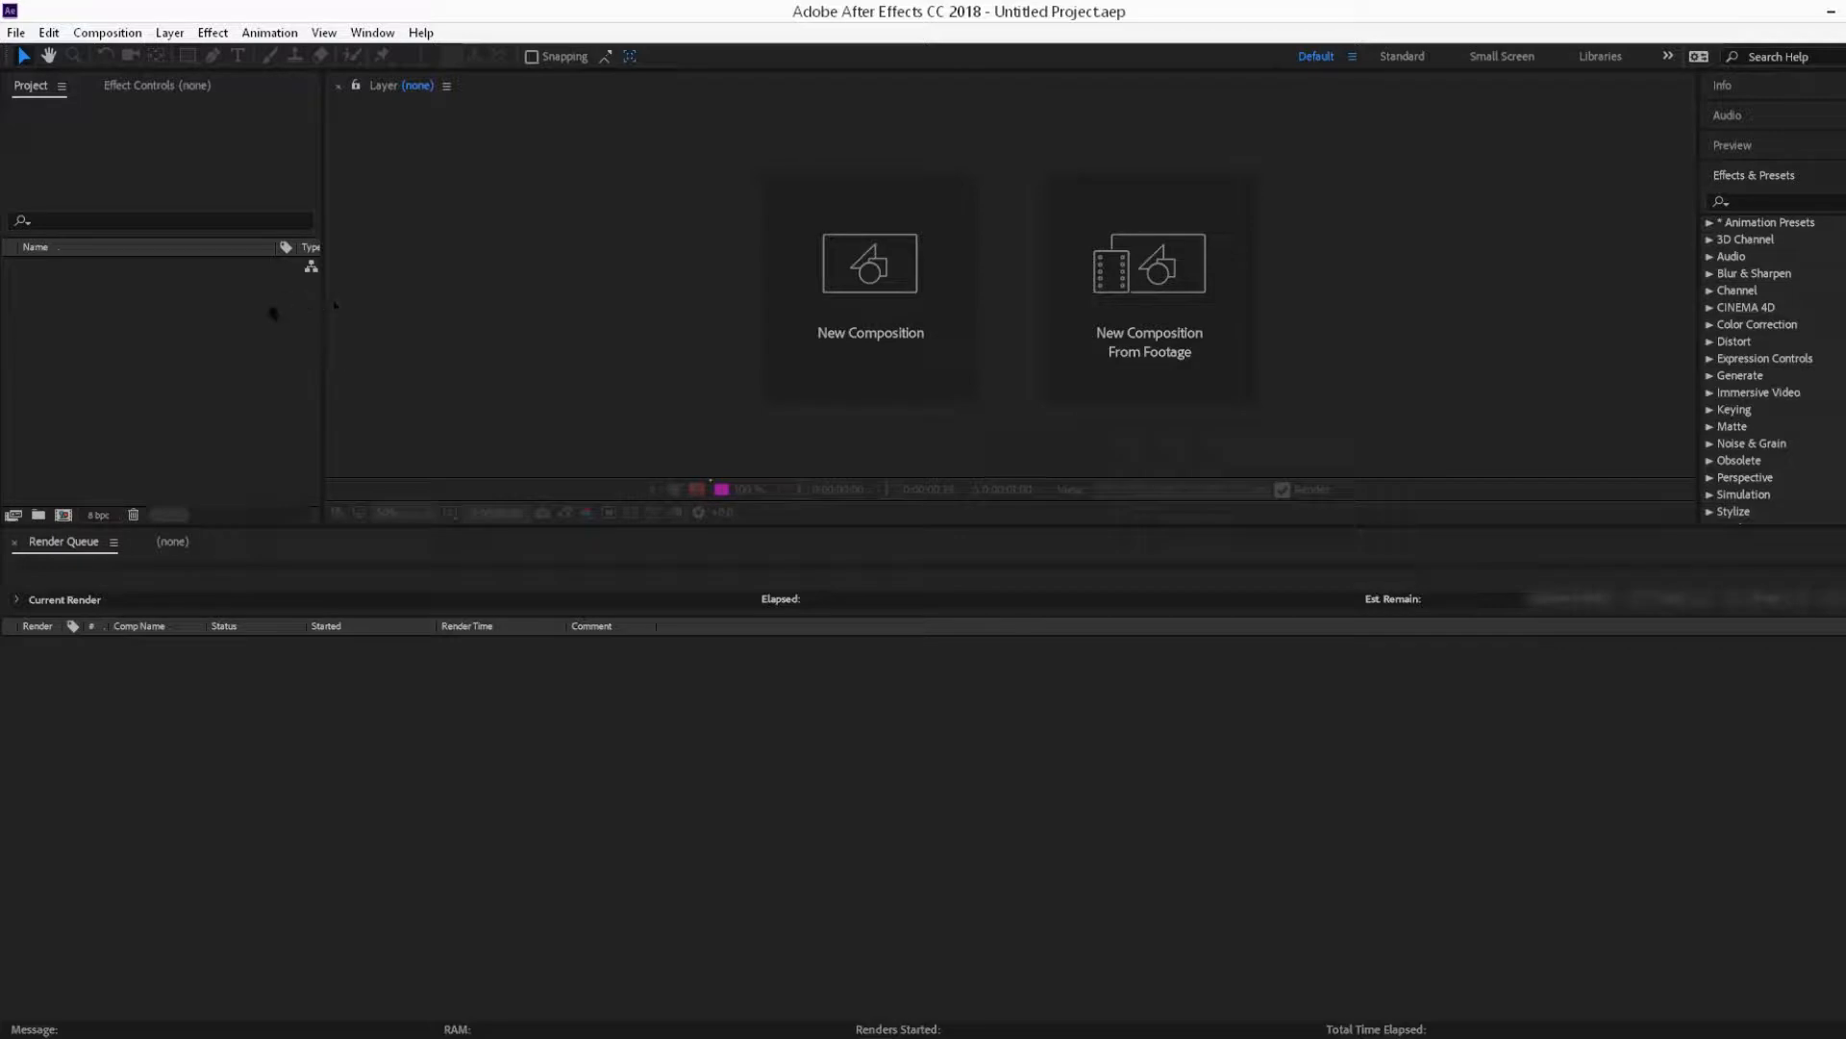
Step: In After Effects, create a new 1920 x 1080 composition with a duration of 10 seconds
{"action": "left_click", "coordinate": [890, 317]}
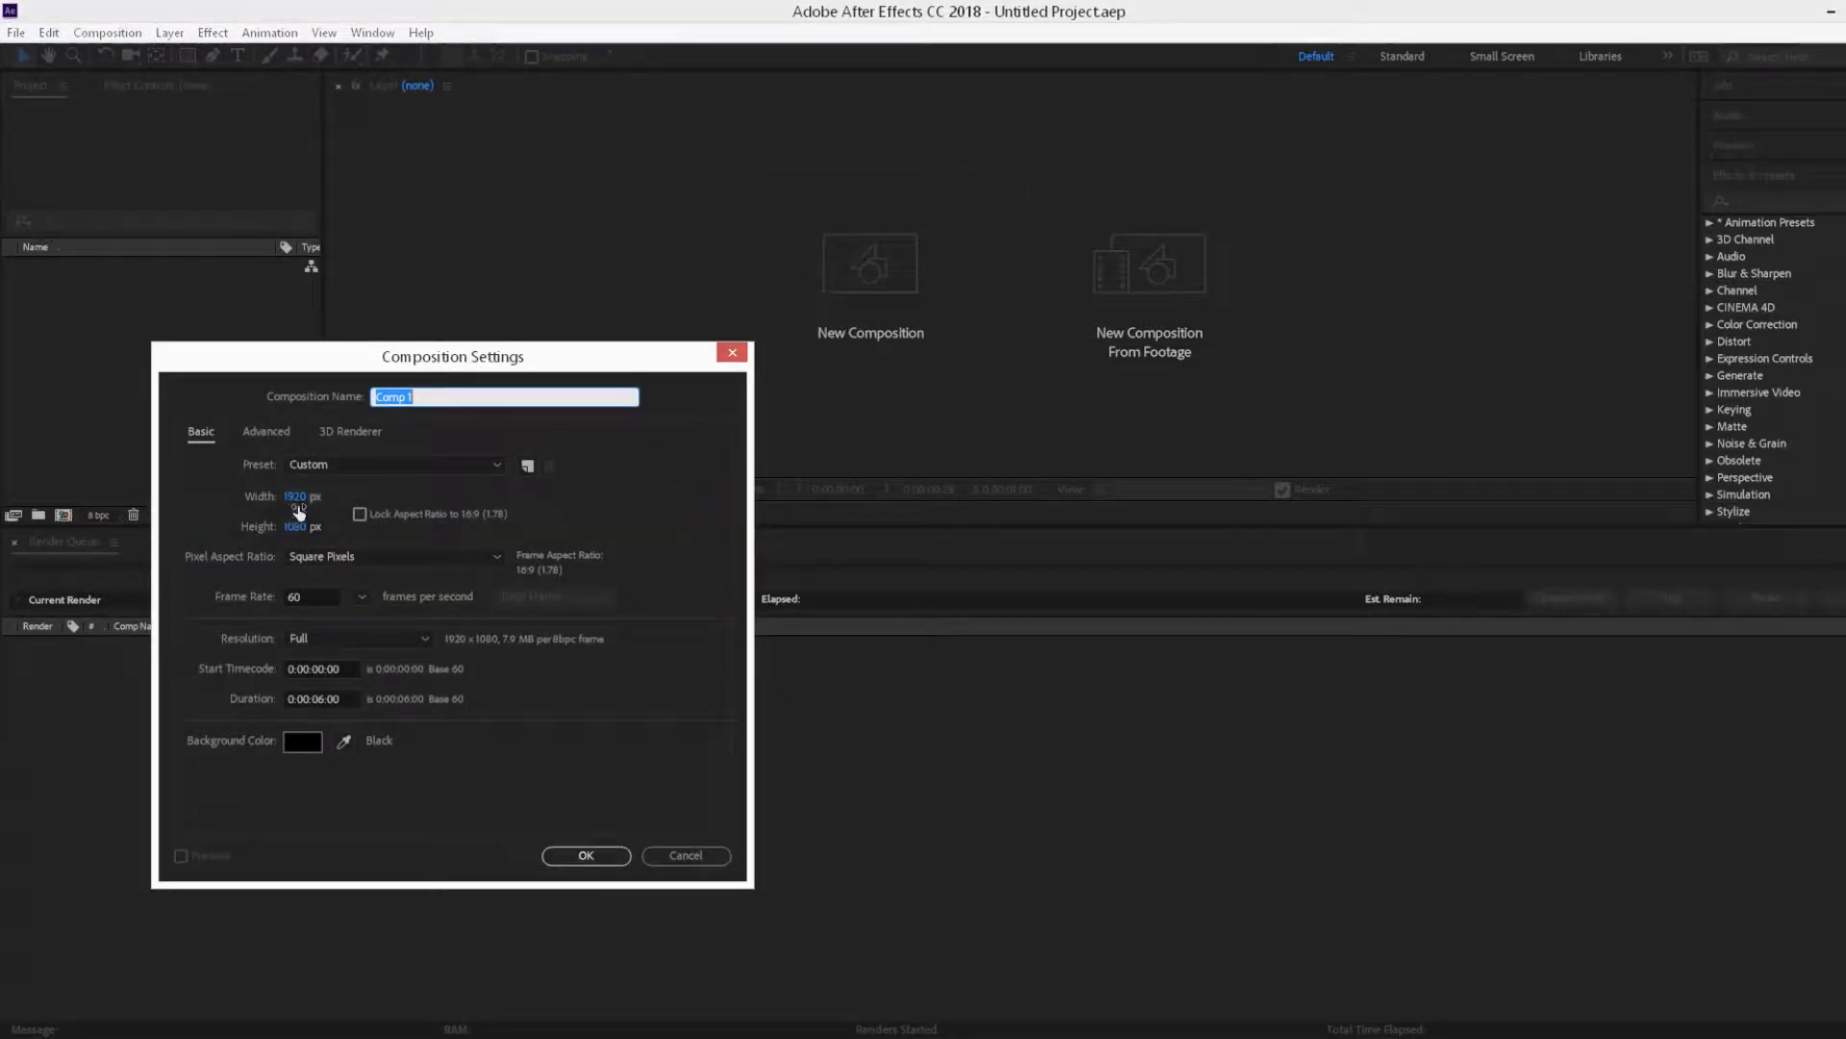
{"action": "left_click", "coordinate": [324, 699]}
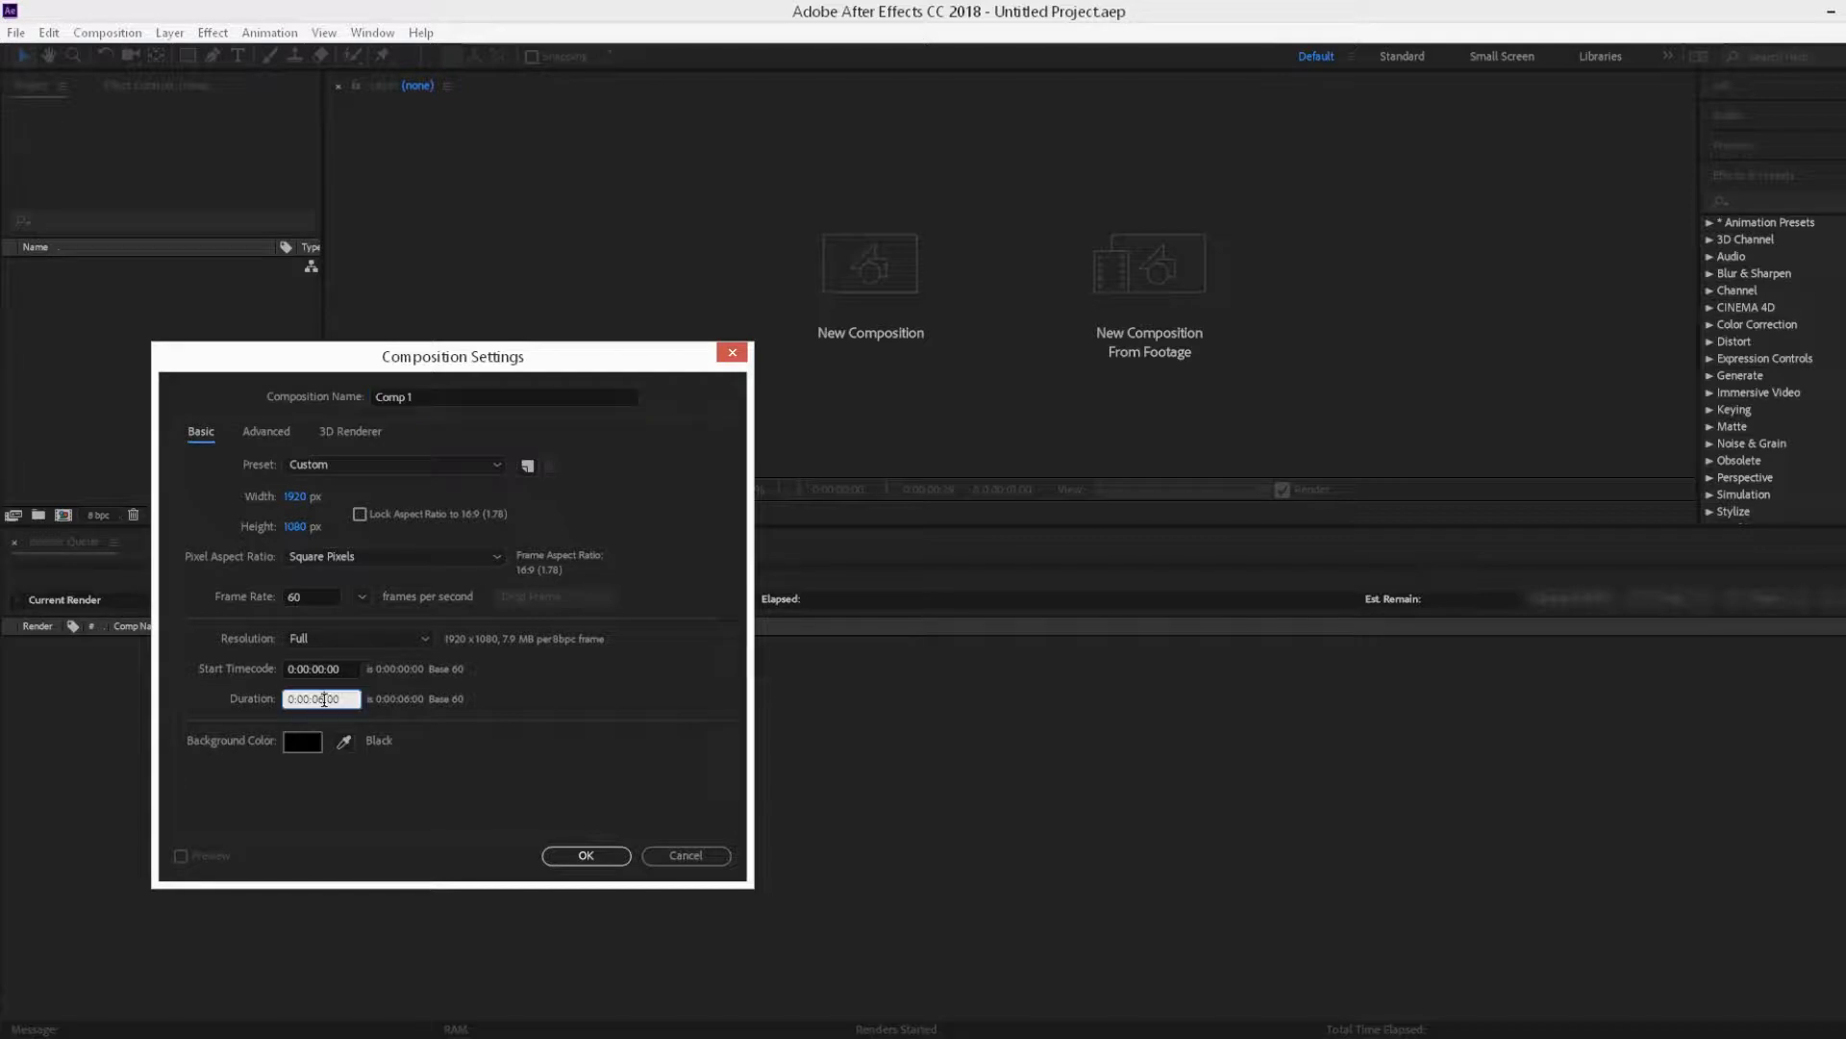
{"action": "type", "text": "1"}
{"action": "left_click", "coordinate": [582, 855]}
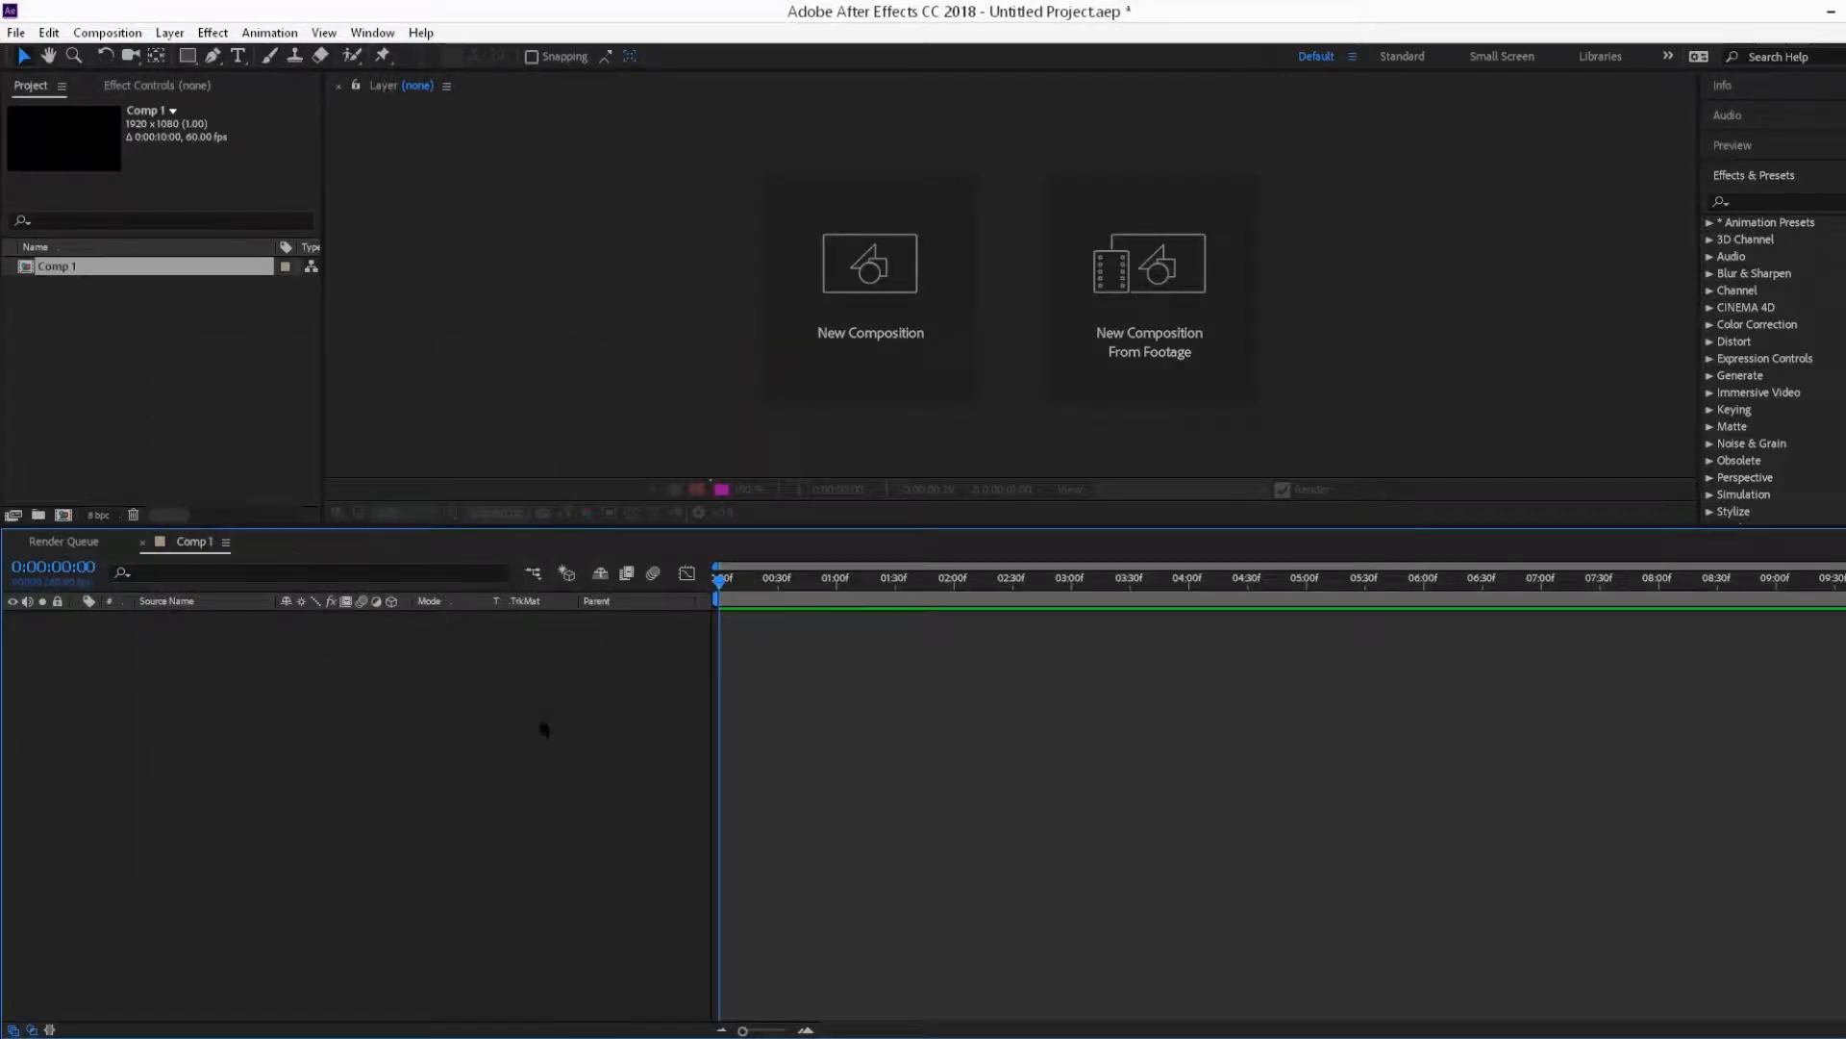
Step: Import the mountain landscape and woman PSD files into the project as compositions
{"action": "right_click", "coordinate": [108, 319]}
{"action": "mouse_move", "coordinate": [326, 427]}
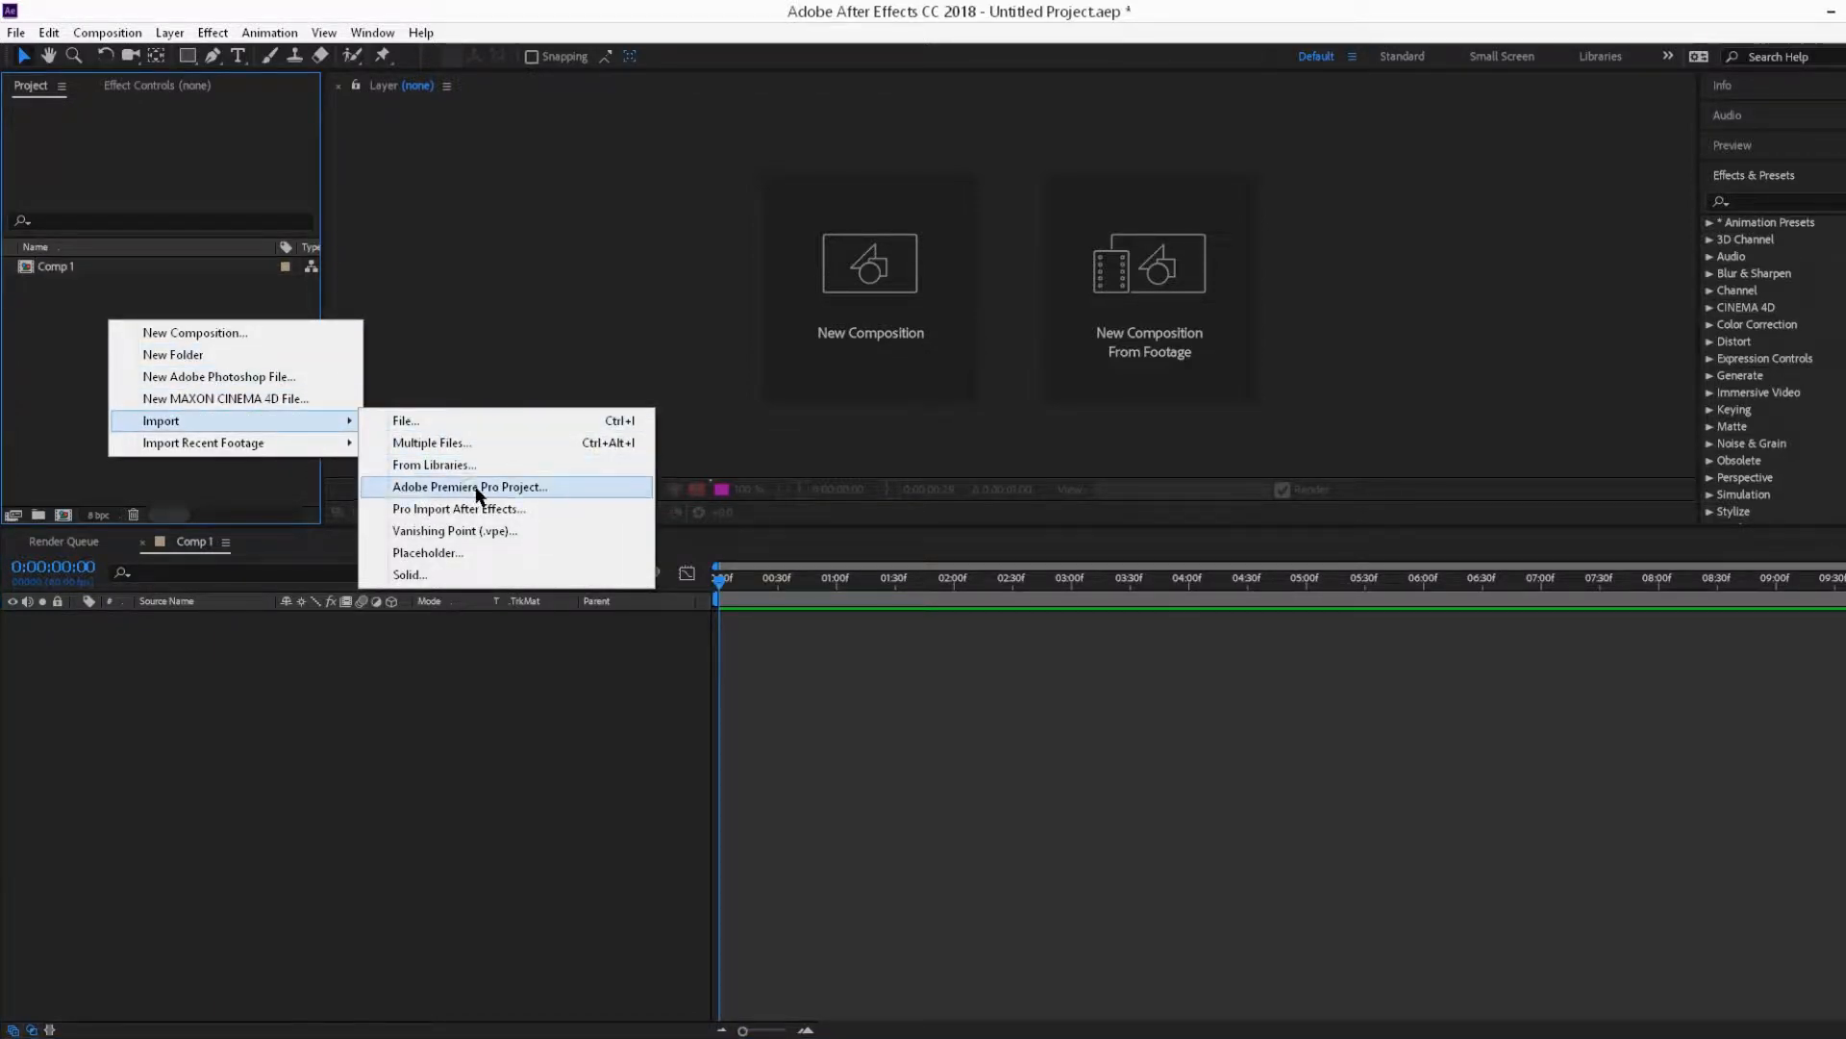
{"action": "left_click", "coordinate": [404, 420]}
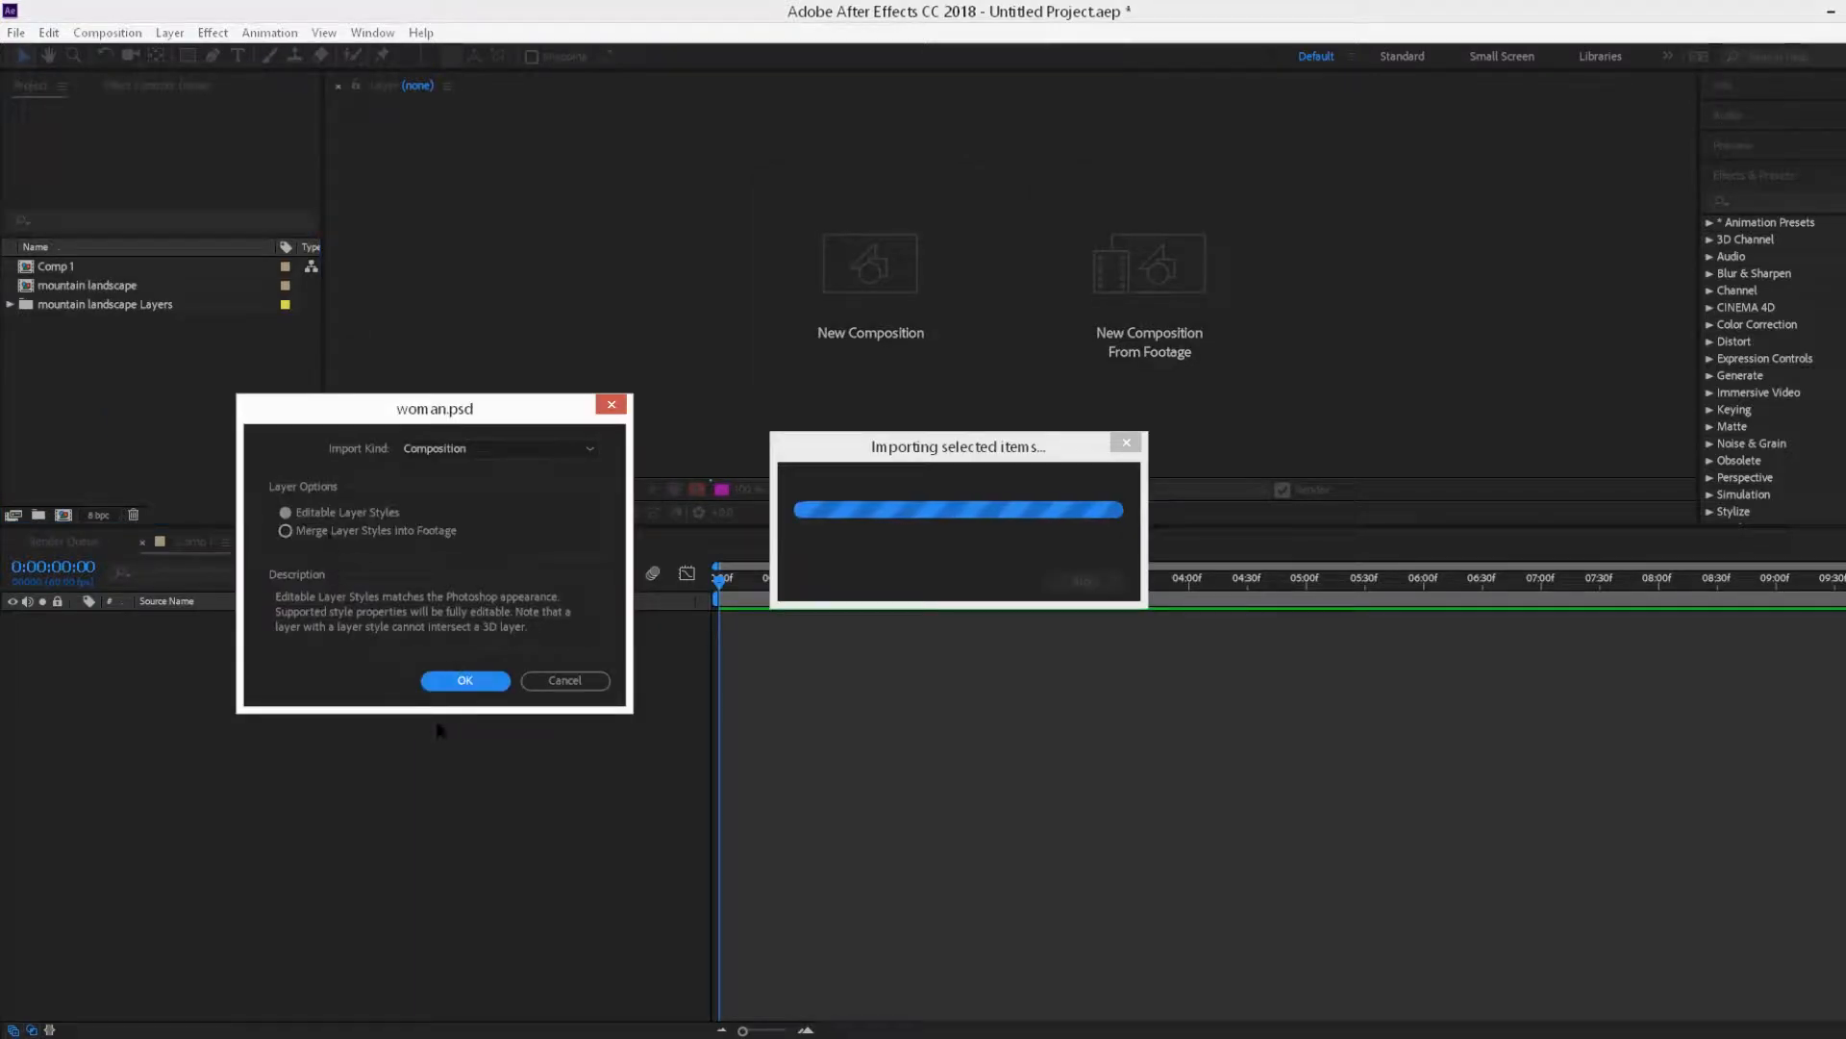
{"action": "left_click", "coordinate": [450, 681]}
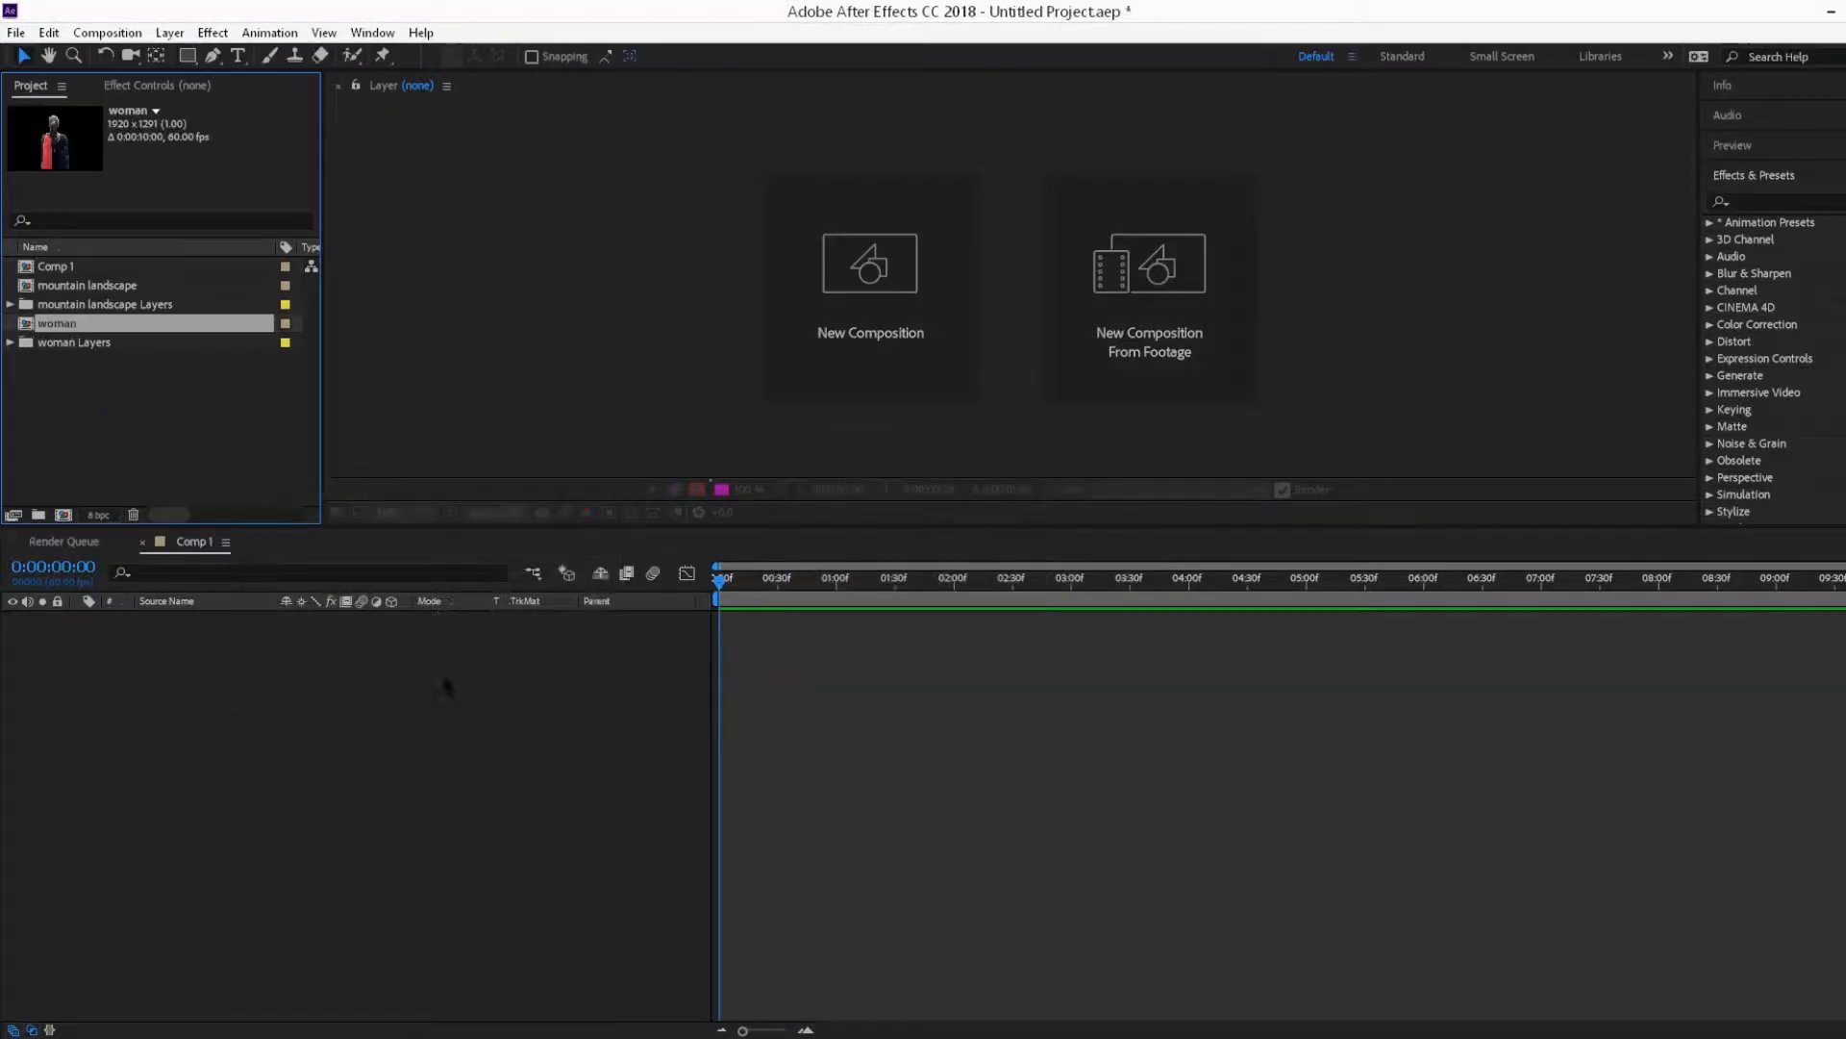
Step: Add the mountain landscape footage to the Comp 1 timeline
{"action": "left_click", "coordinate": [70, 286]}
{"action": "left_click_drag", "start_coordinate": [69, 287], "coordinate": [169, 708]}
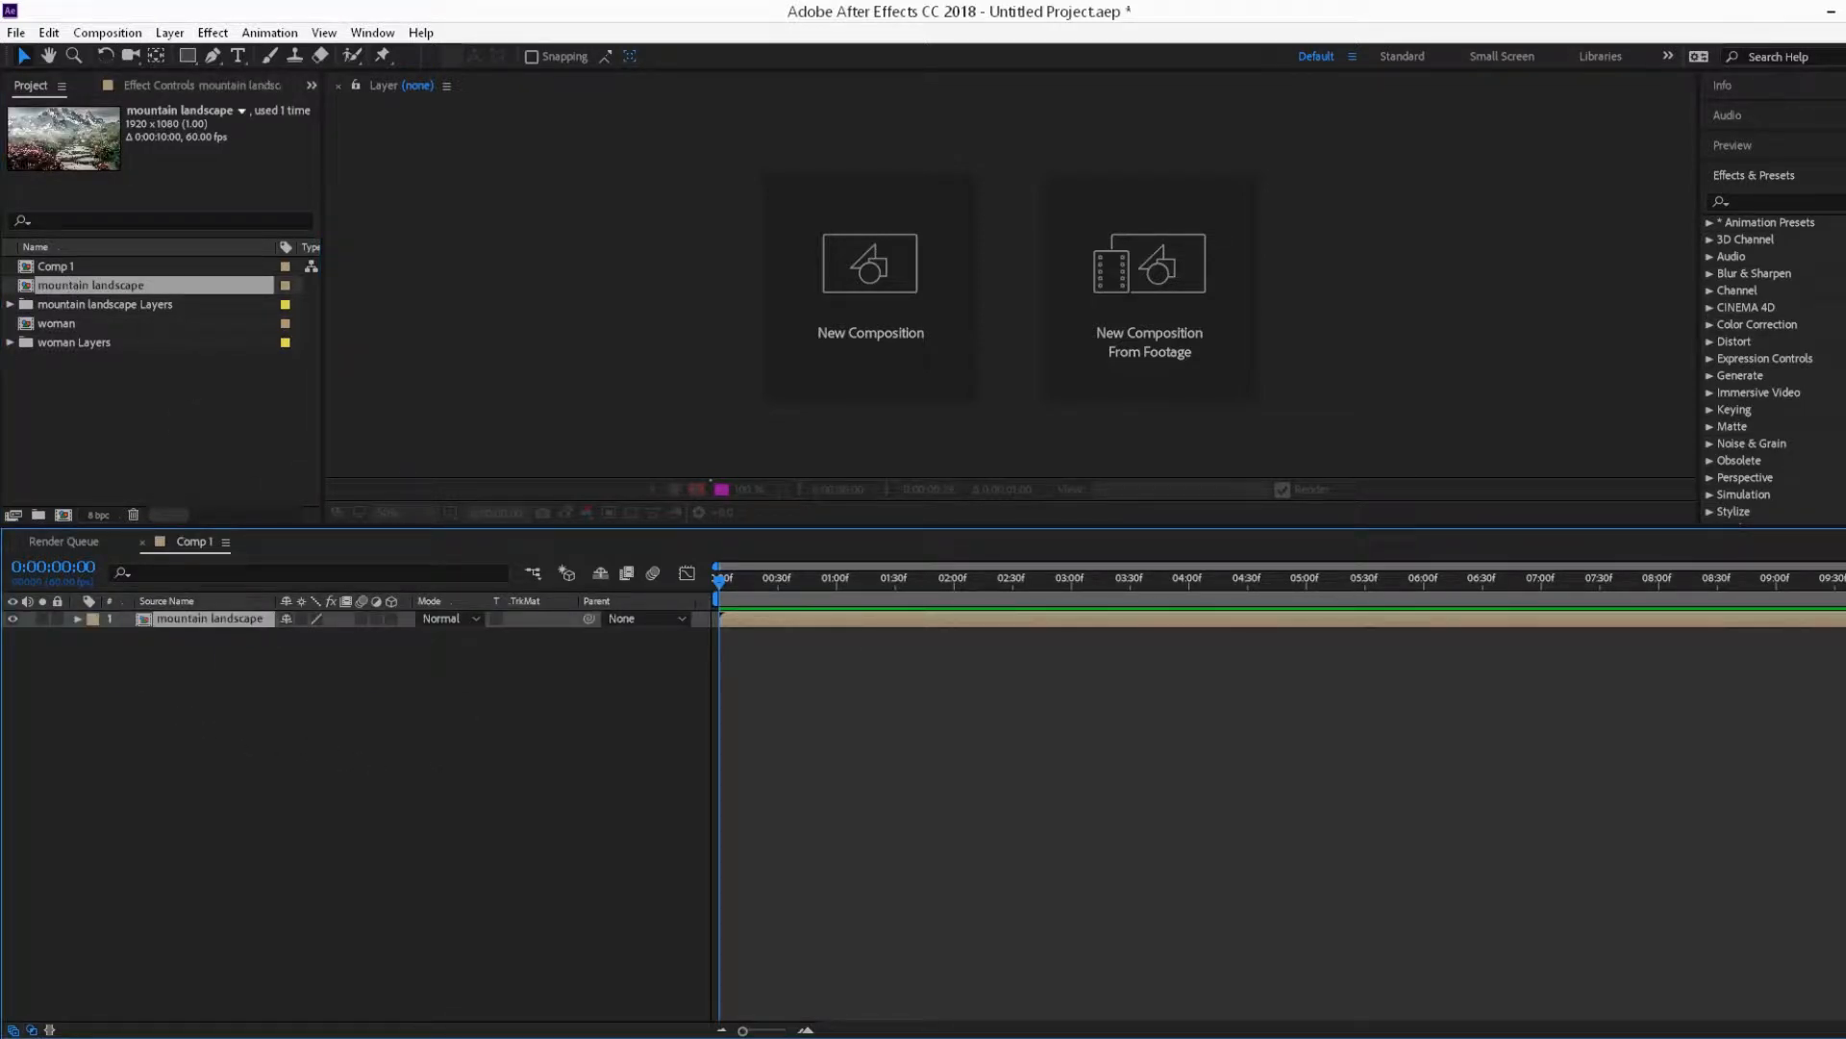
Step: Open the composition viewer, make its panel taller, and set the viewer zoom to 50%
{"action": "left_click_drag", "start_coordinate": [1842, 366], "coordinate": [488, 214]}
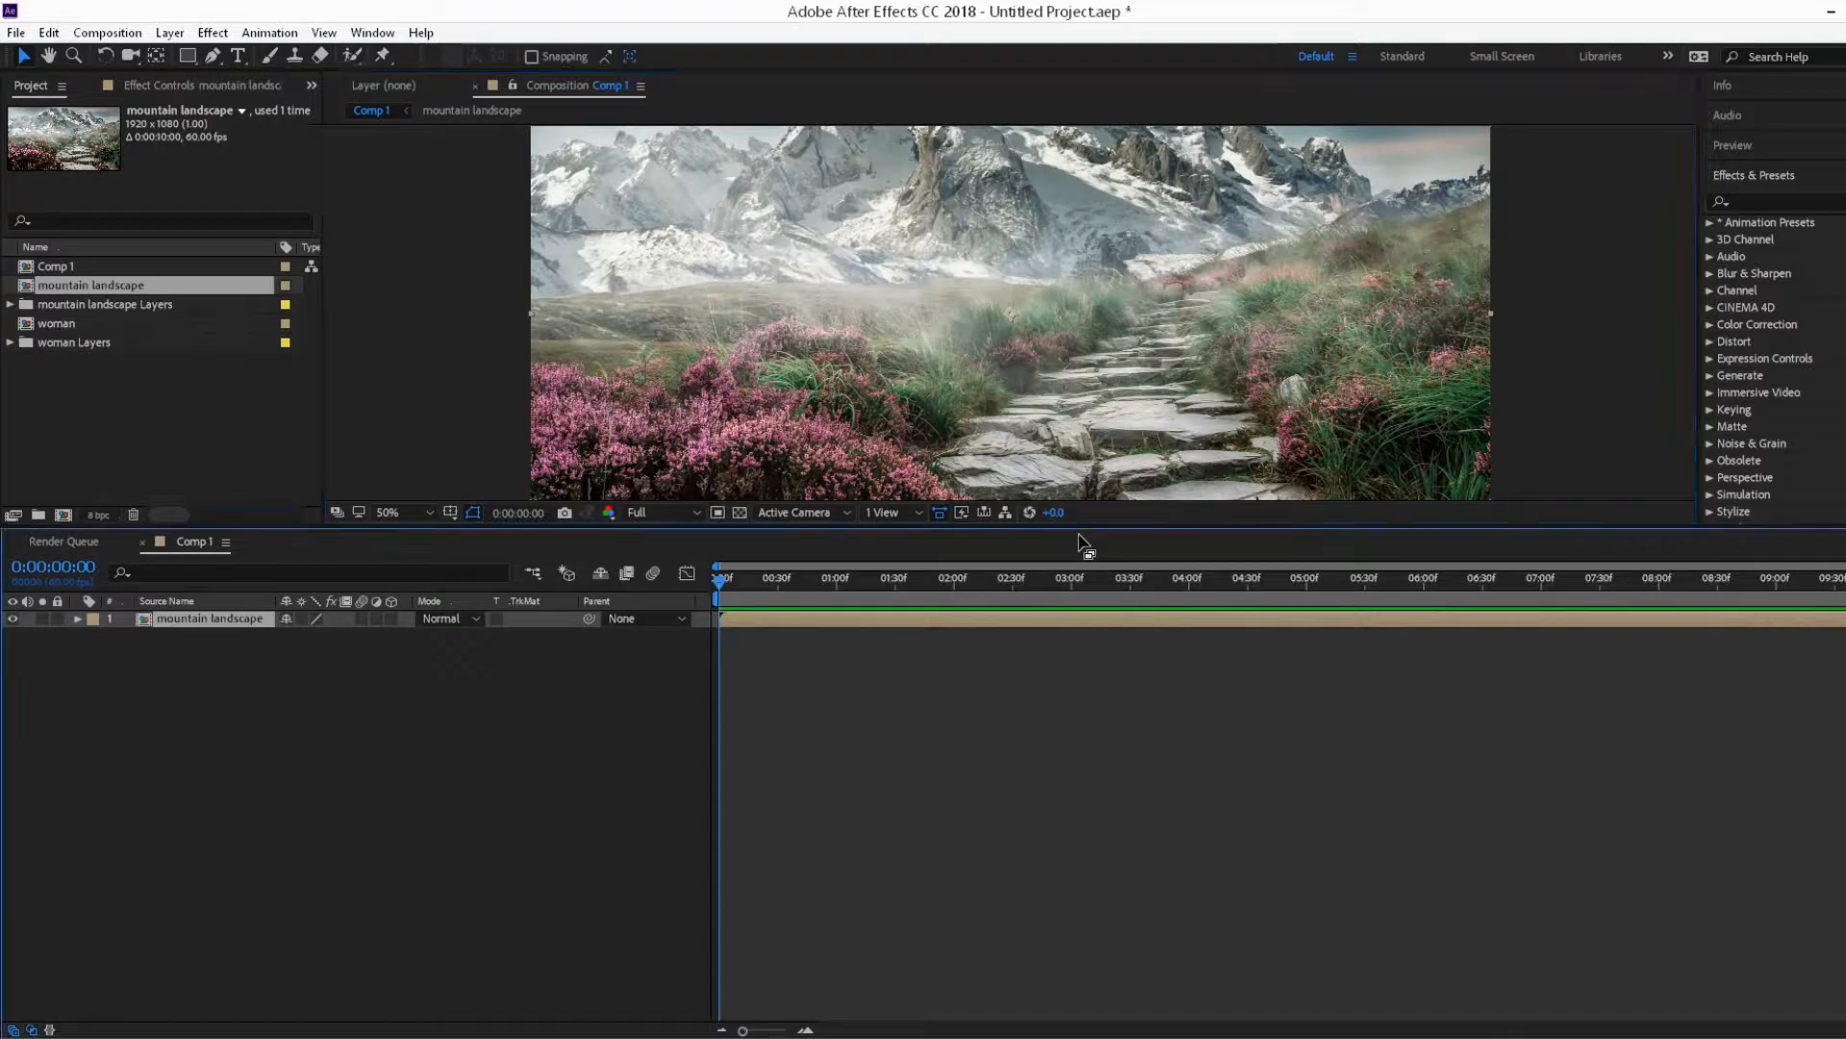
{"action": "key", "text": "comma"}
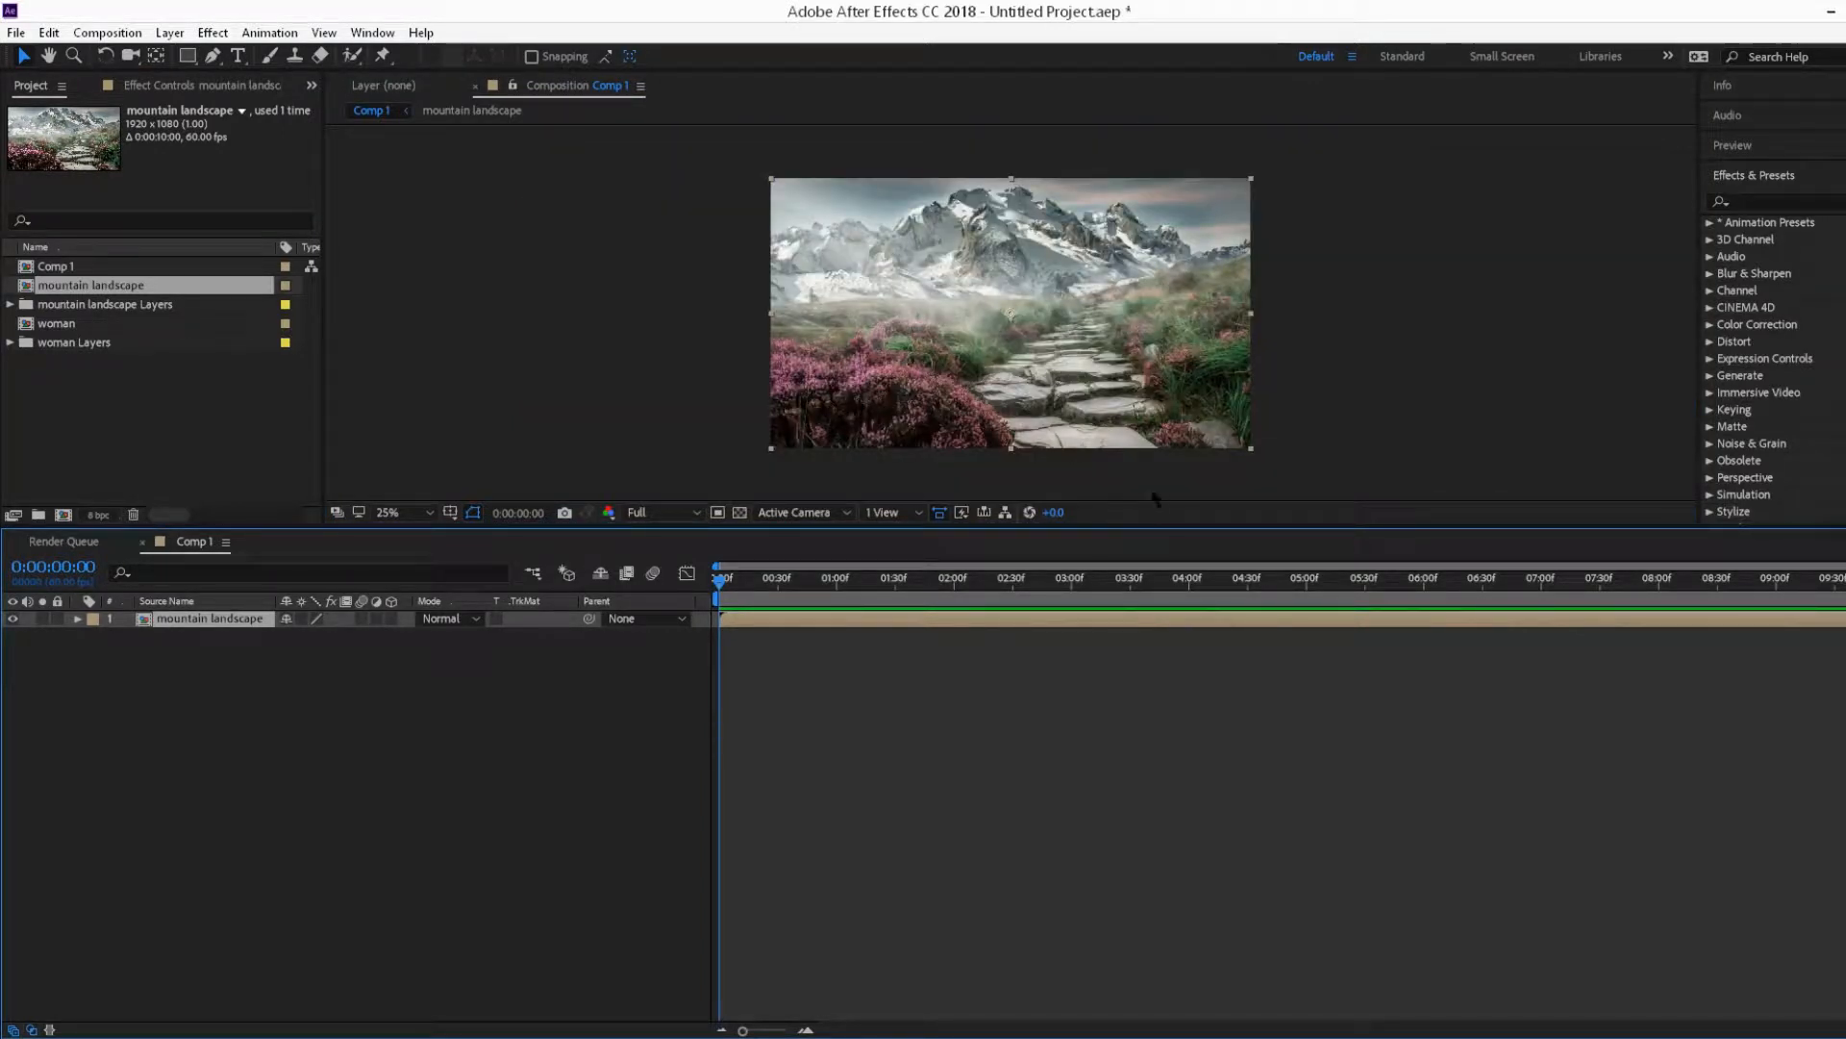
{"action": "left_click_drag", "start_coordinate": [1123, 529], "coordinate": [1096, 746]}
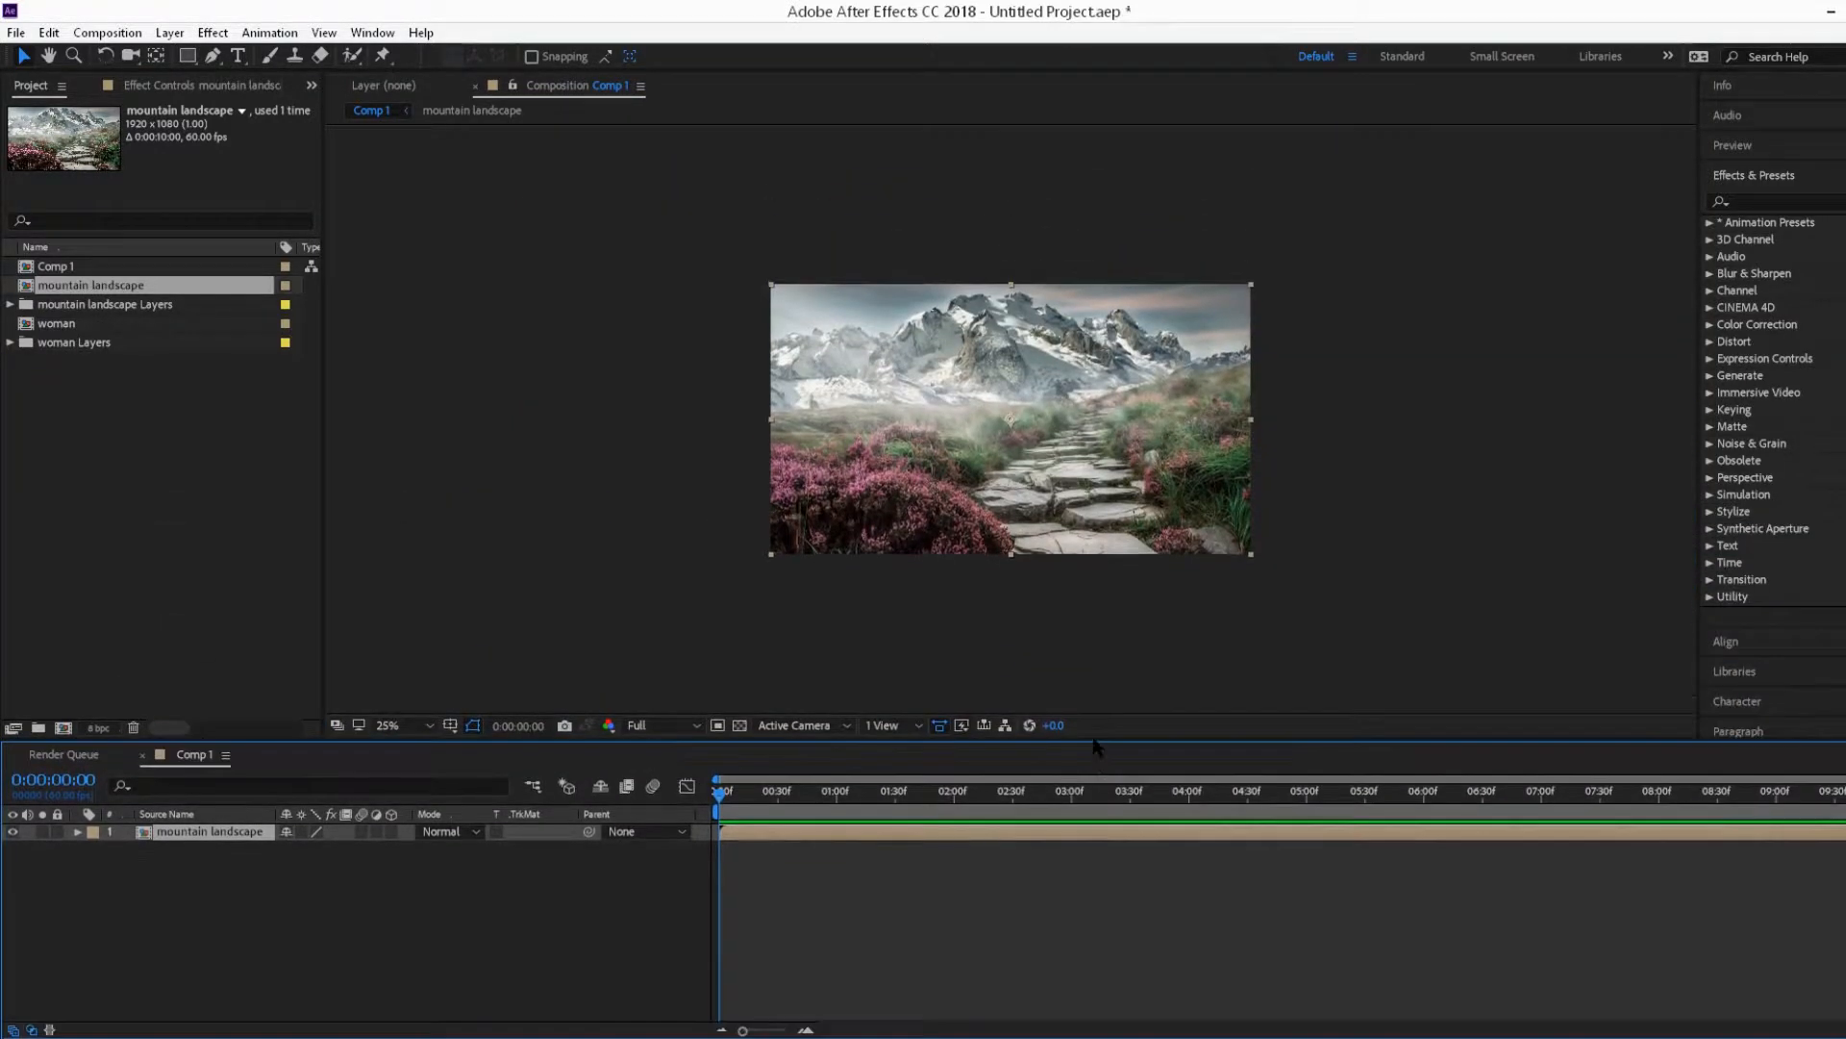
{"action": "key", "text": "period"}
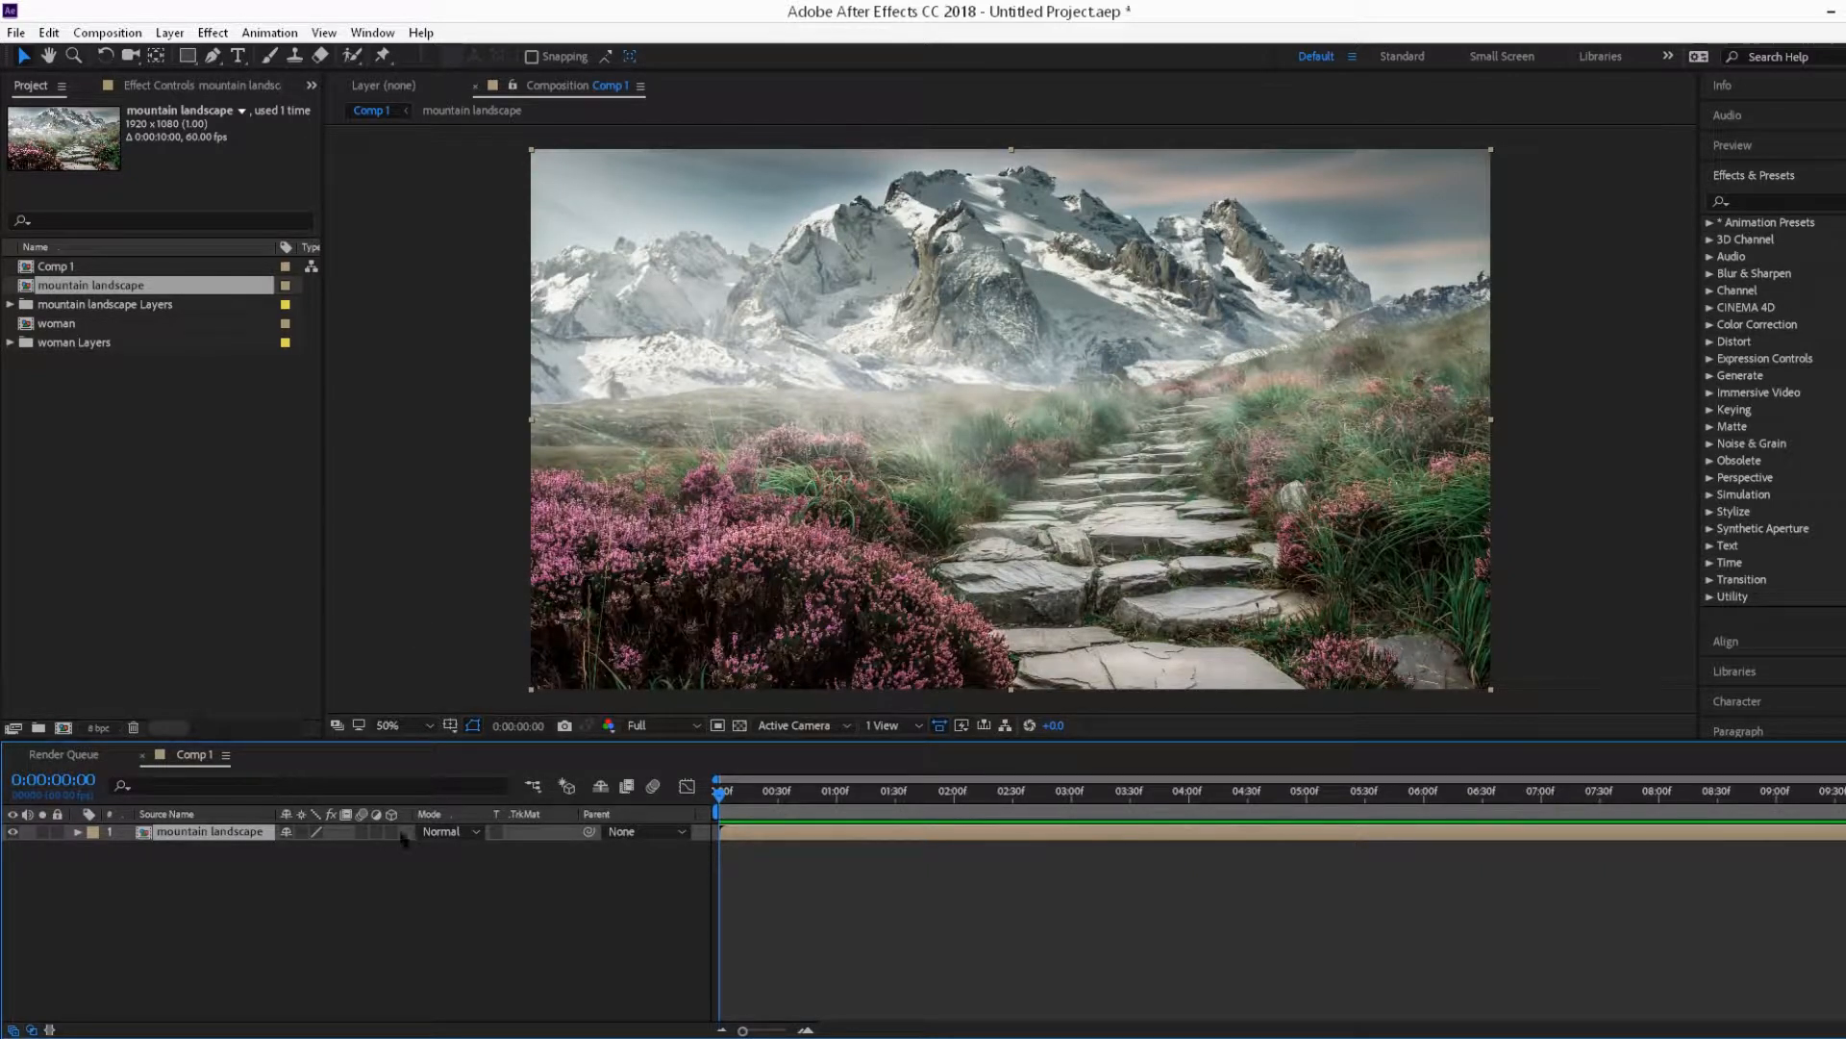
Step: Open the mountain landscape composition and hide, then show again, the Layer 0 copy layer to inspect the layers
{"action": "double_click", "coordinate": [170, 833]}
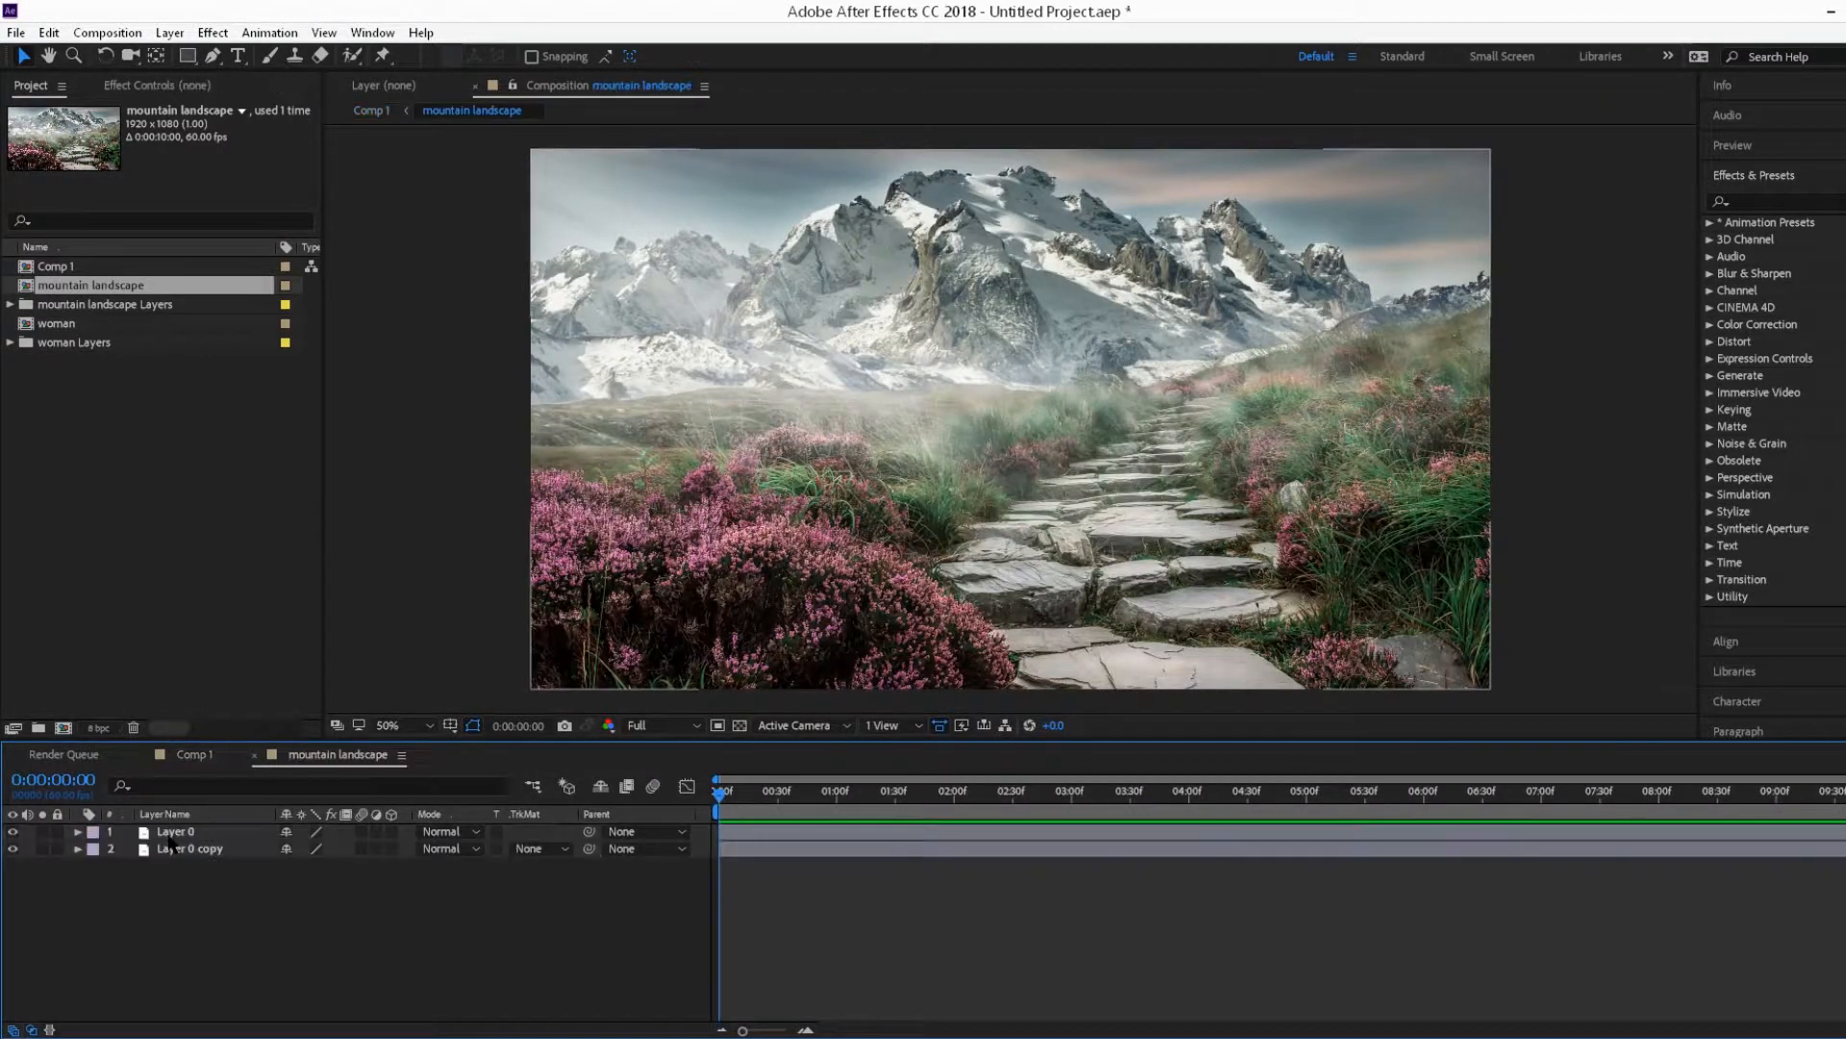
{"action": "left_click", "coordinate": [12, 850]}
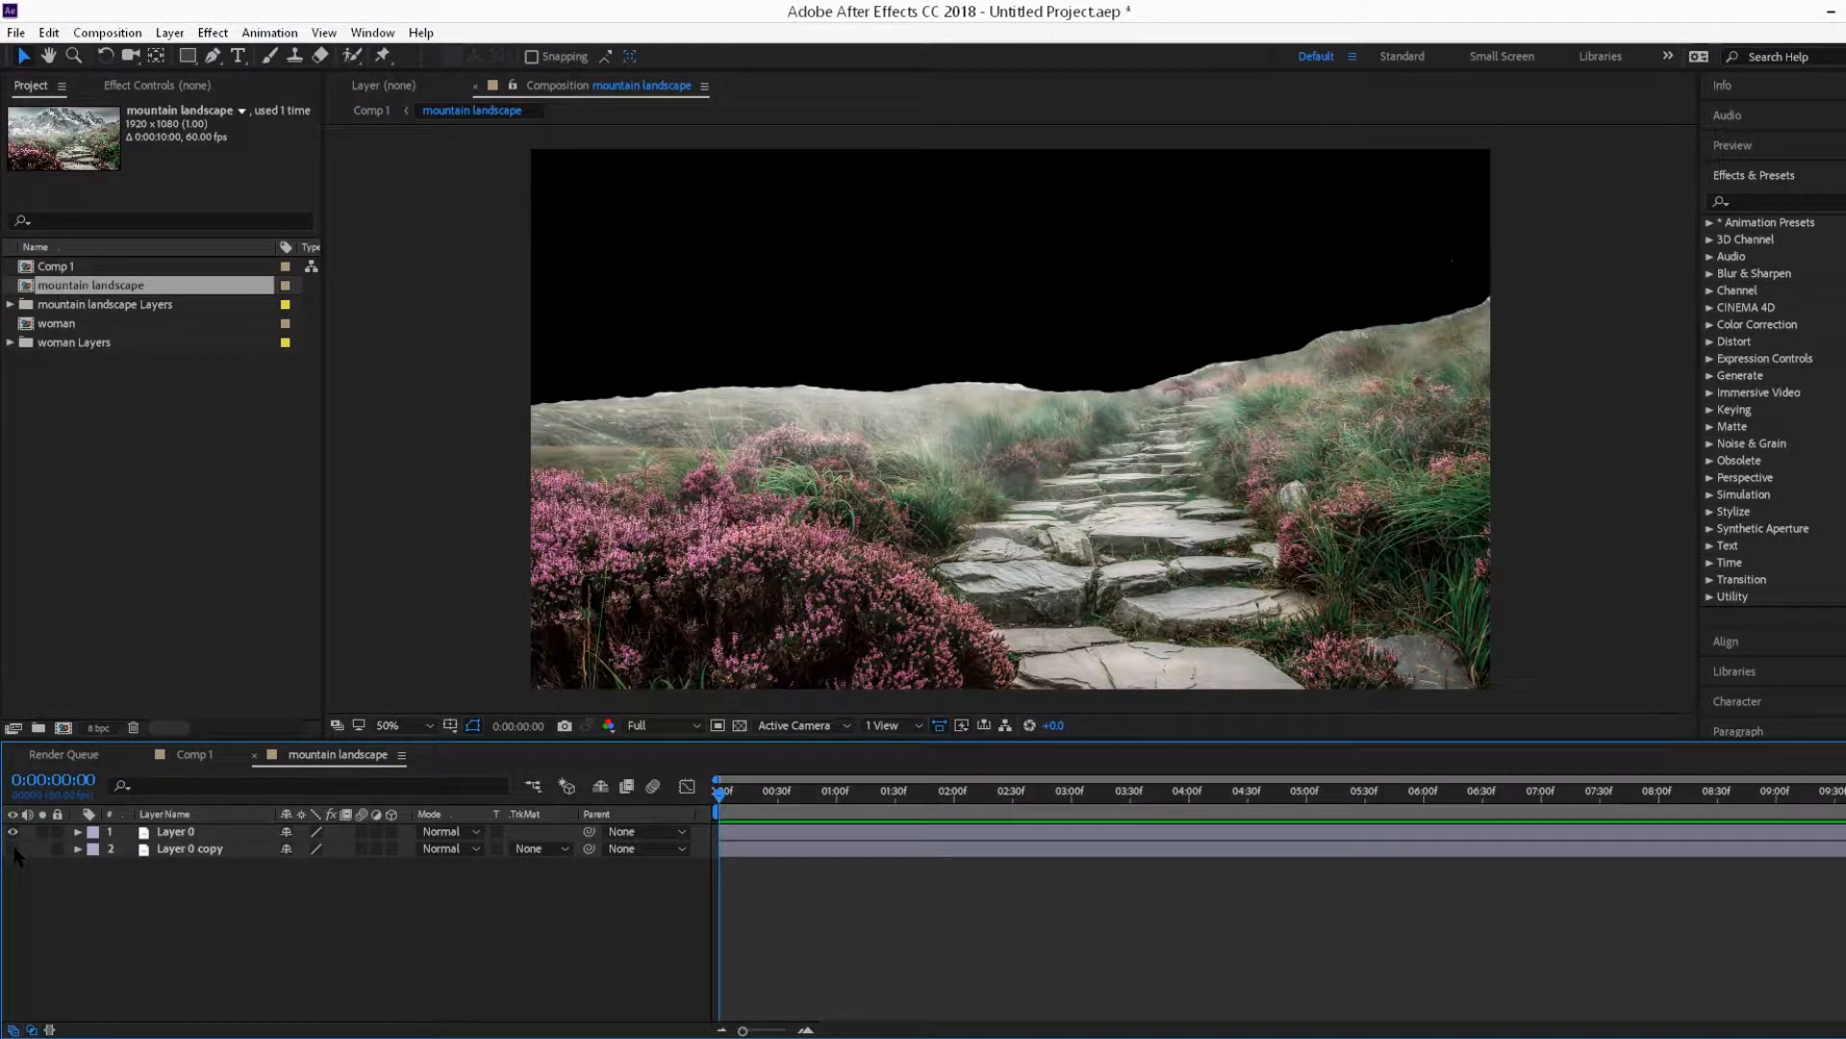
{"action": "left_click", "coordinate": [13, 849]}
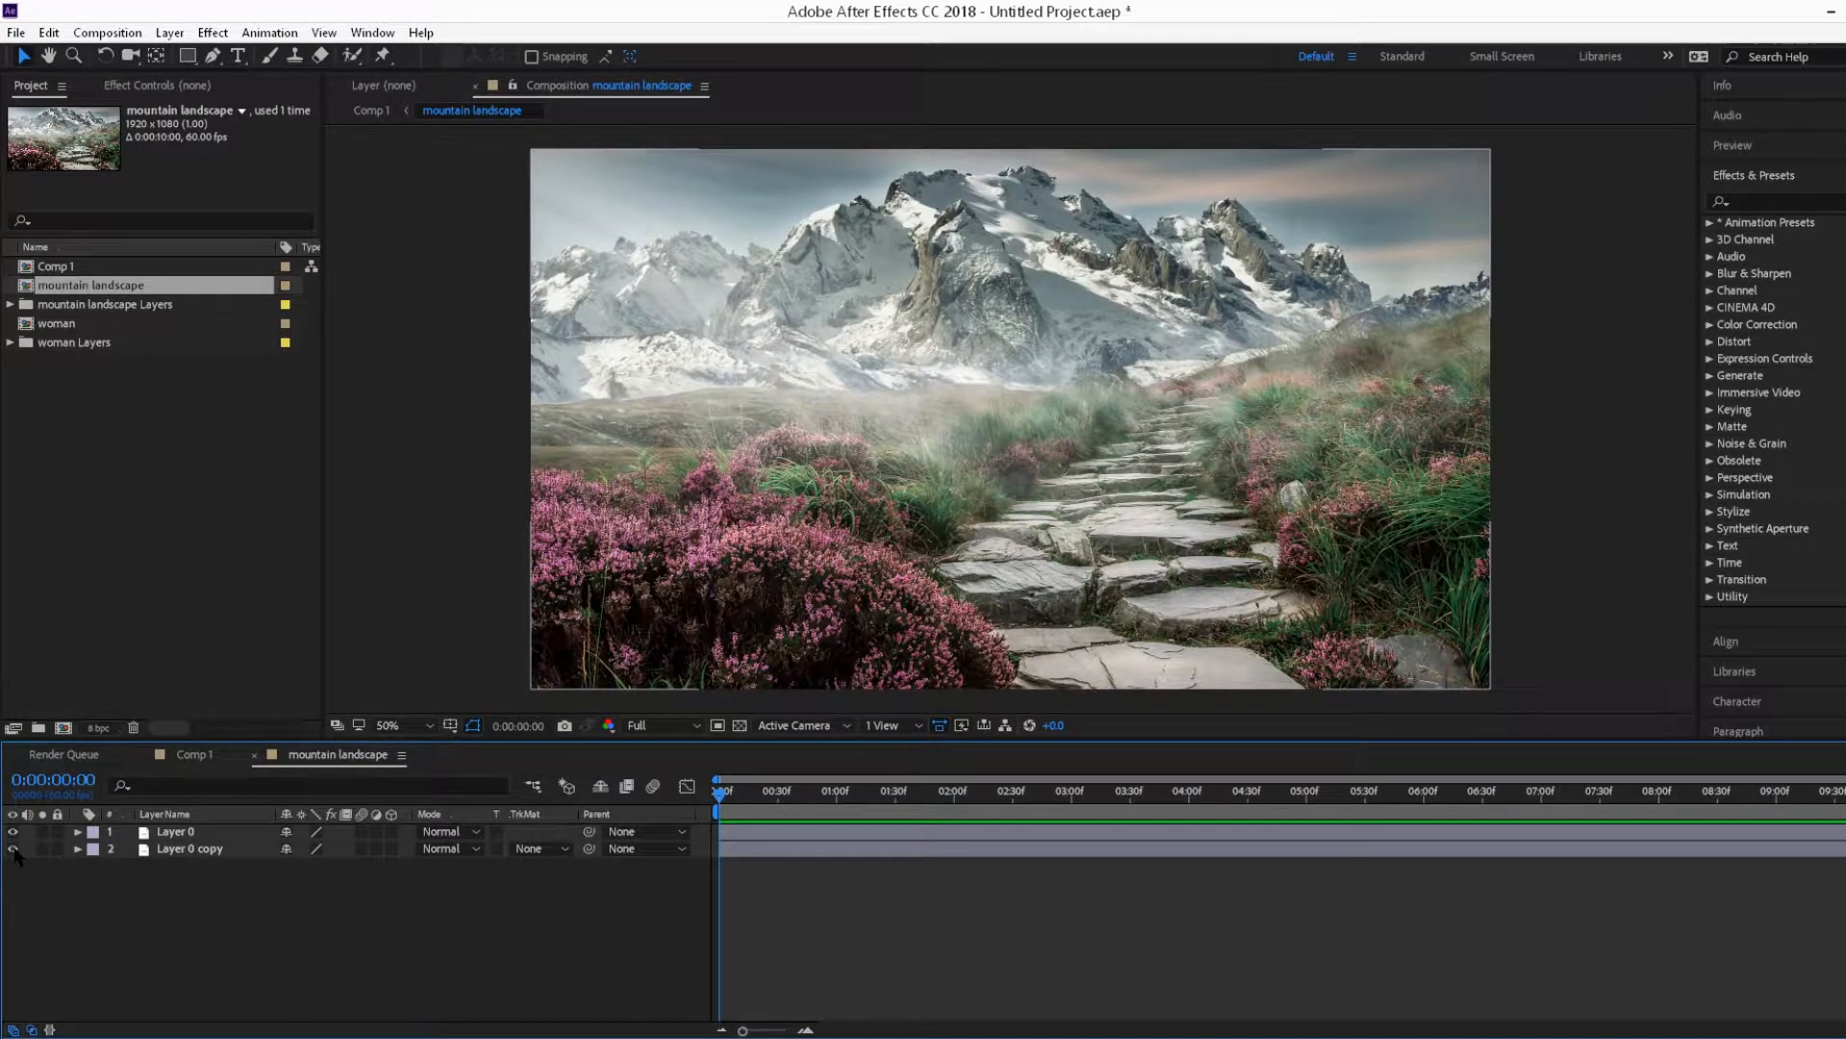
Step: Keyframe Layer 0 copy's scale from 100% at the start to 153% at the end of the composition
{"action": "left_click", "coordinate": [154, 851]}
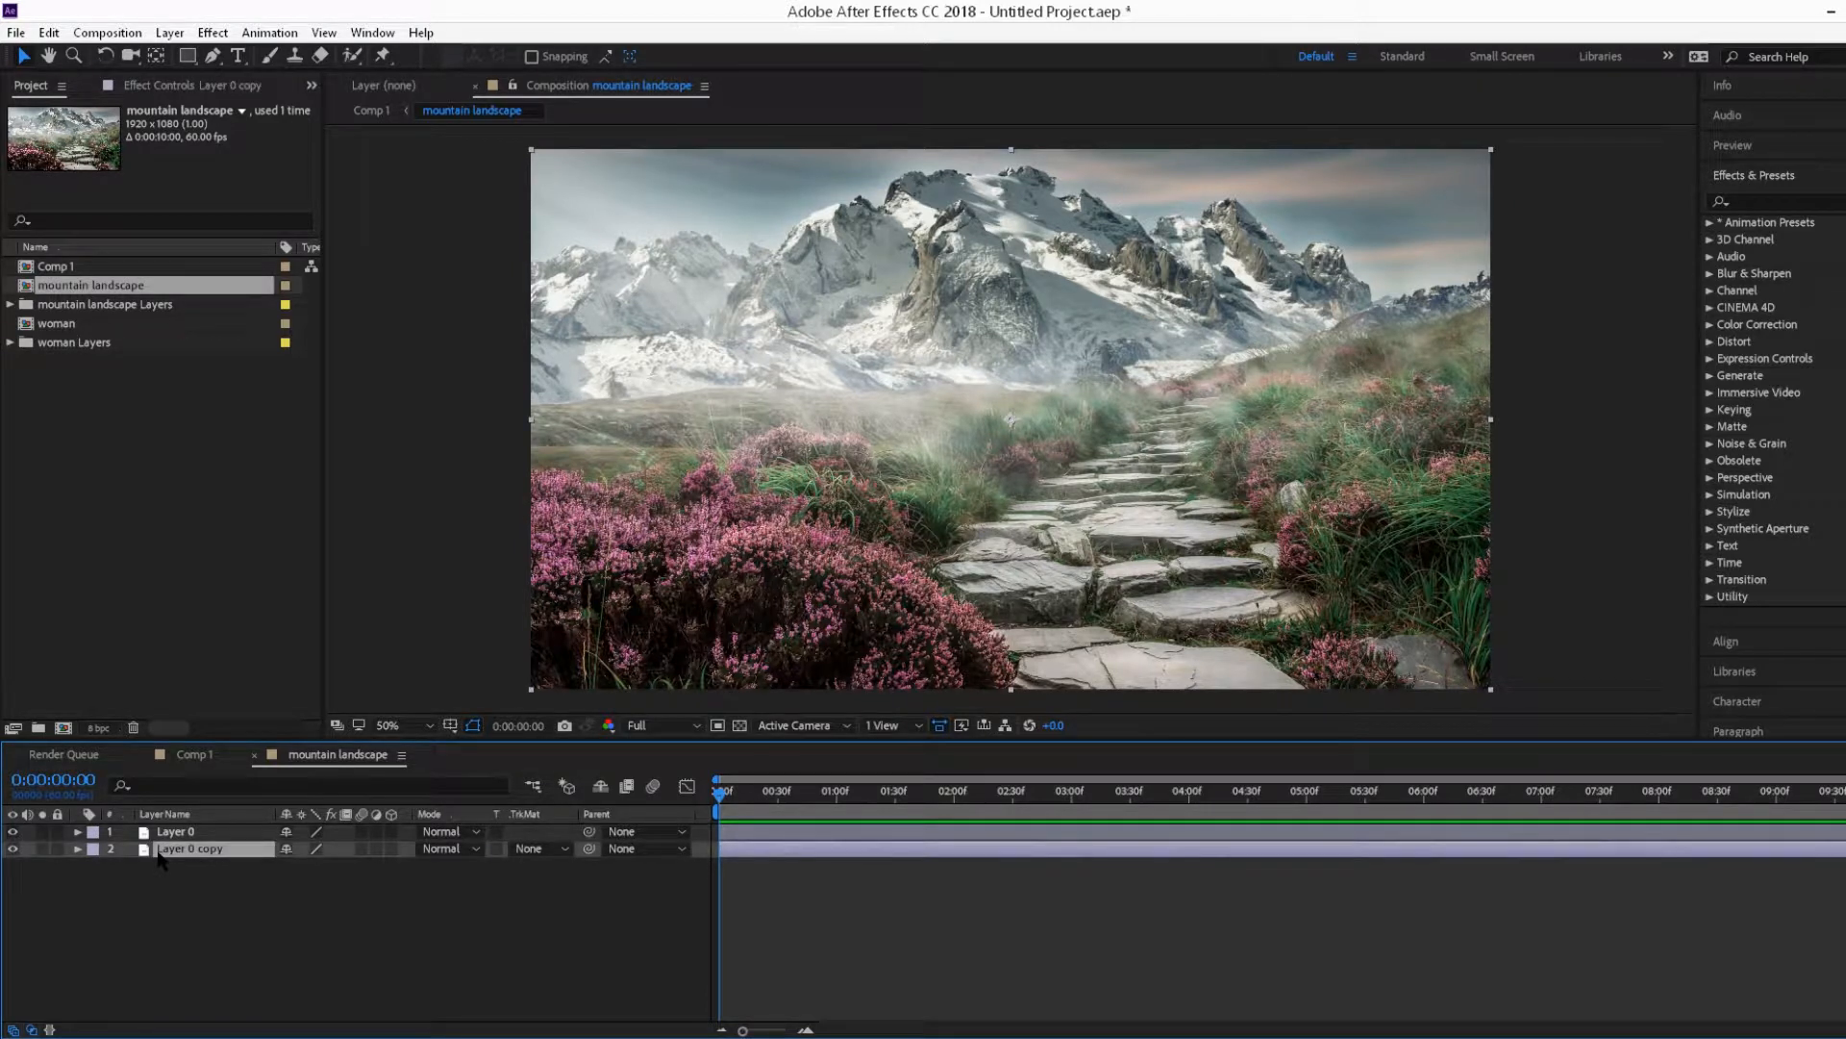
{"action": "left_click", "coordinate": [78, 849]}
{"action": "left_click", "coordinate": [95, 867]}
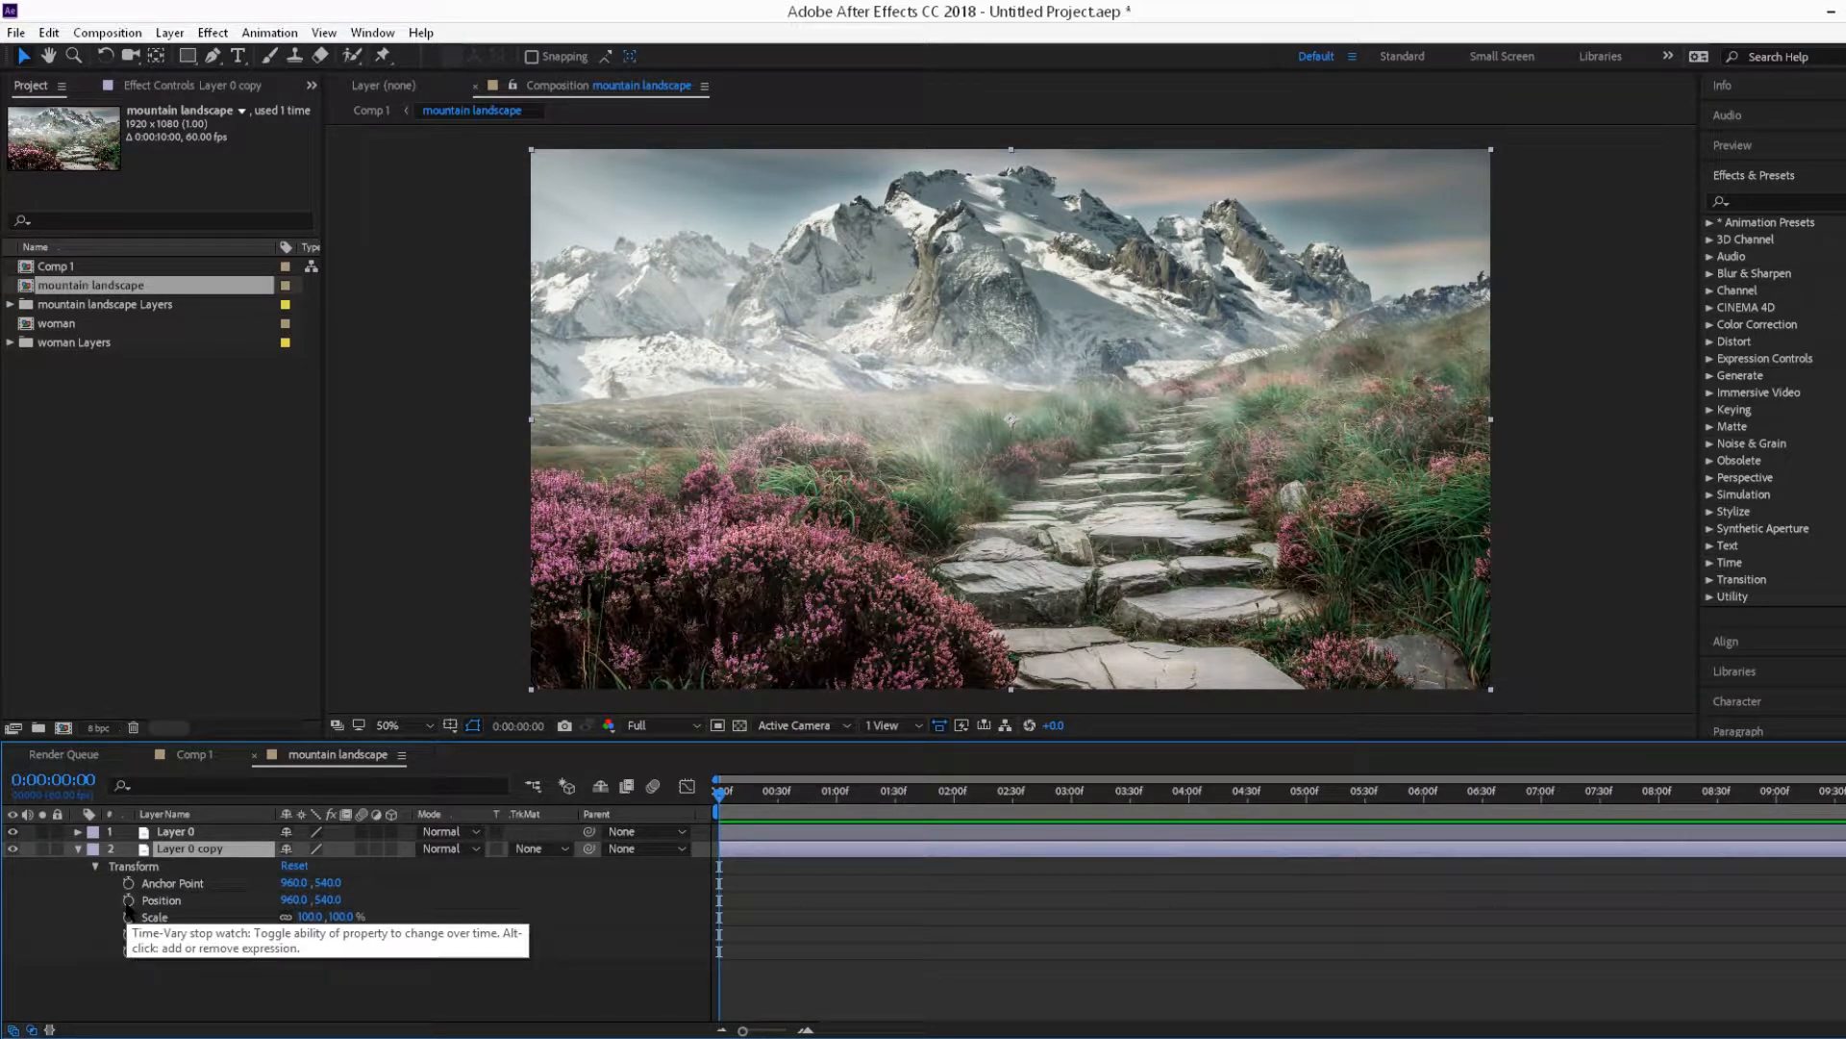
{"action": "left_click", "coordinate": [129, 911]}
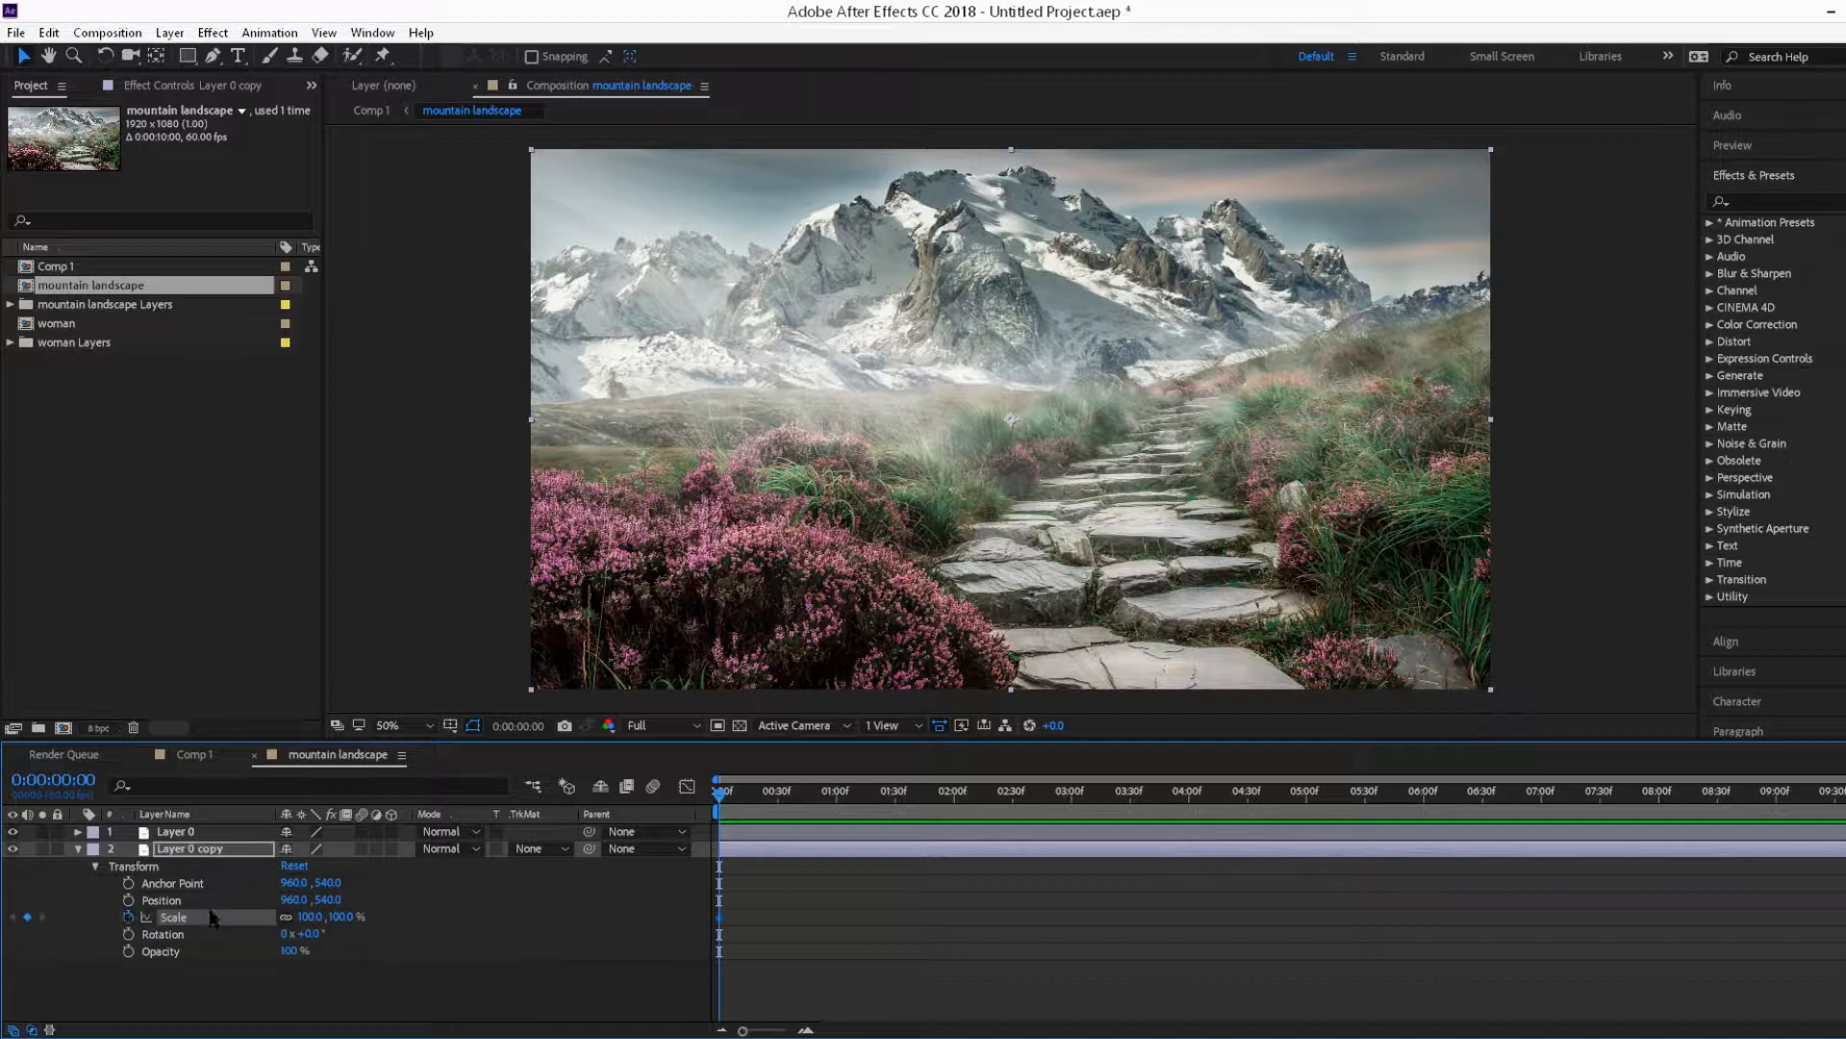
{"action": "left_click_drag", "start_coordinate": [720, 795], "coordinate": [1845, 795]}
{"action": "left_click_drag", "start_coordinate": [348, 918], "coordinate": [403, 930]}
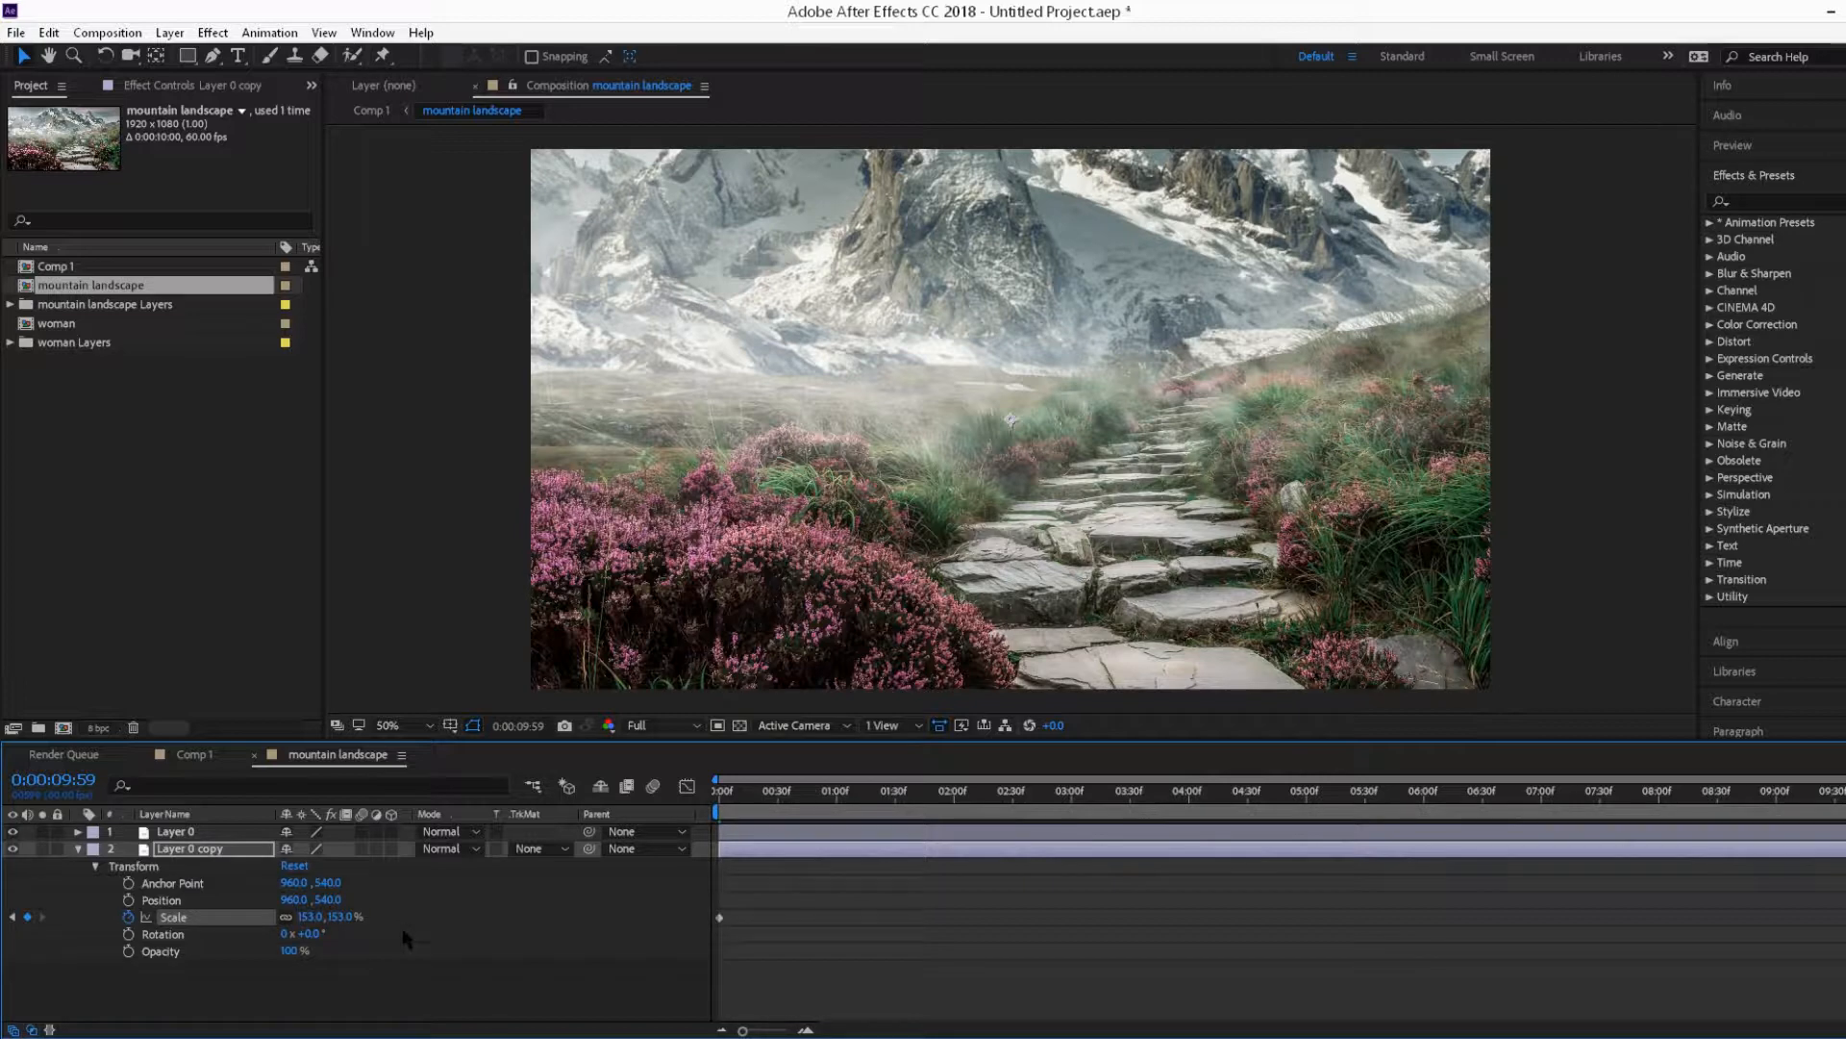
{"action": "key", "text": "Home"}
Step: Keyframe Layer 0's scale from 100% at the start to 143% at the end of the composition
{"action": "left_click", "coordinate": [183, 846]}
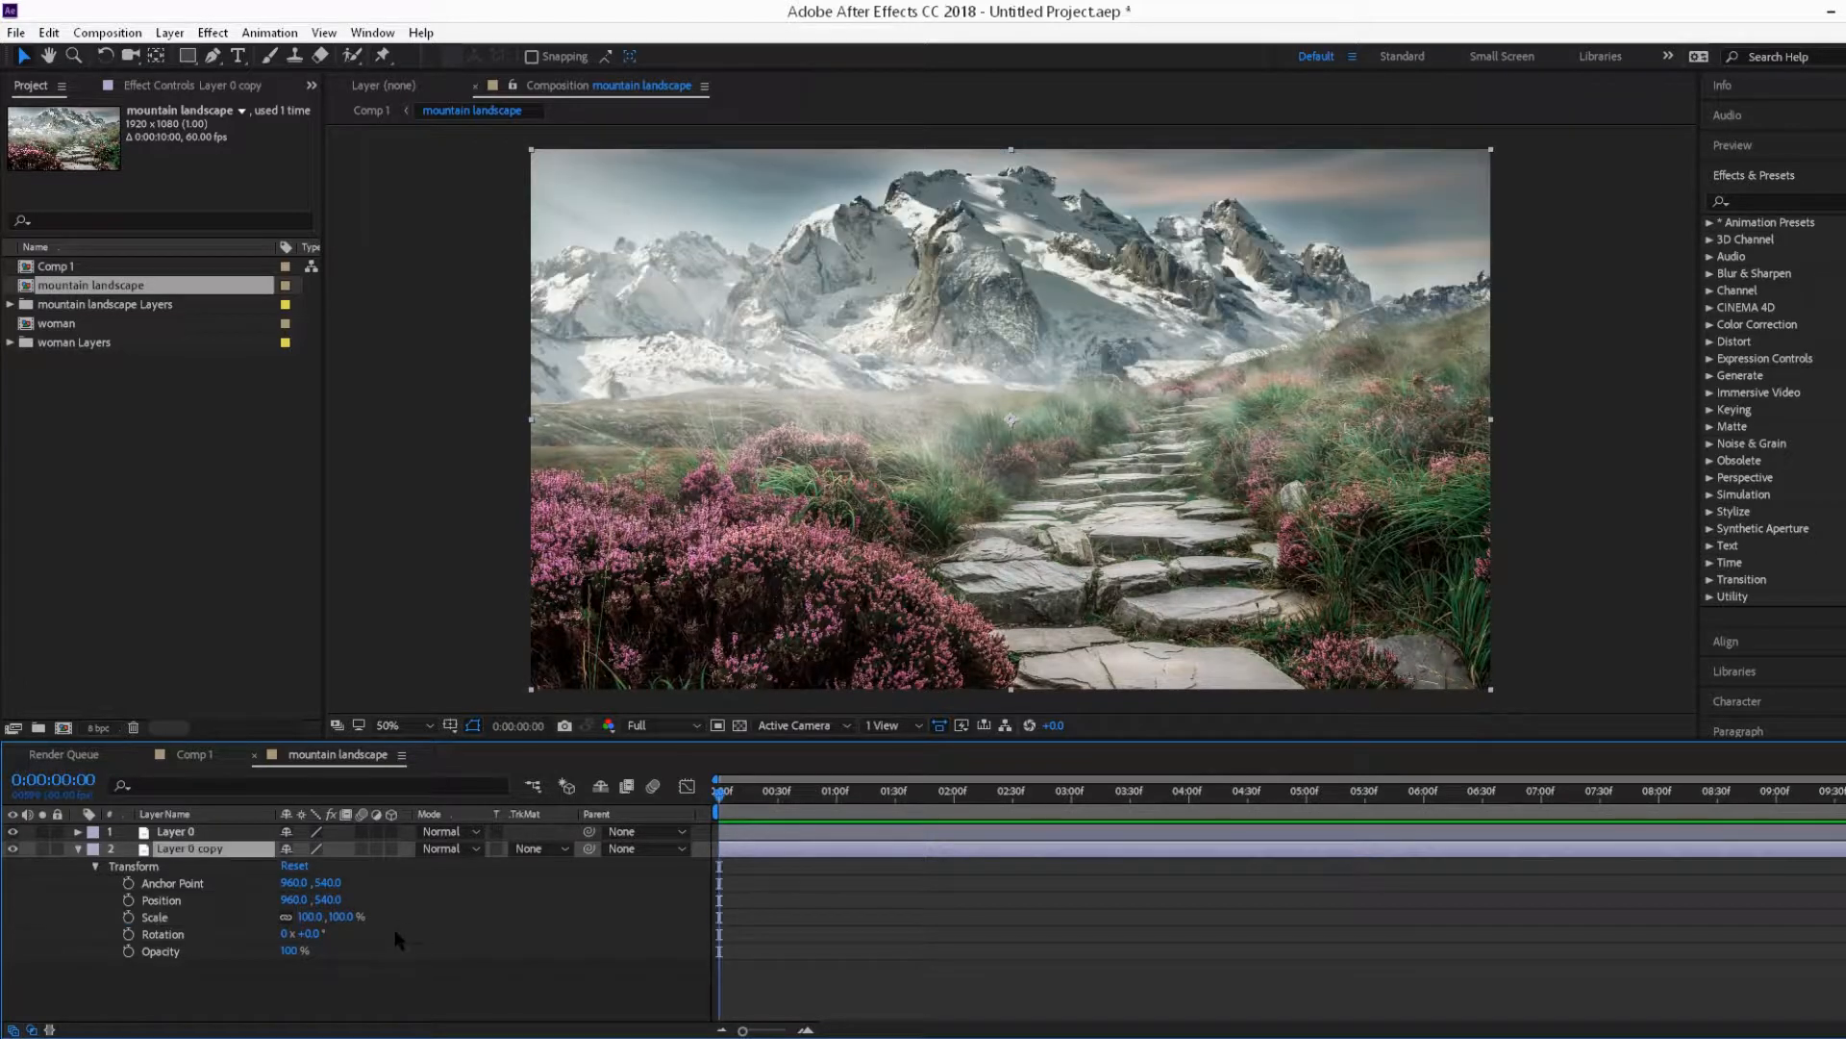
{"action": "left_click", "coordinate": [178, 831]}
{"action": "left_click", "coordinate": [78, 831]}
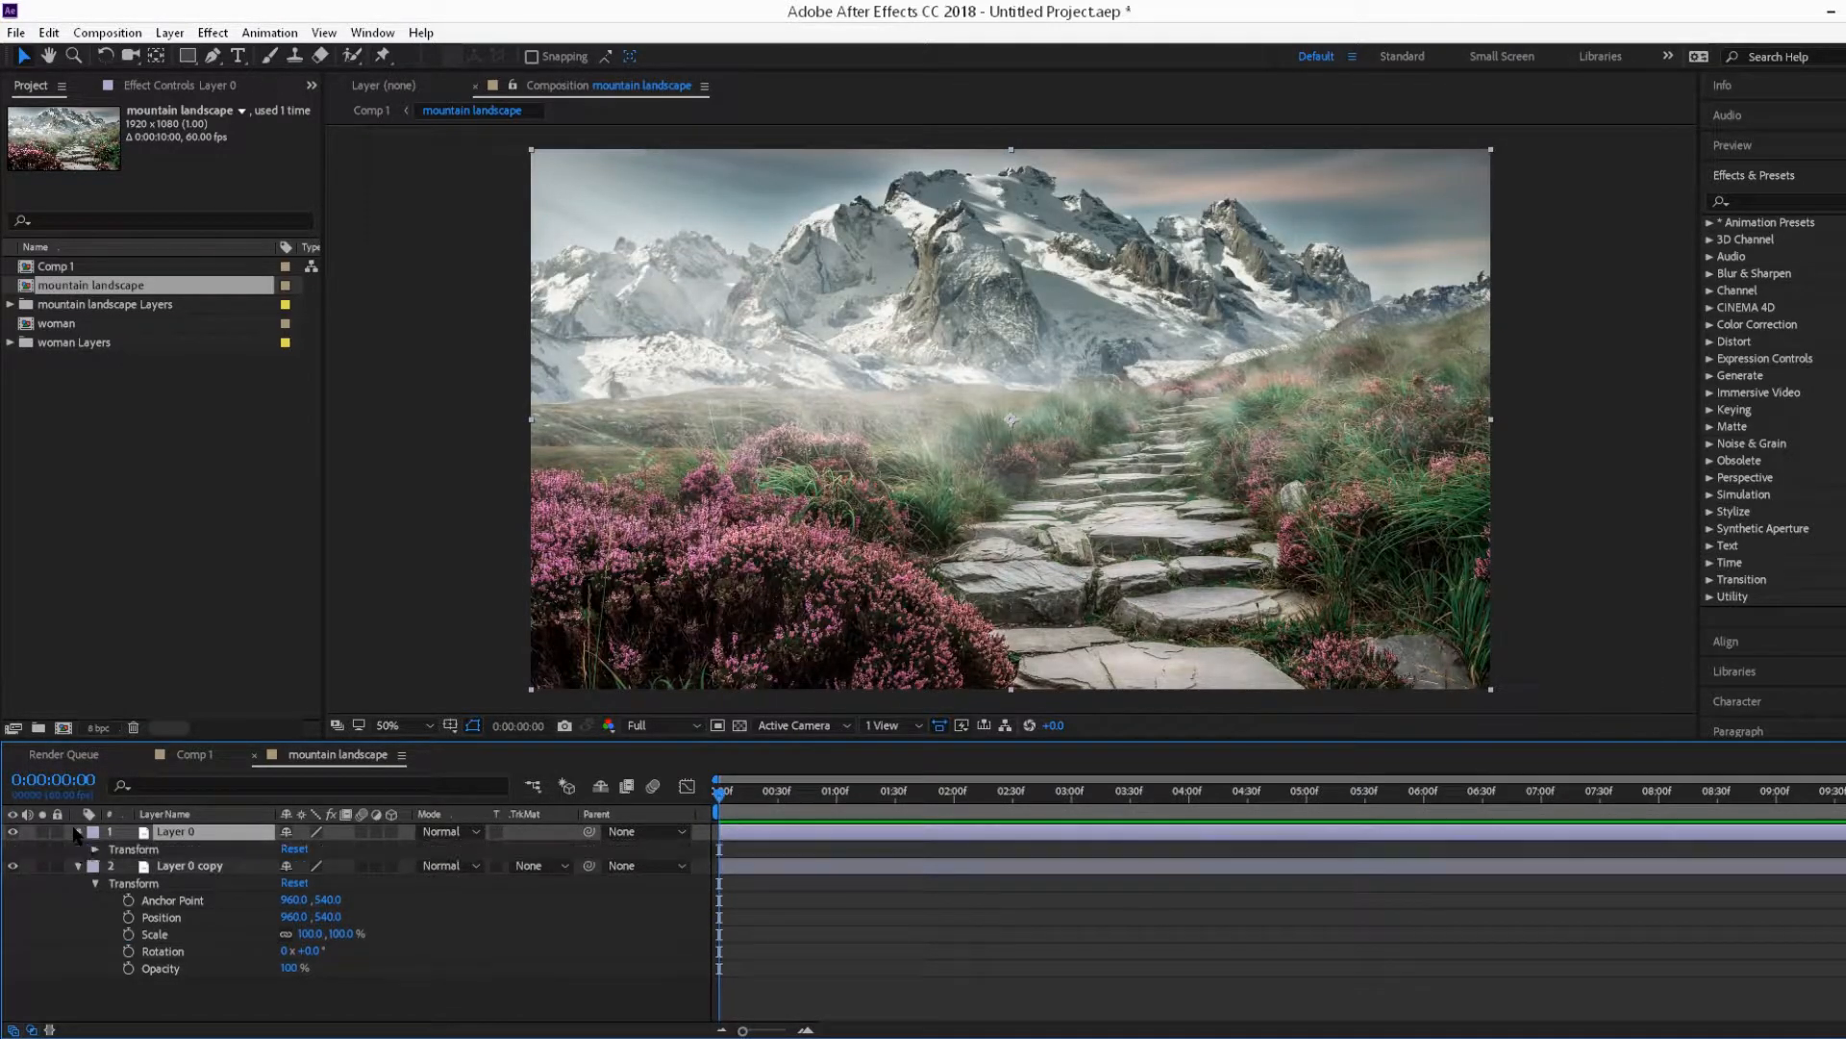
{"action": "left_click", "coordinate": [95, 849]}
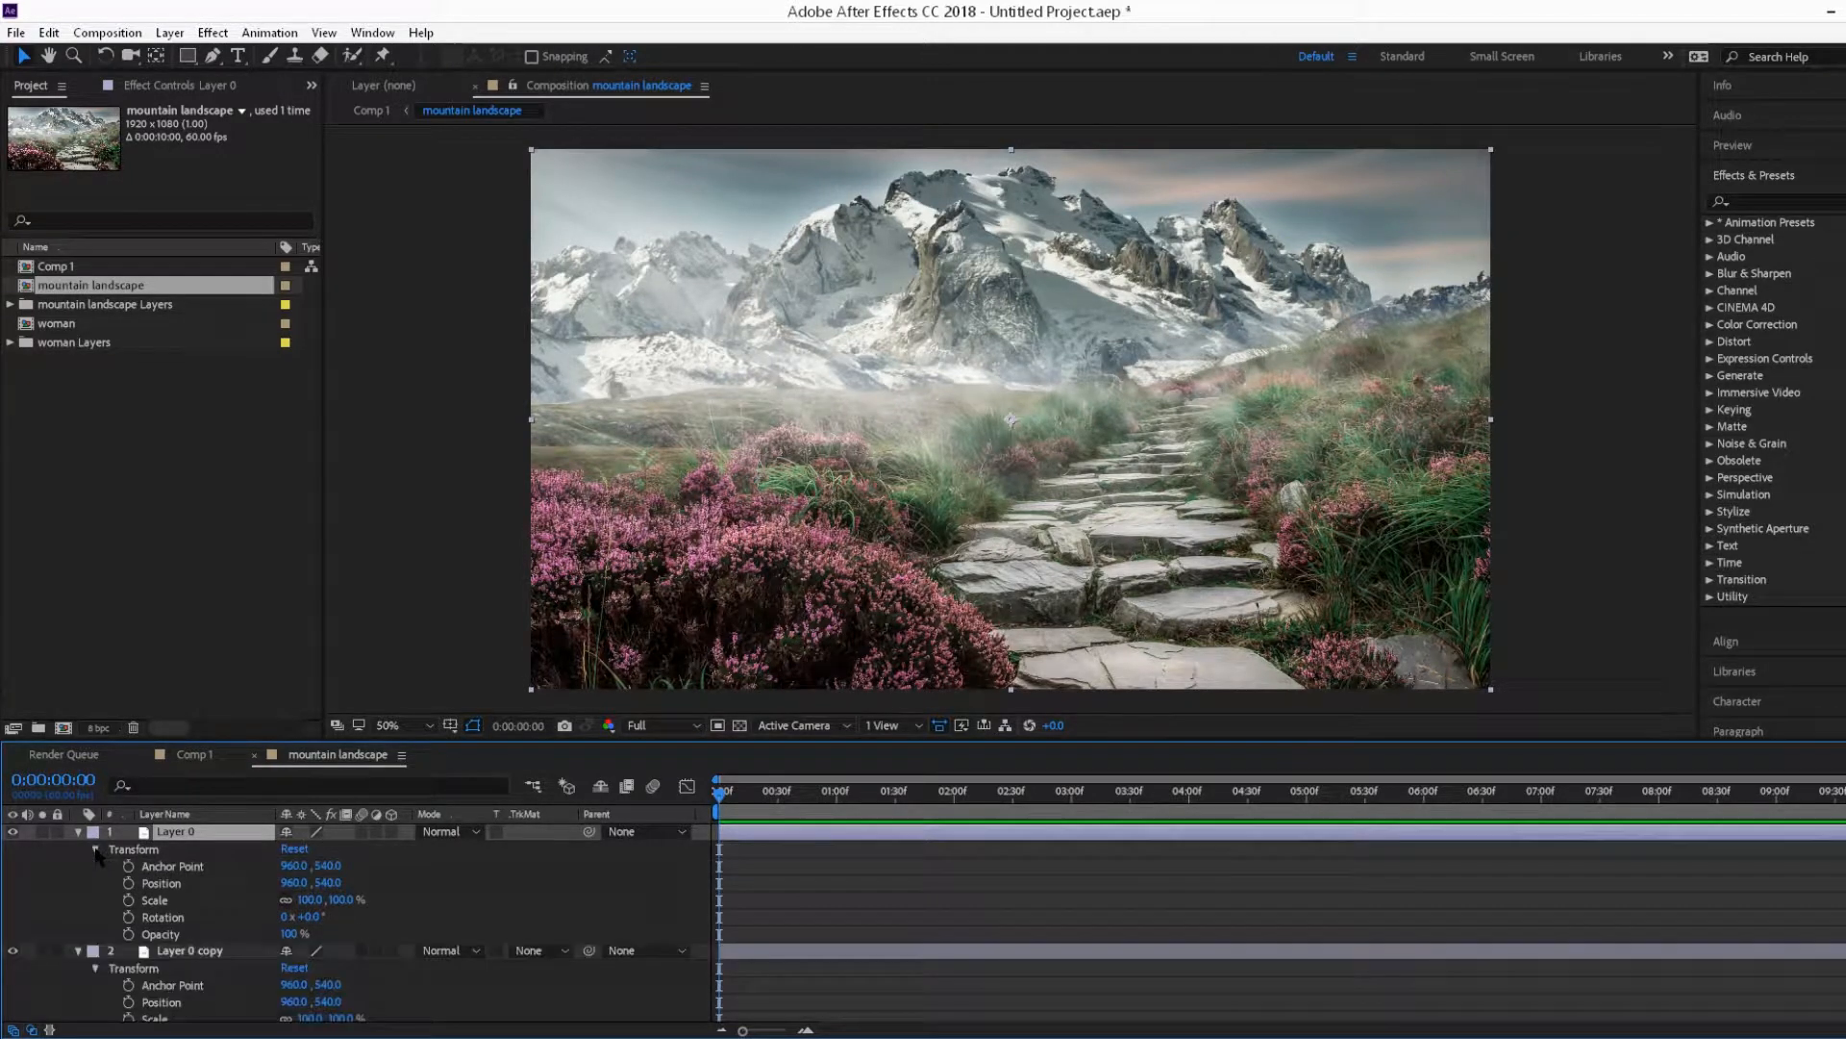
{"action": "left_click", "coordinate": [128, 900]}
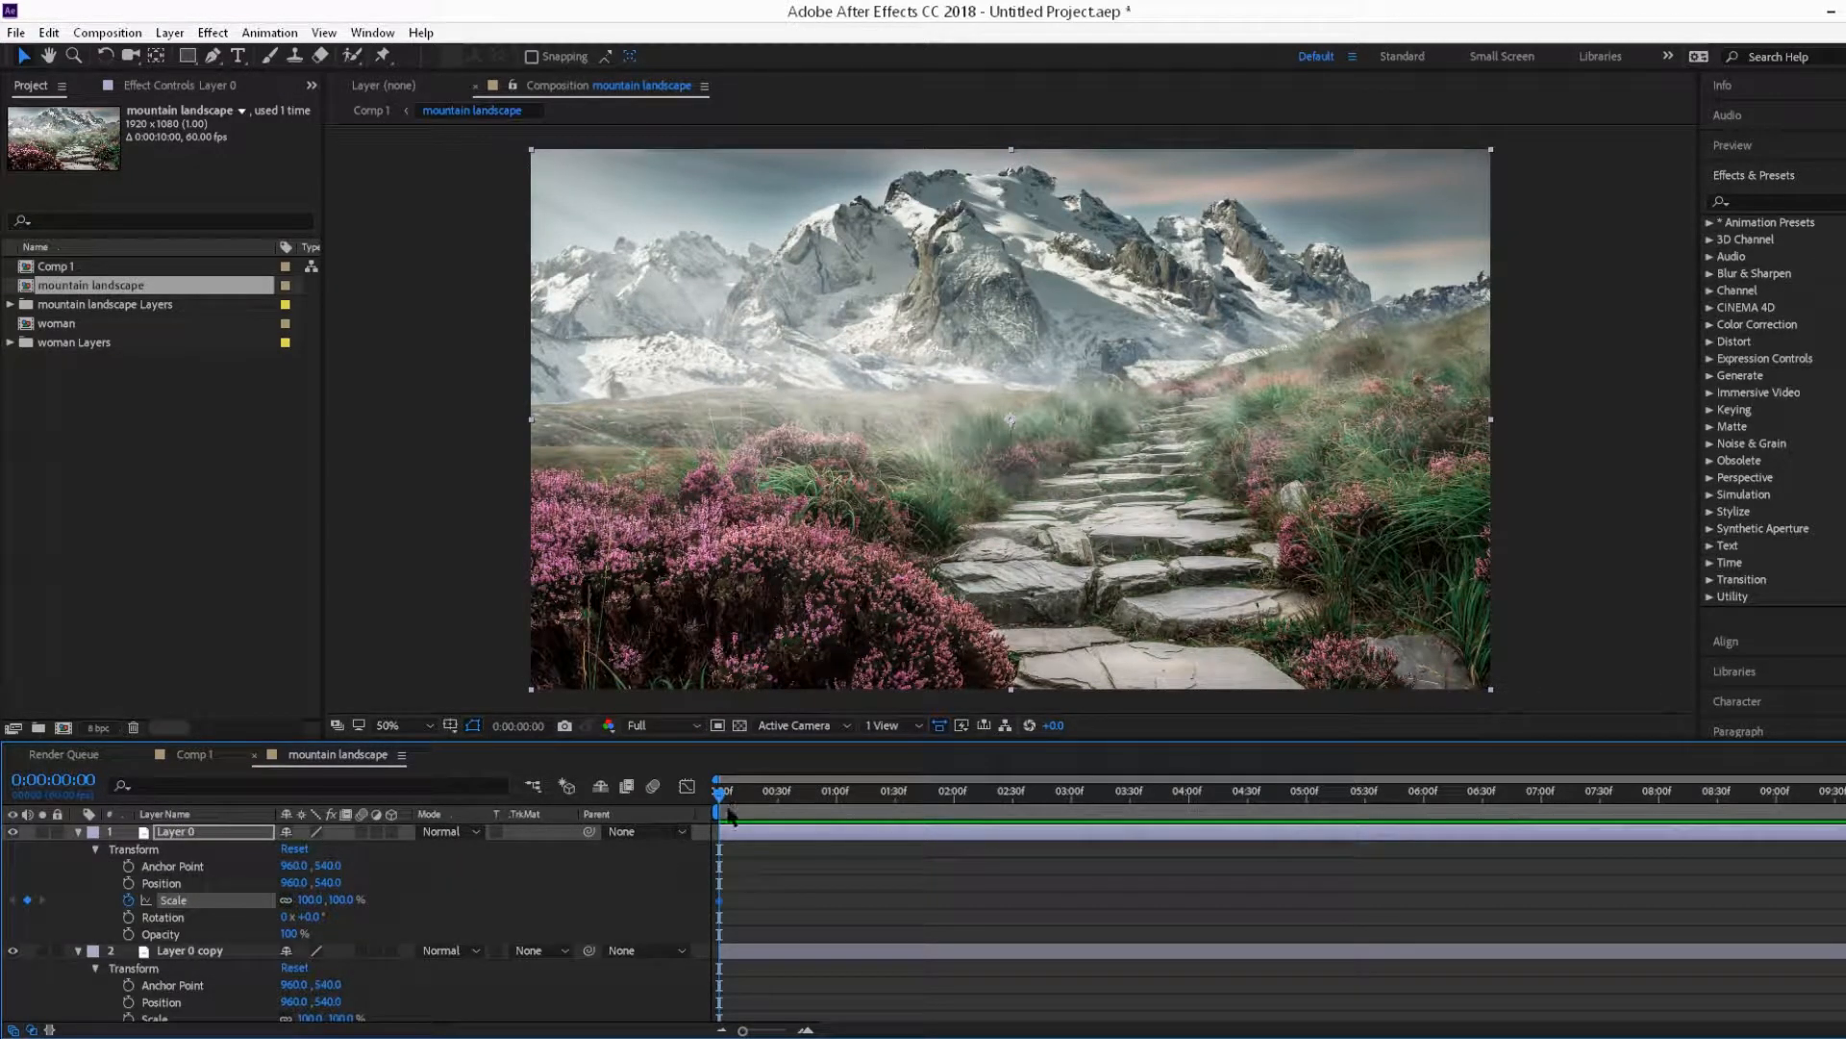
{"action": "left_click_drag", "start_coordinate": [717, 796], "coordinate": [1842, 796]}
{"action": "left_click_drag", "start_coordinate": [333, 902], "coordinate": [381, 902]}
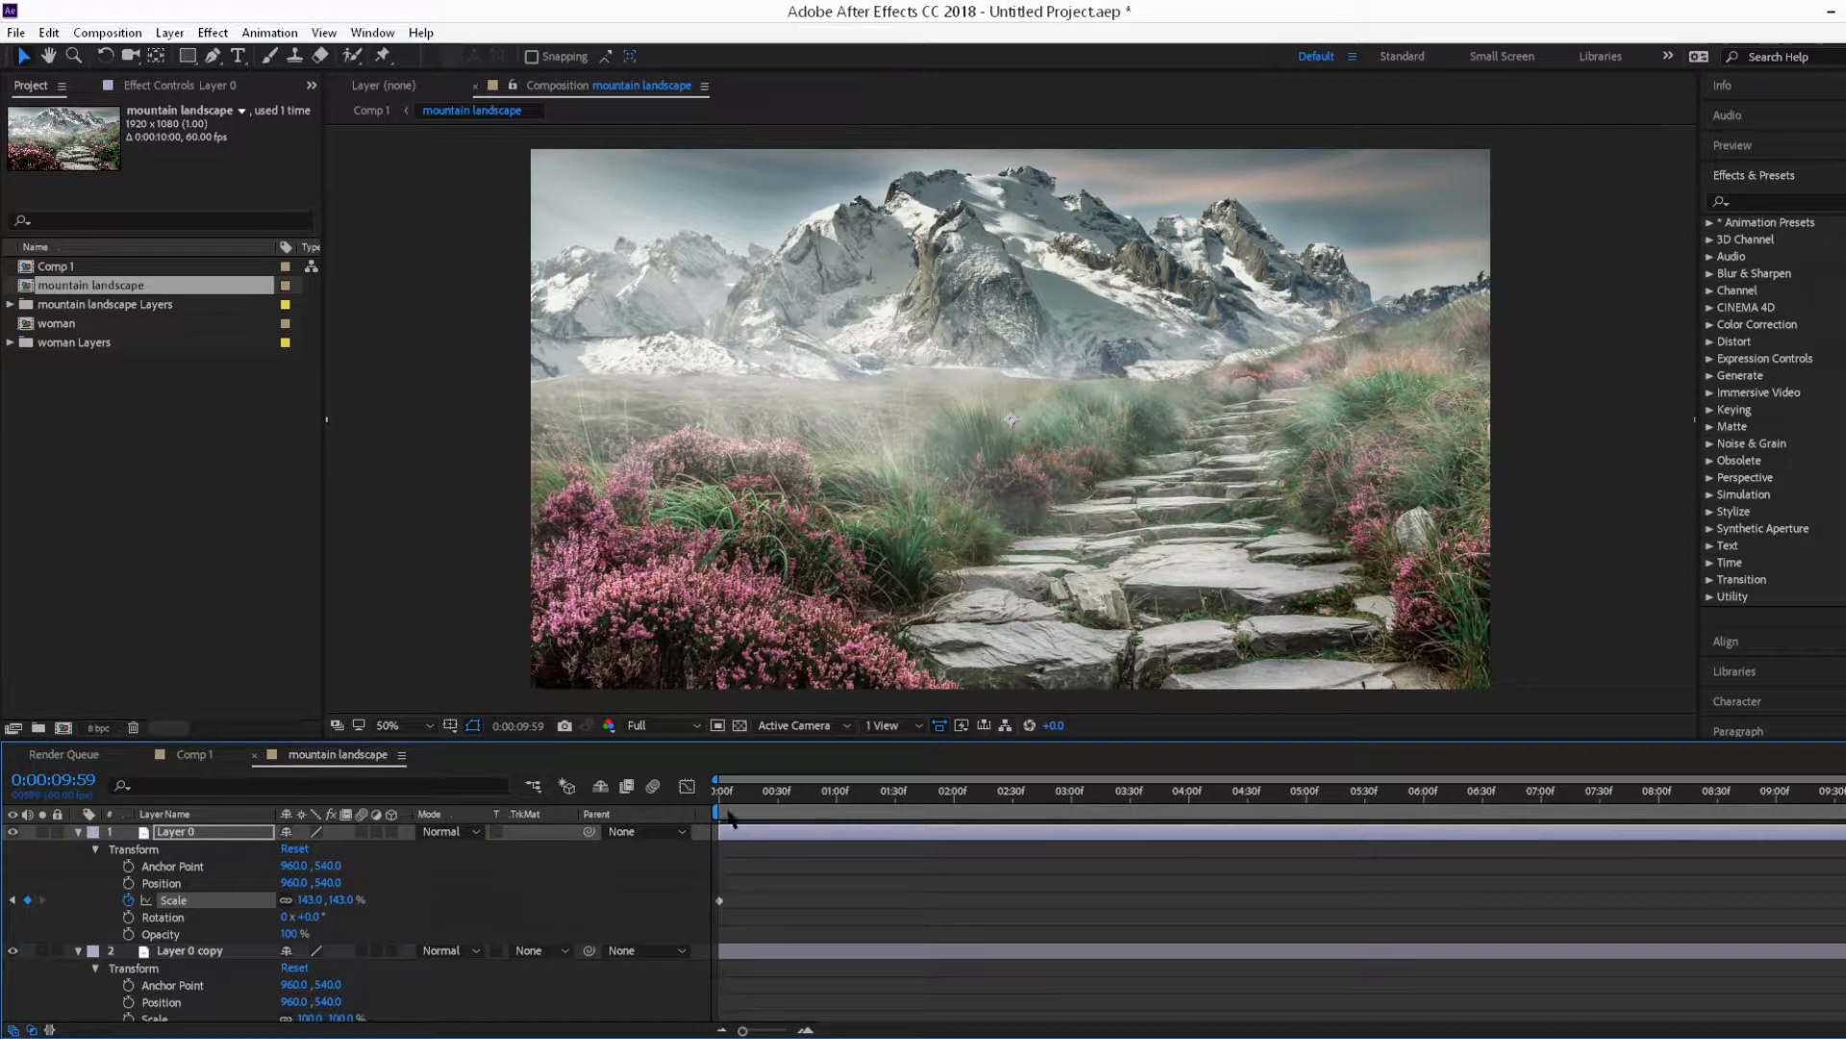
{"action": "left_click_drag", "start_coordinate": [734, 796], "coordinate": [719, 797]}
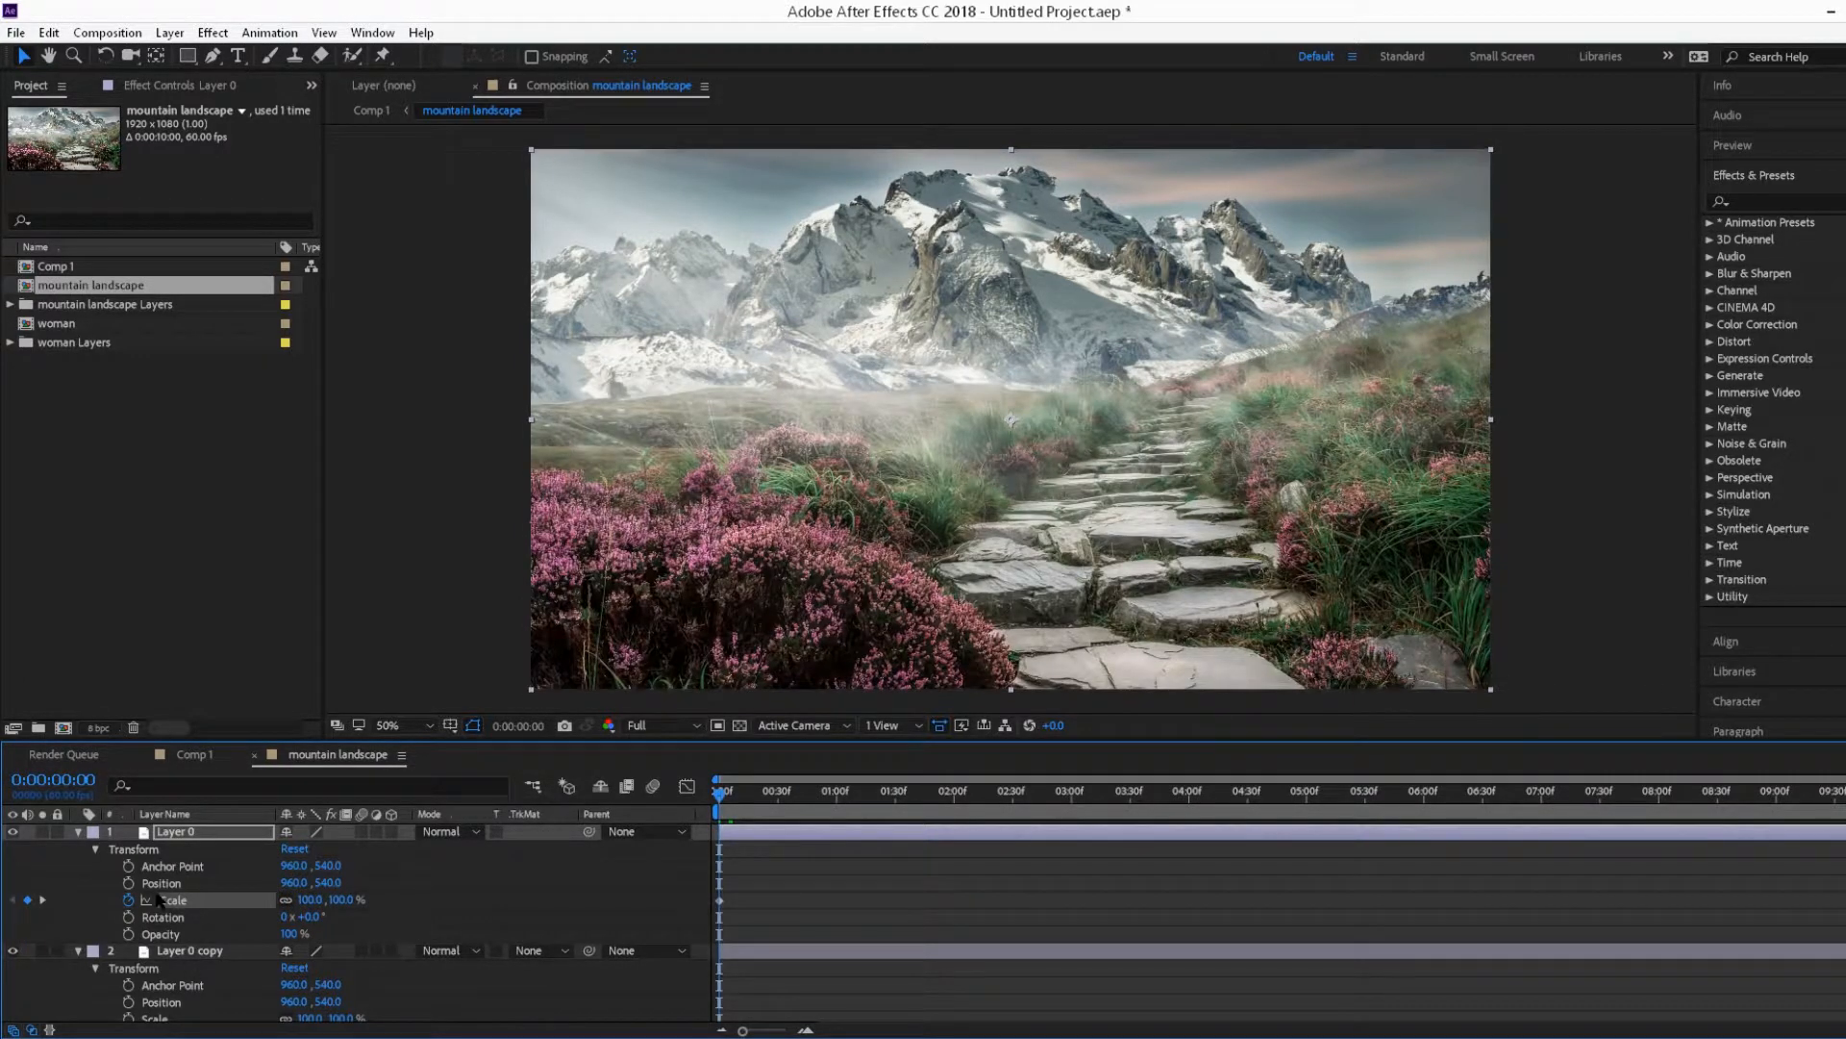
Step: Keyframe Layer 0's position from 960, 540 at the start to 960, 657 at the end
{"action": "left_click", "coordinate": [128, 883]}
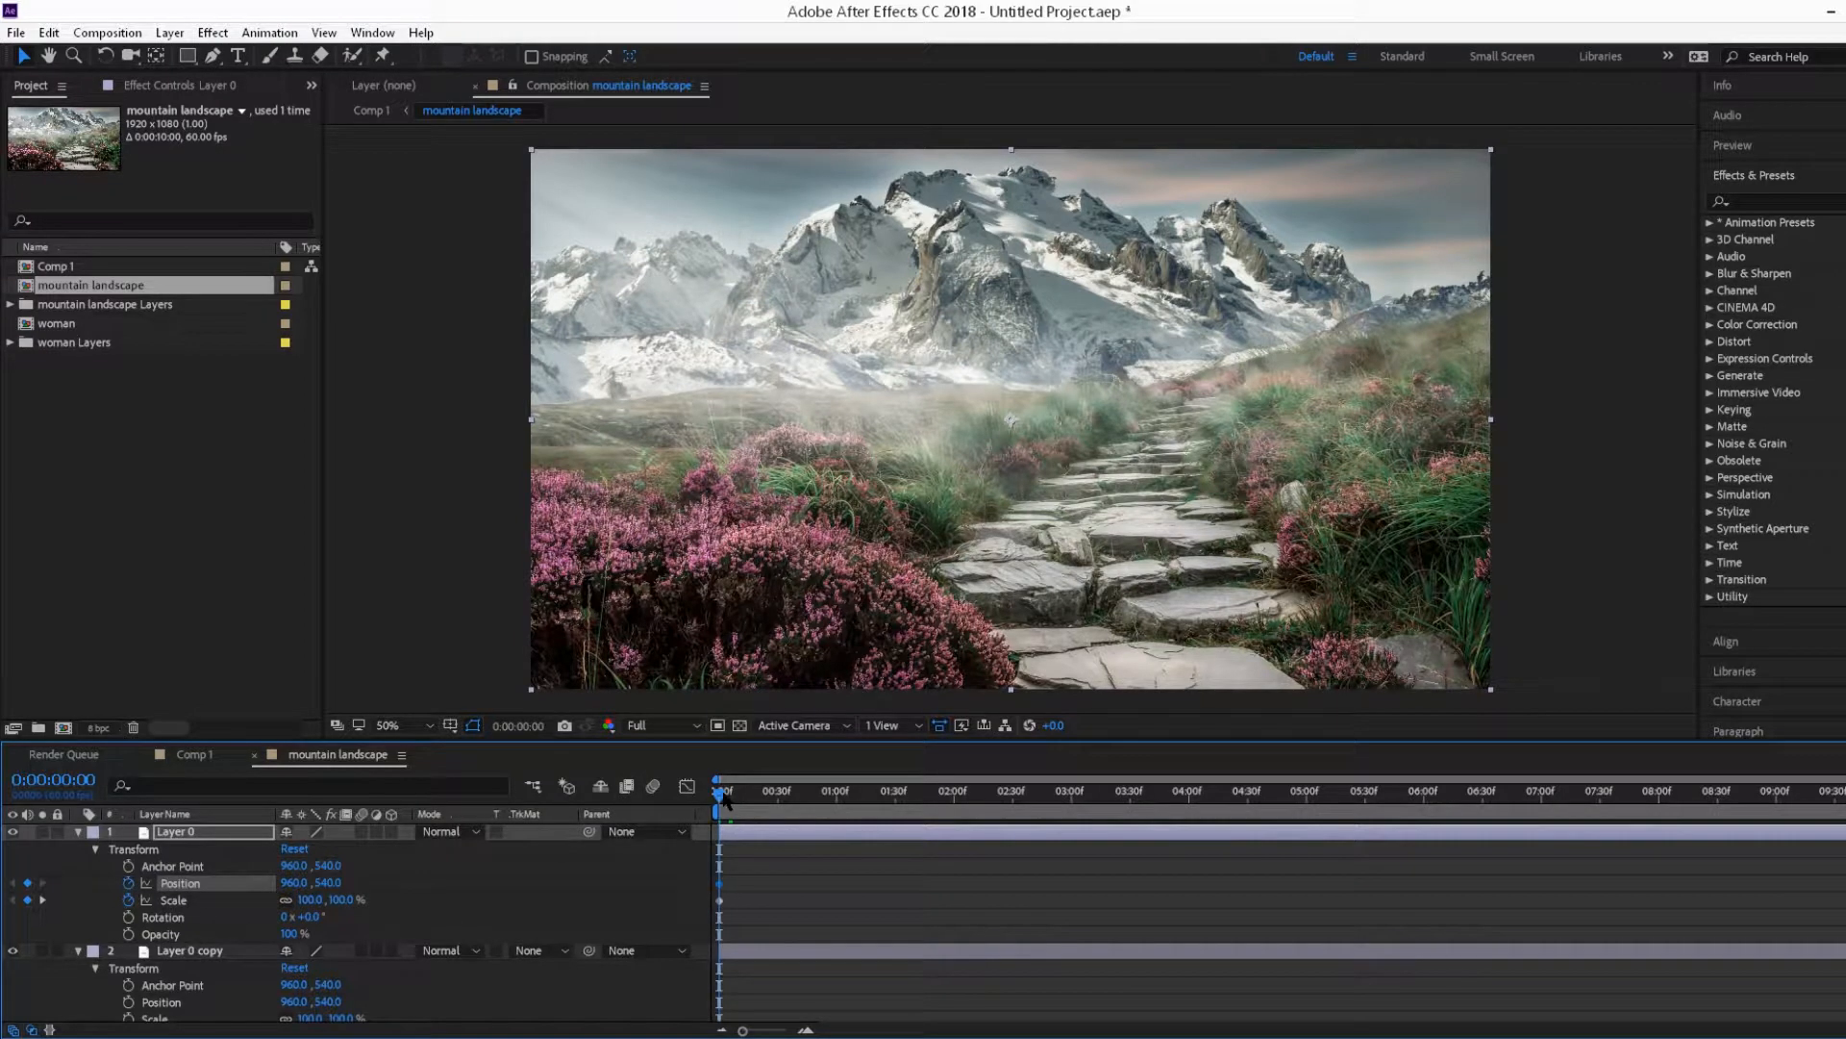
{"action": "key", "text": "End"}
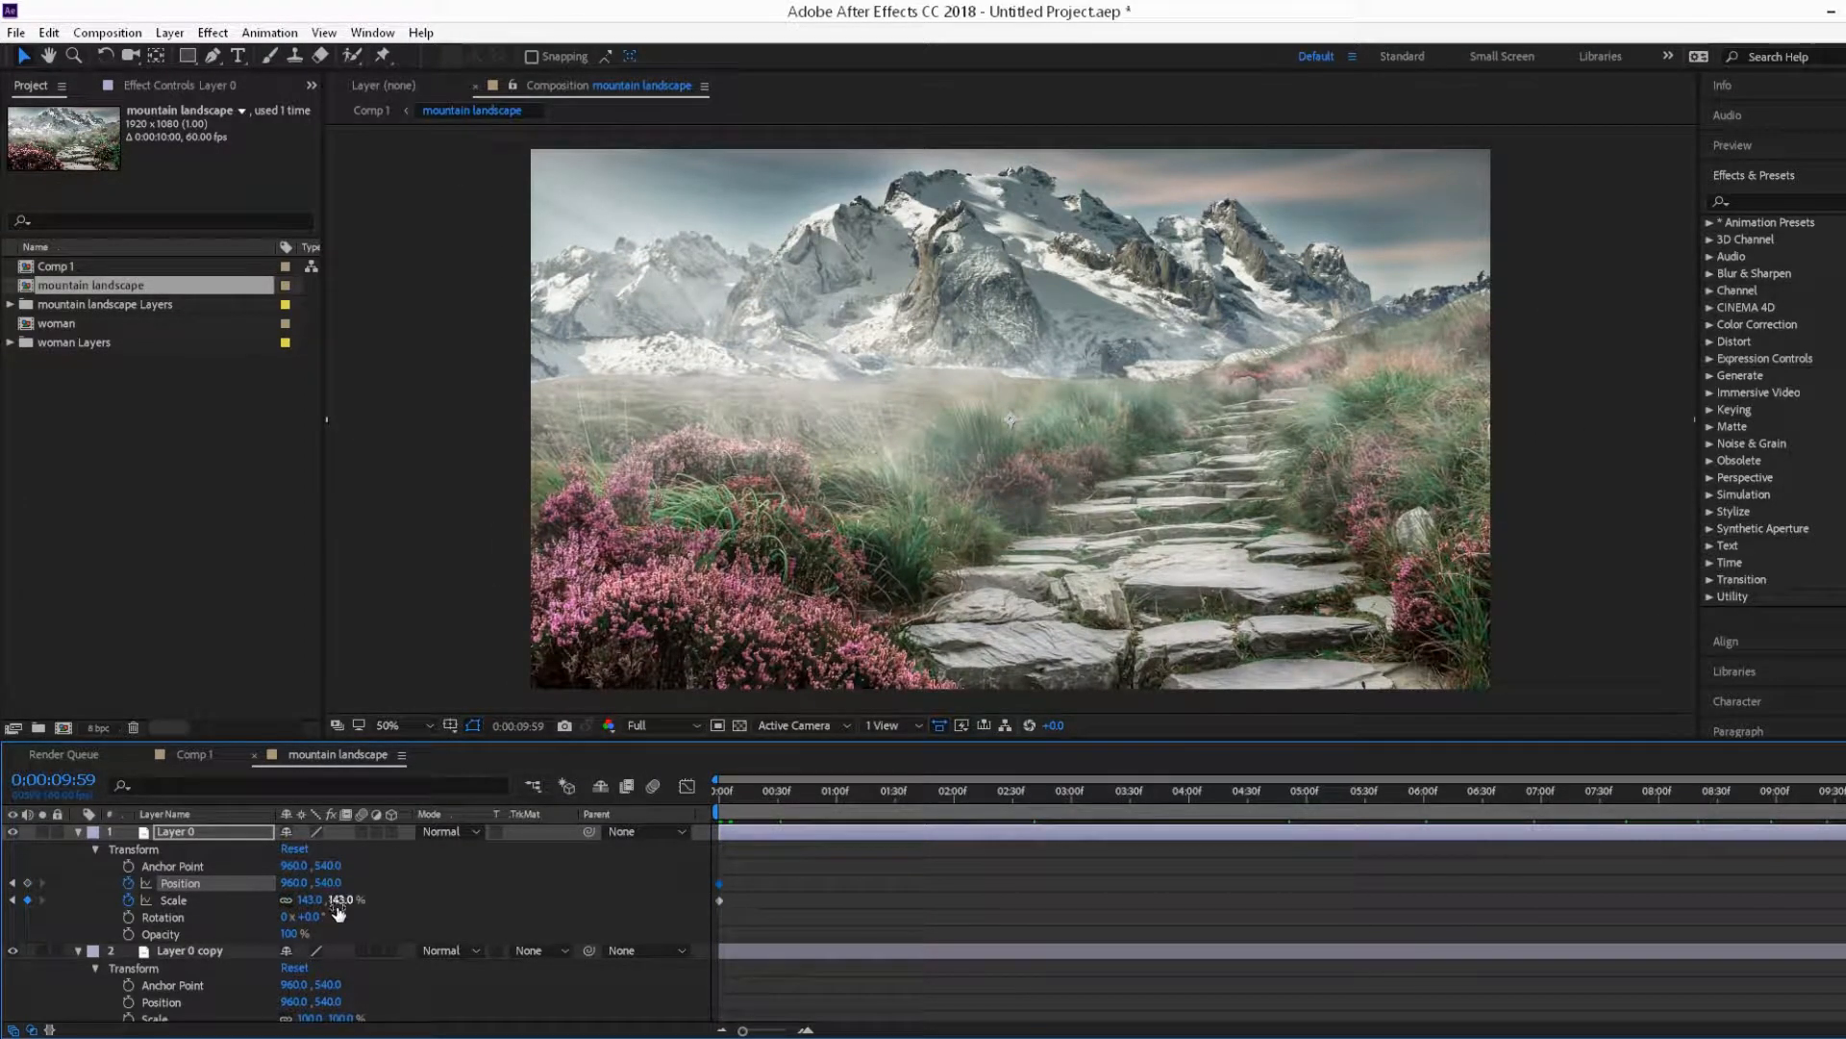
{"action": "left_click_drag", "start_coordinate": [328, 882], "coordinate": [451, 885]}
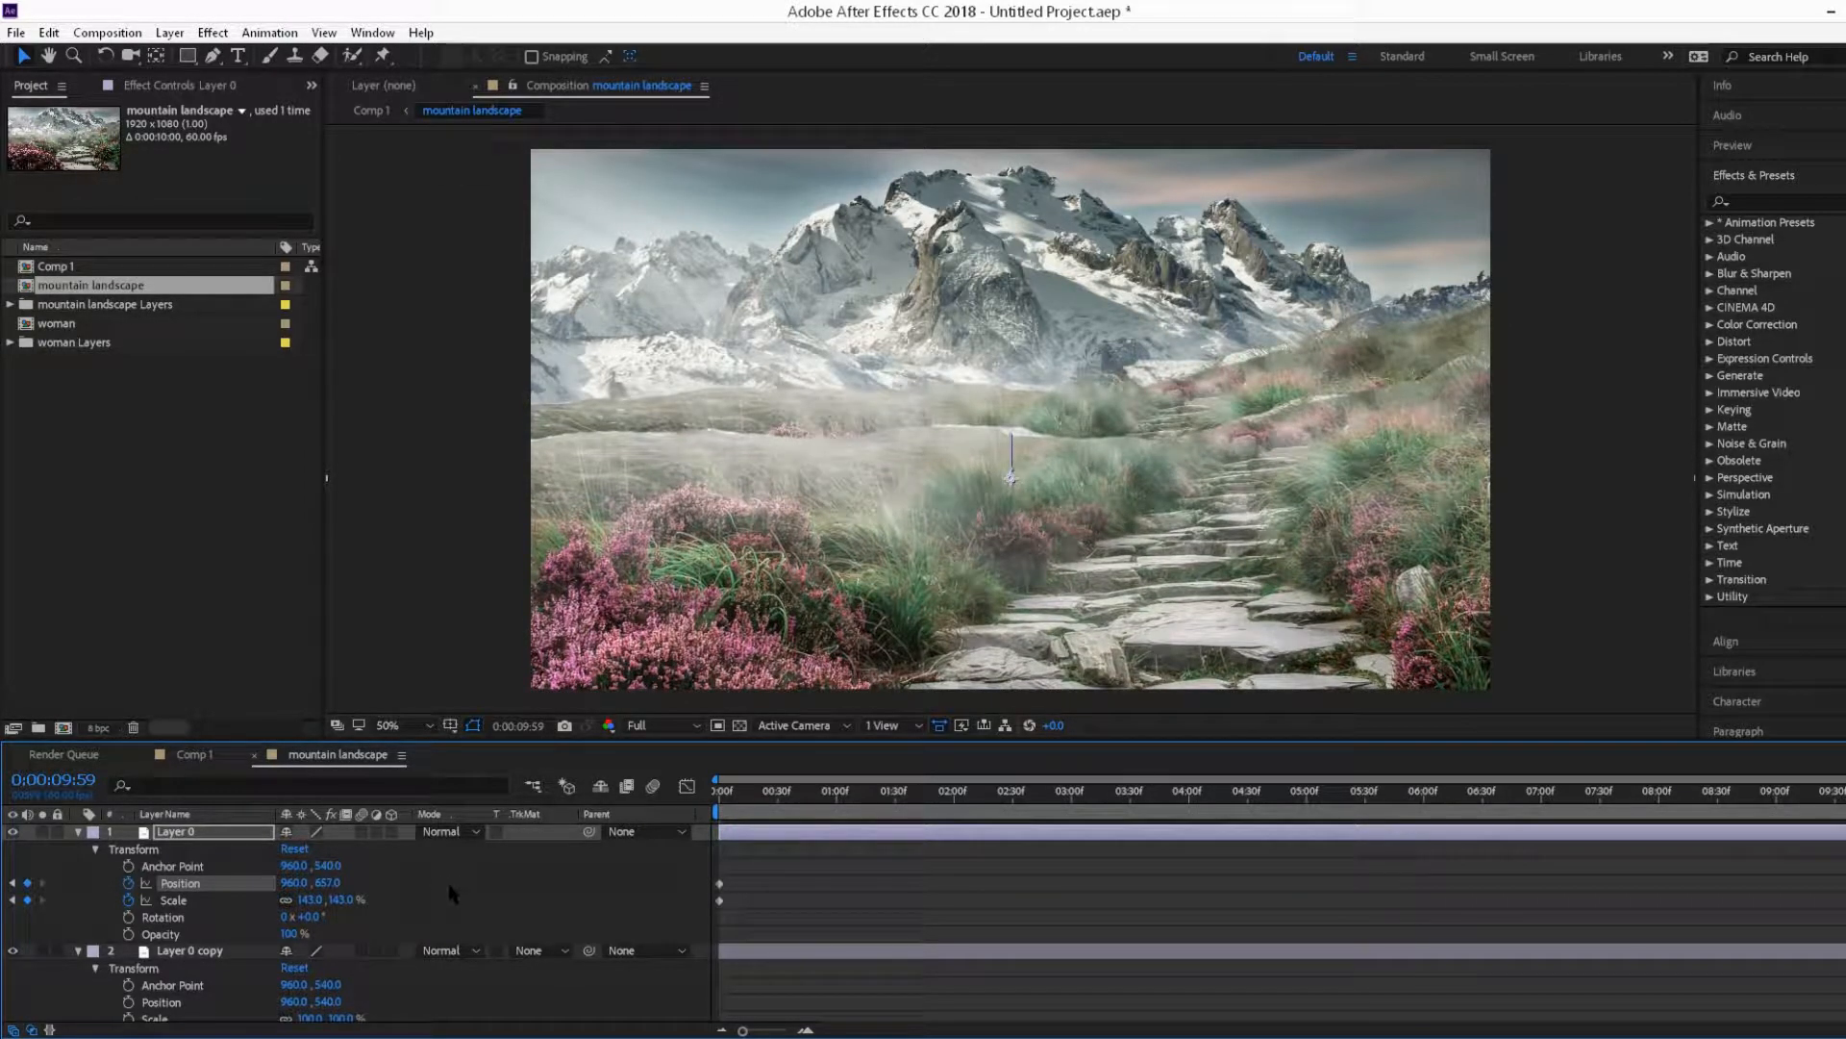
{"action": "left_click", "coordinate": [78, 832]}
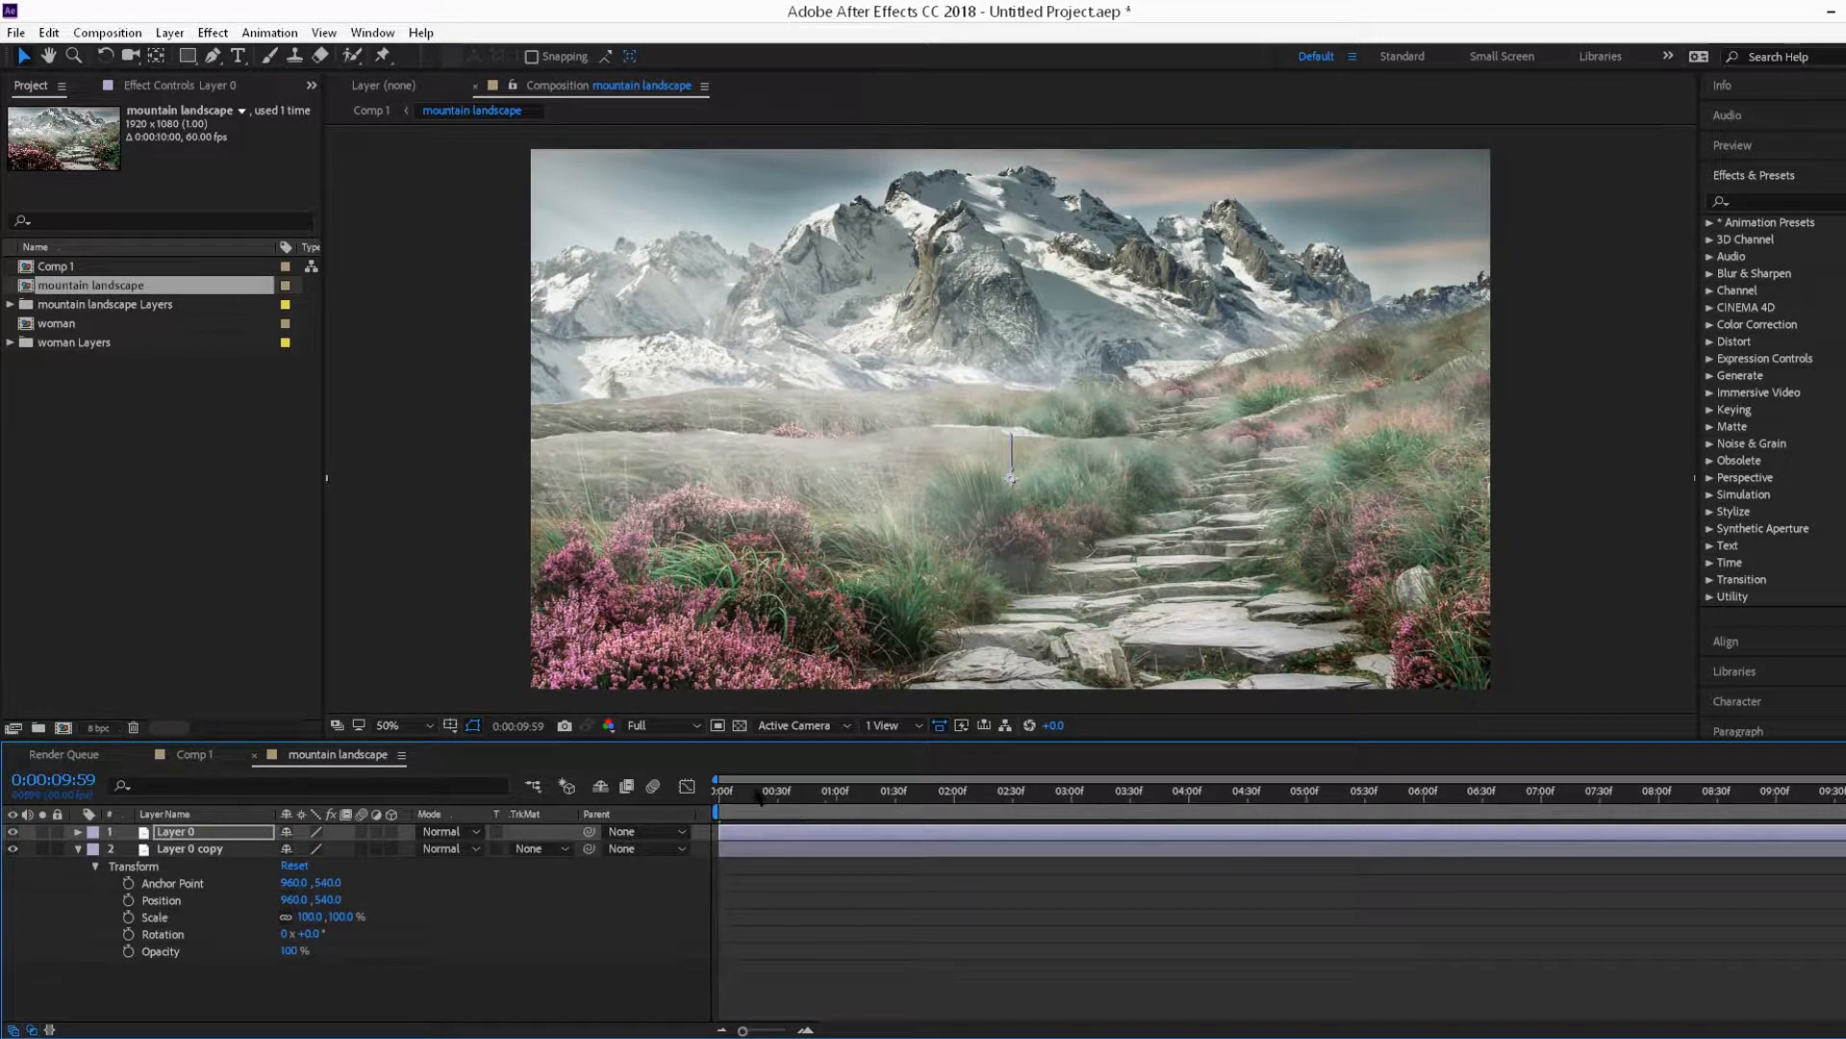
Step: Keyframe Layer 0 copy's position from 960, 540 at the start to 960, 660 at the end
{"action": "left_click_drag", "start_coordinate": [758, 794], "coordinate": [678, 777]}
{"action": "left_click", "coordinate": [128, 900]}
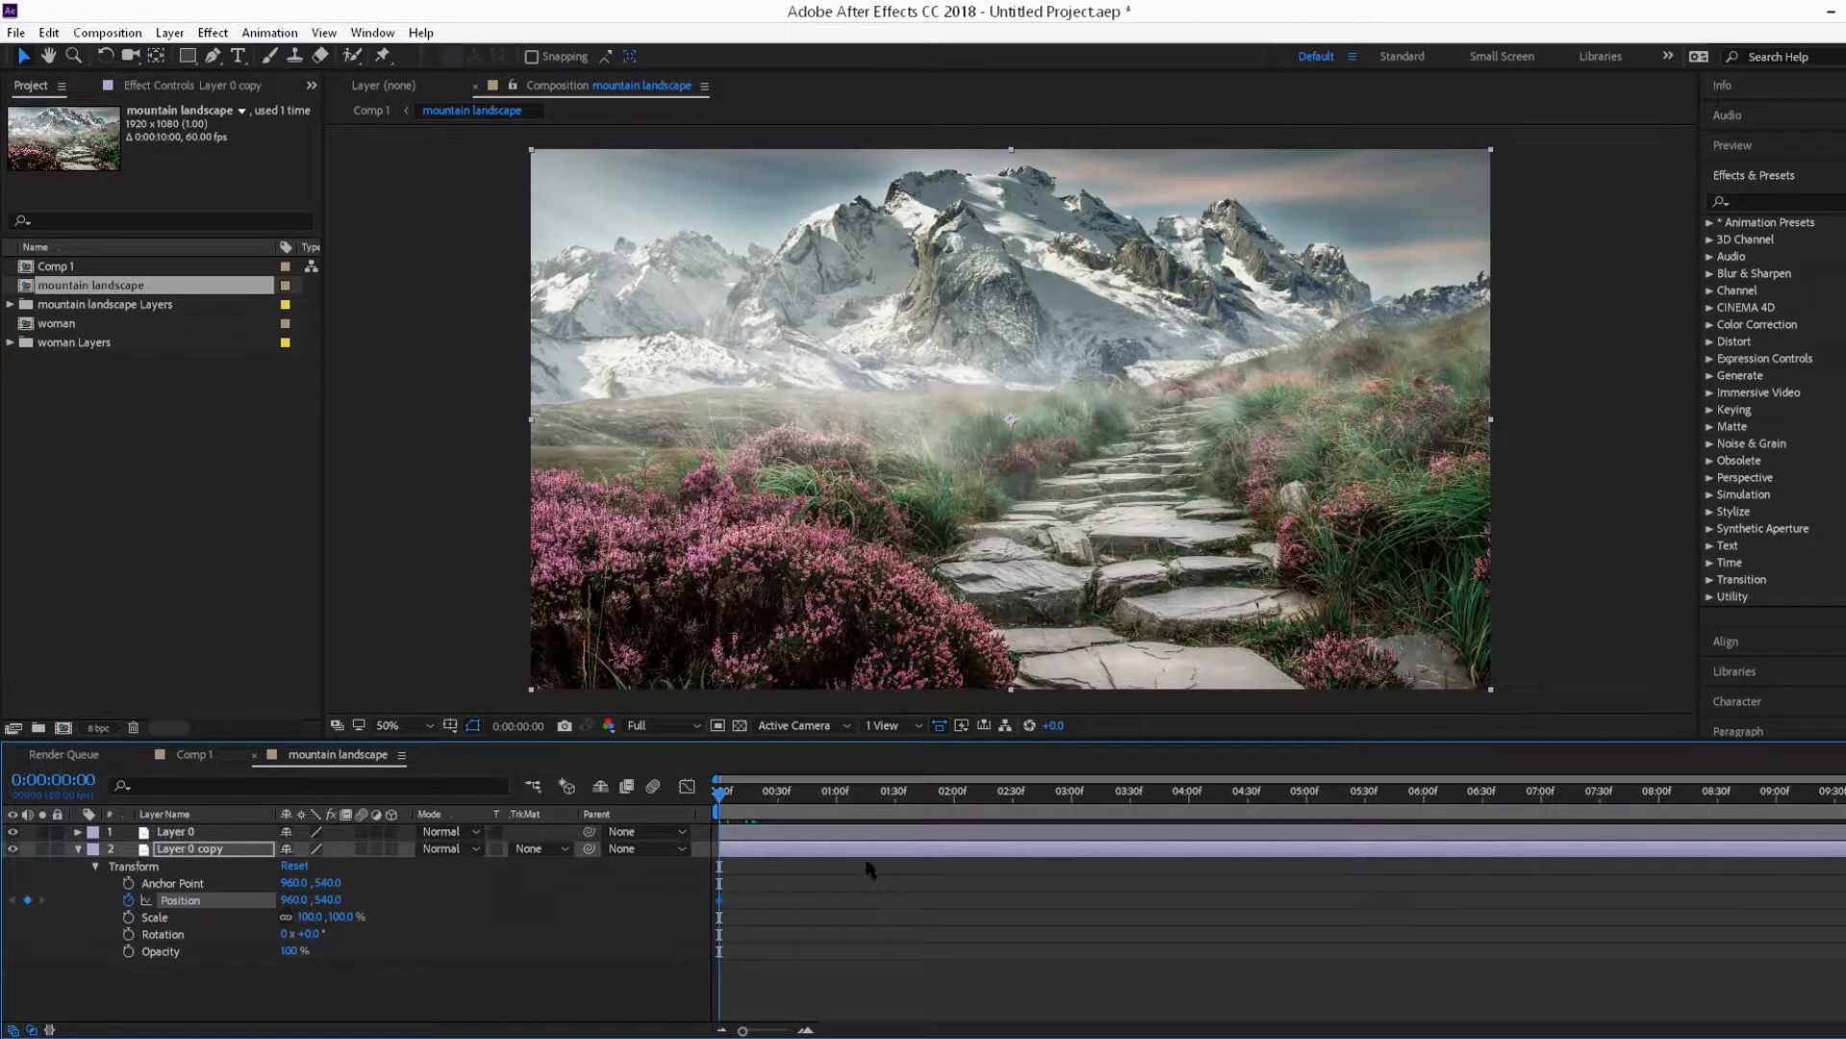
{"action": "key", "text": "End"}
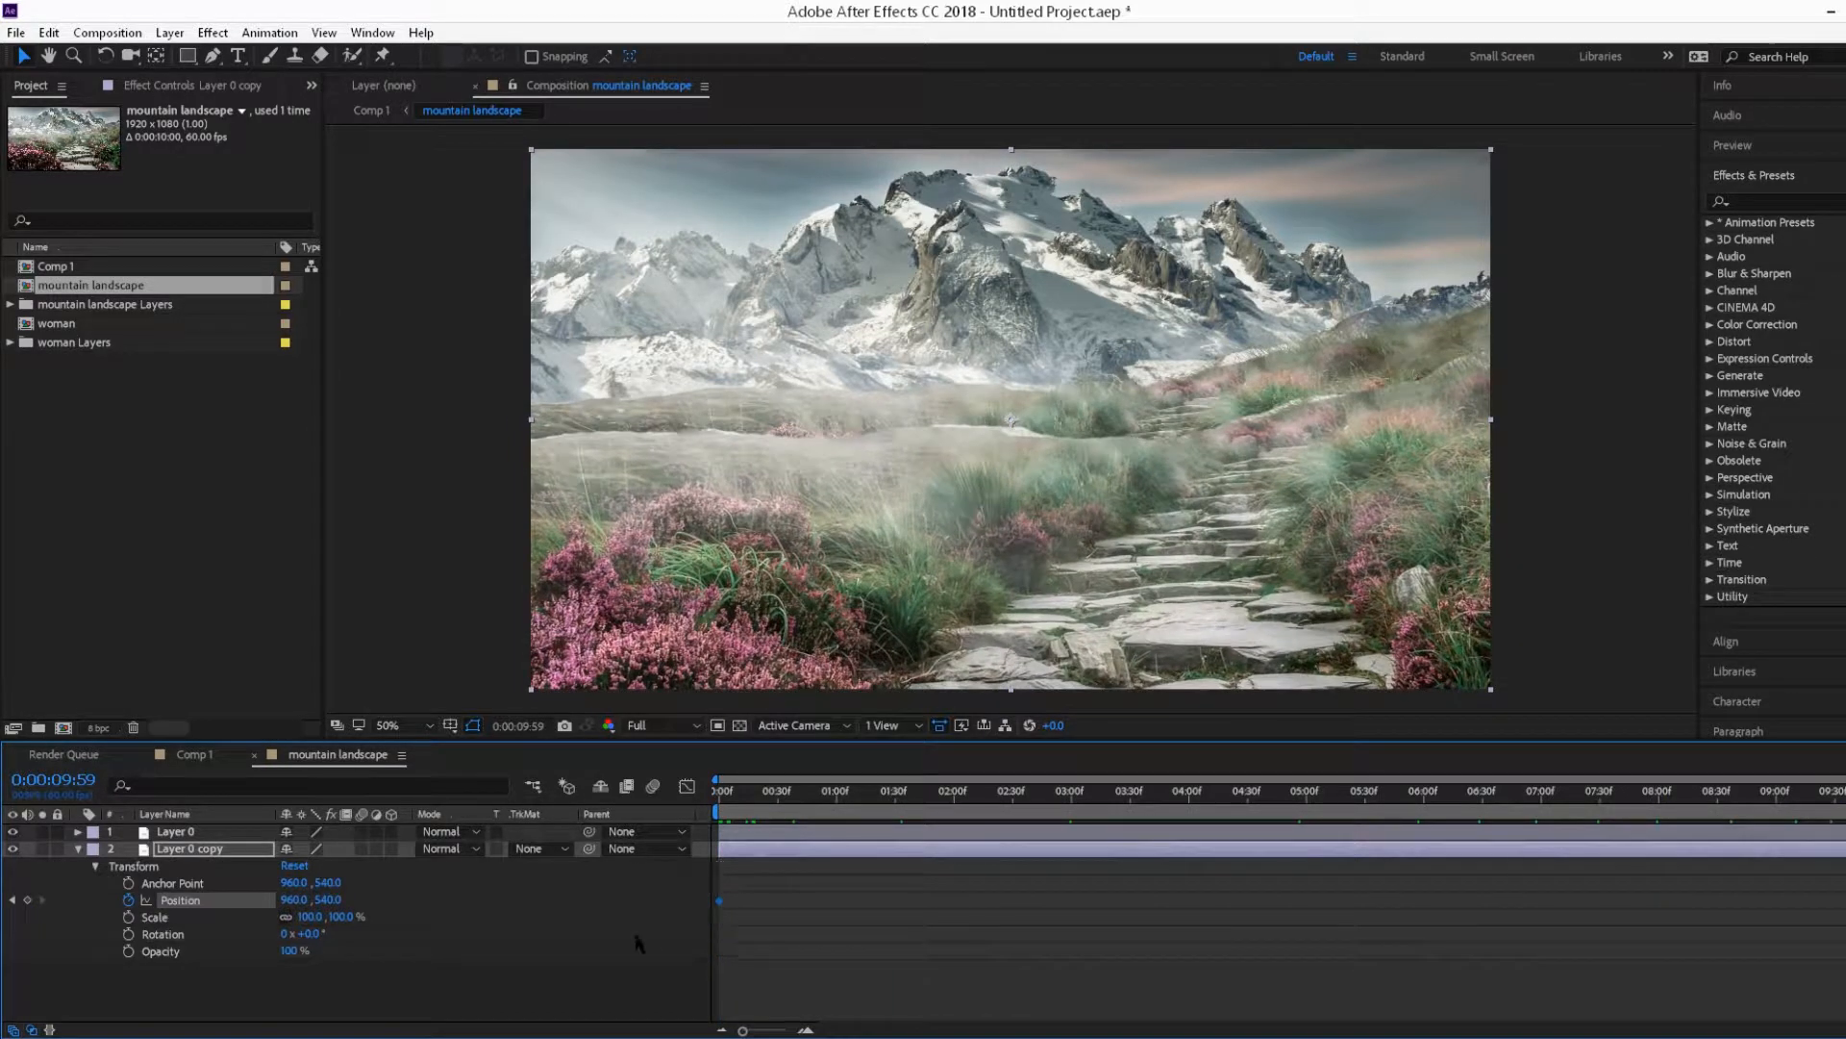
{"action": "left_click_drag", "start_coordinate": [324, 900], "coordinate": [444, 899]}
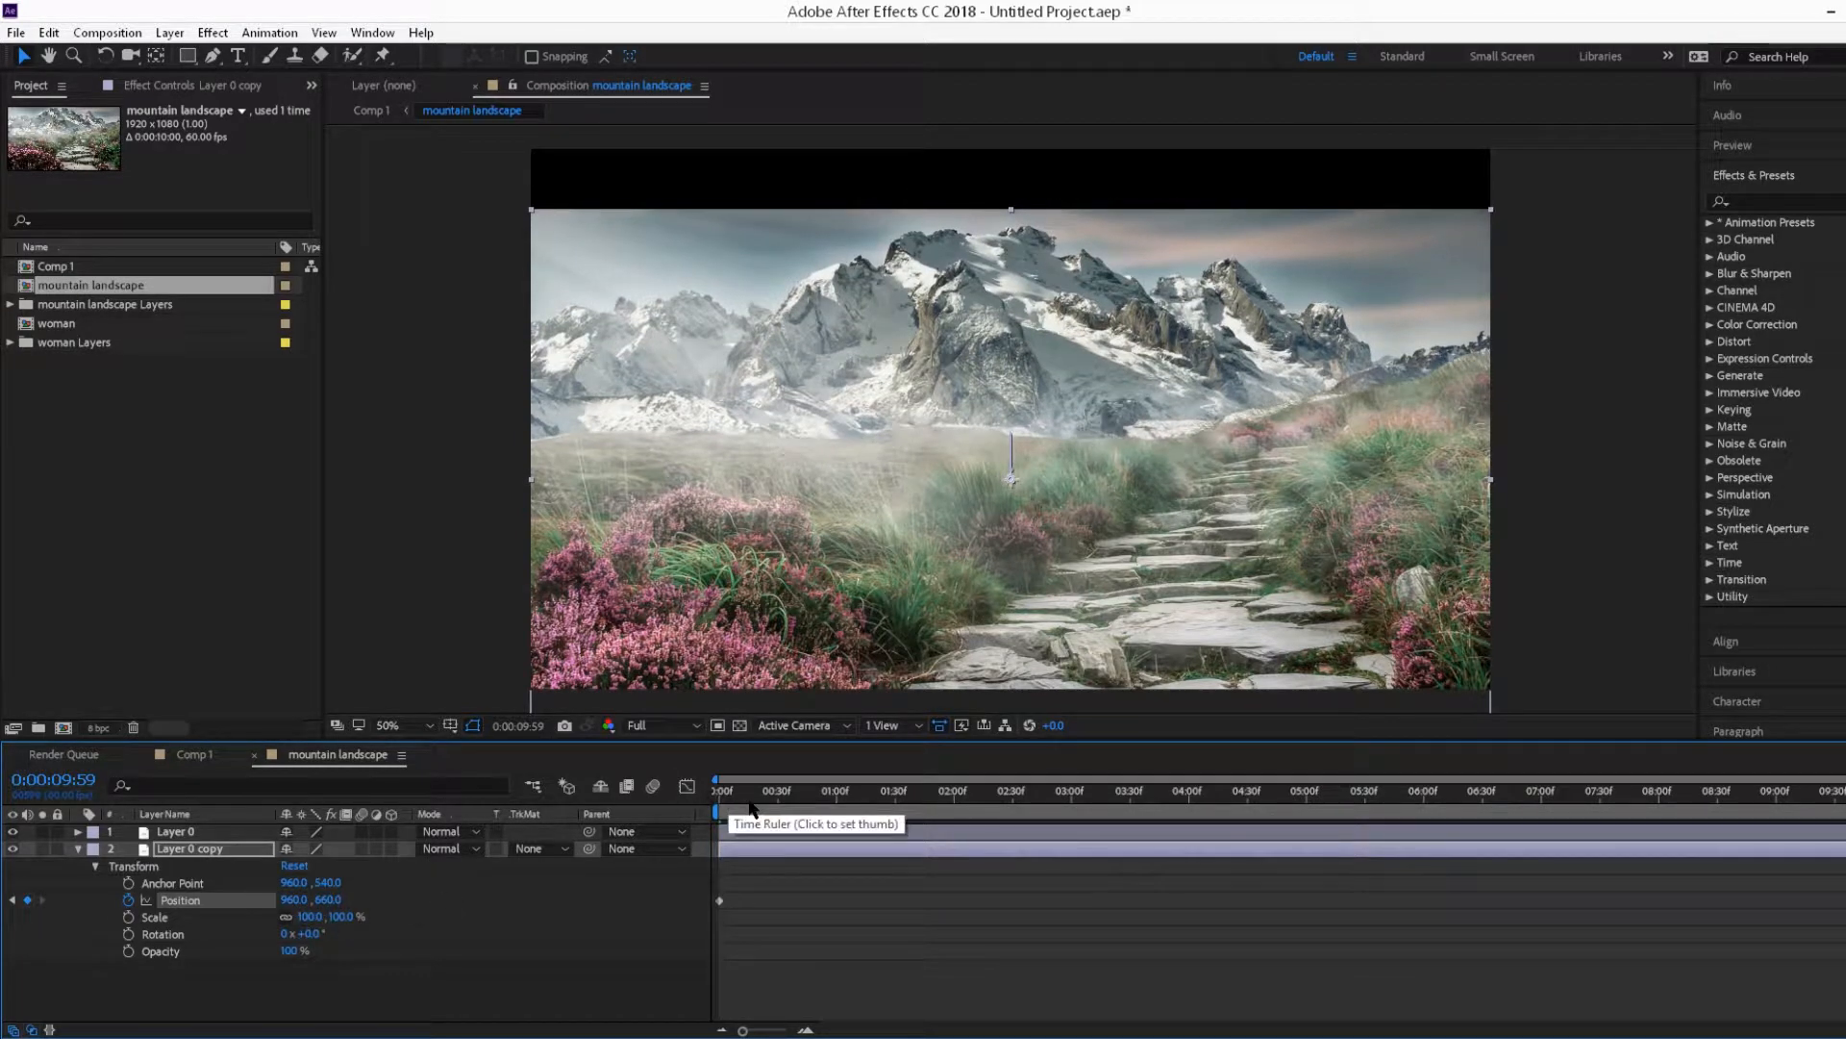
{"action": "left_click_drag", "start_coordinate": [736, 795], "coordinate": [683, 791]}
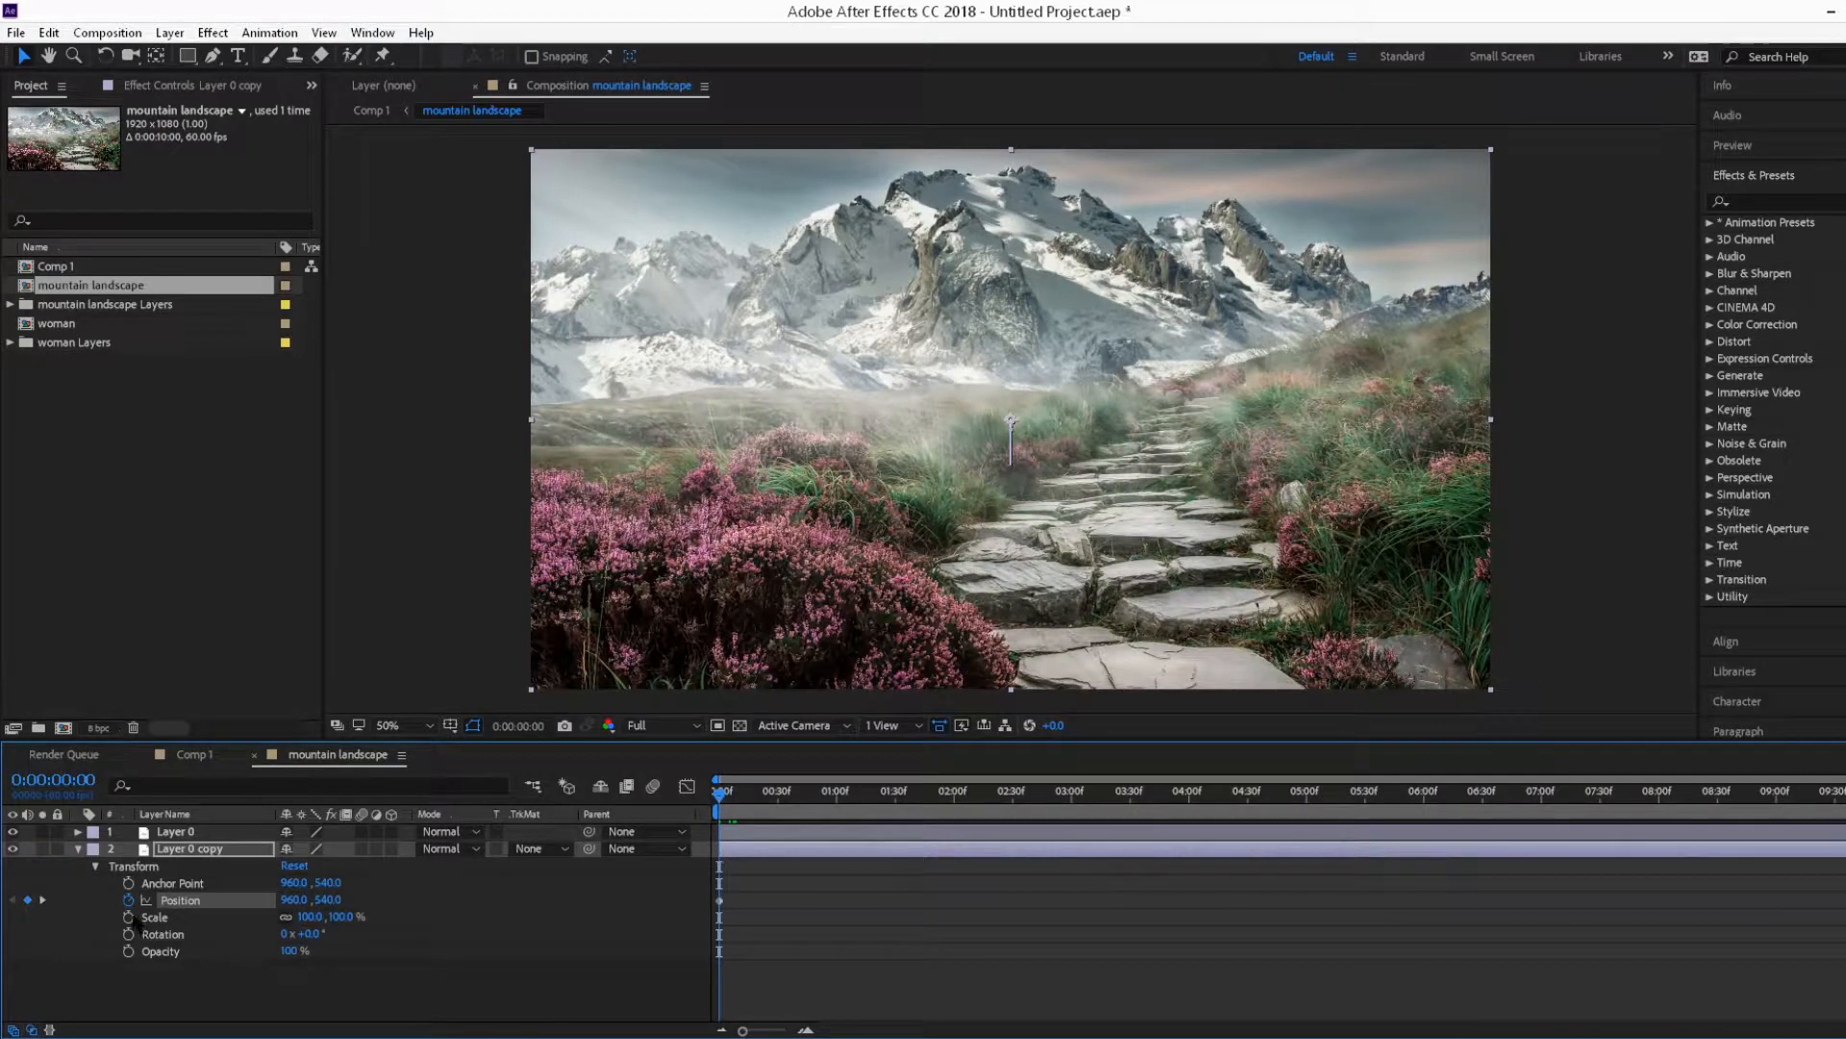
Step: Keyframe Layer 0 copy's scale from 100% at the start to 166% at the end, then return to the start
{"action": "left_click", "coordinate": [128, 916]}
{"action": "left_click_drag", "start_coordinate": [719, 790], "coordinate": [1844, 795]}
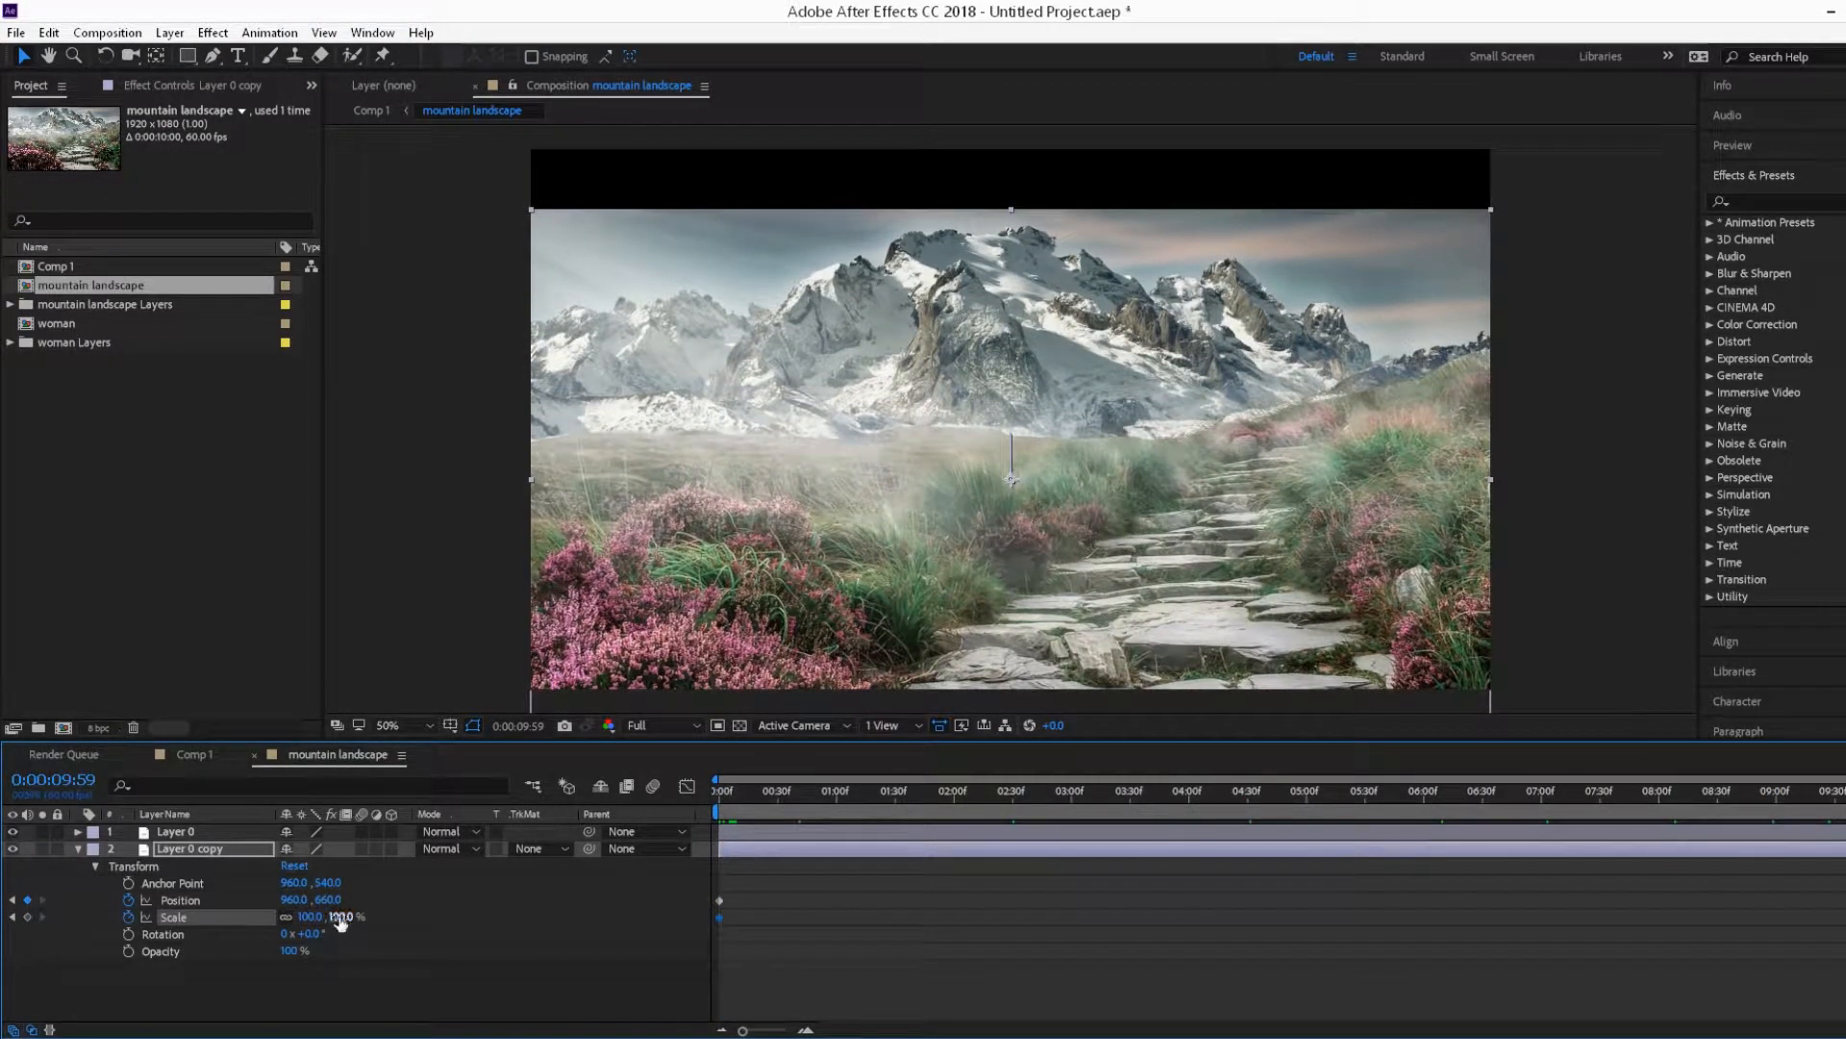
{"action": "left_click_drag", "start_coordinate": [339, 918], "coordinate": [405, 916]}
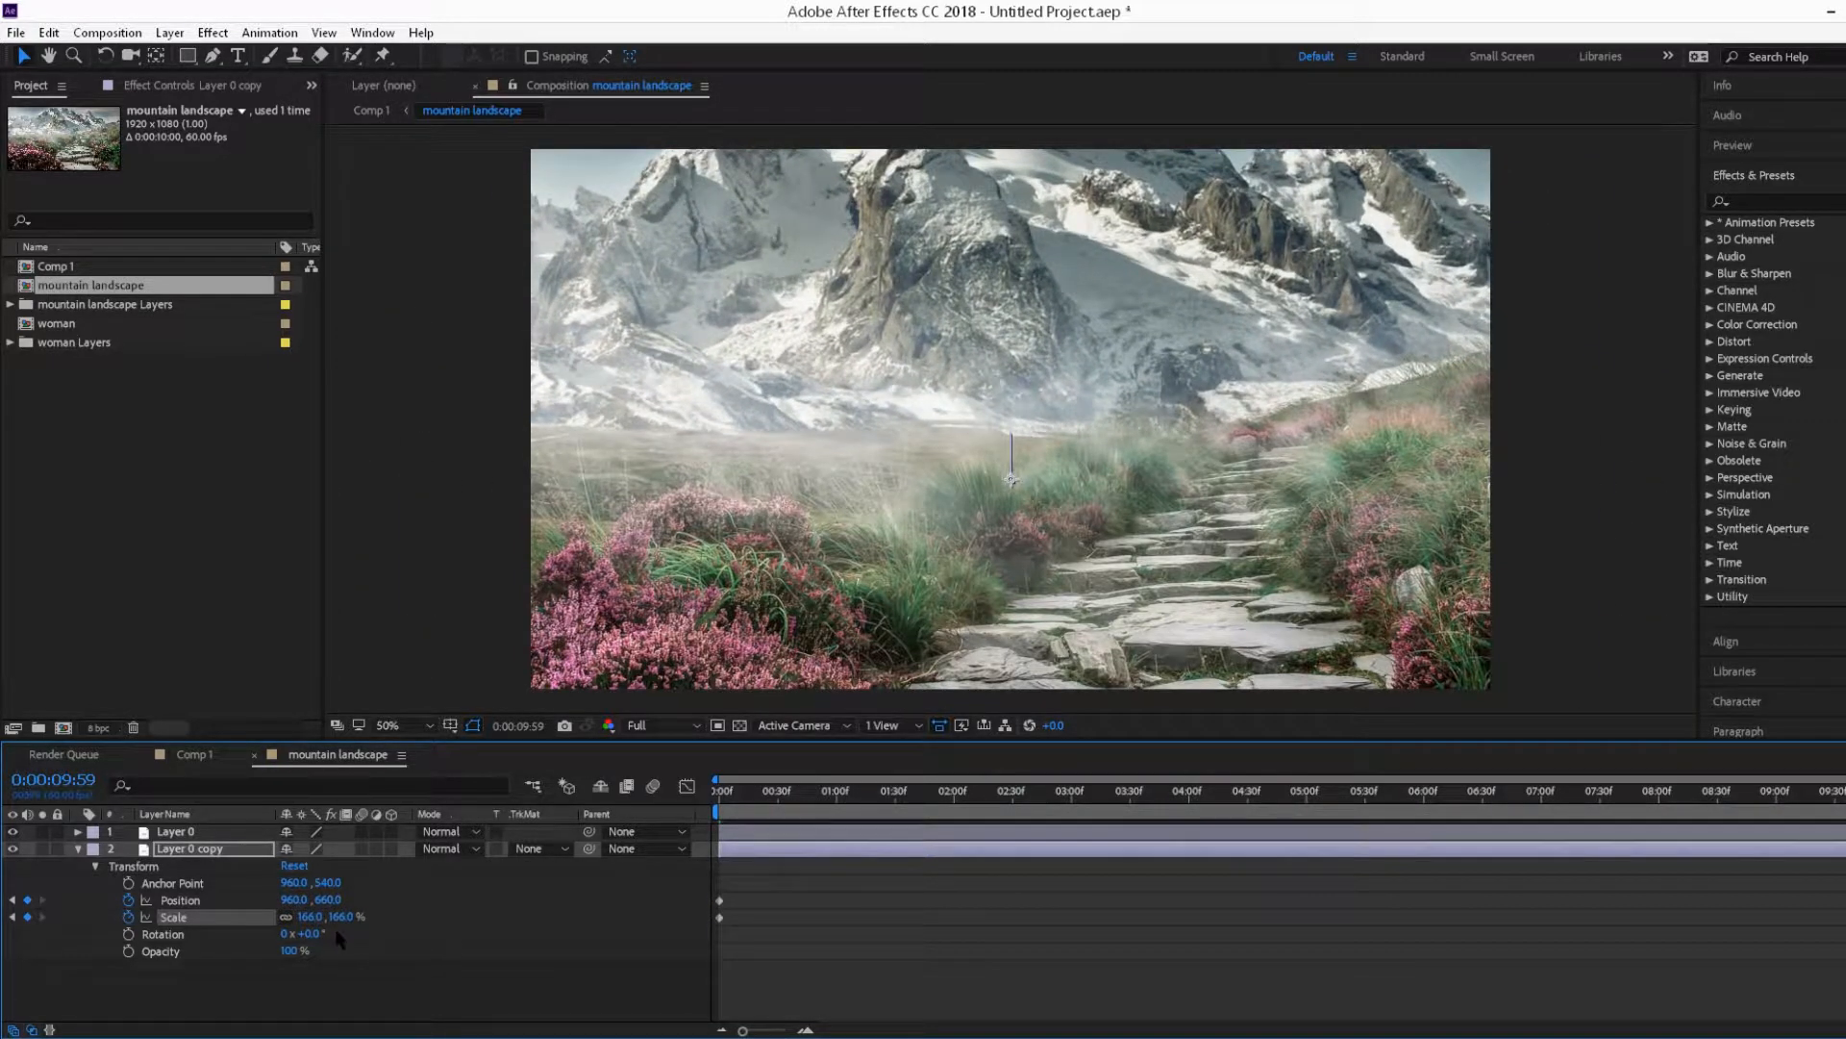
{"action": "left_click", "coordinate": [341, 980]}
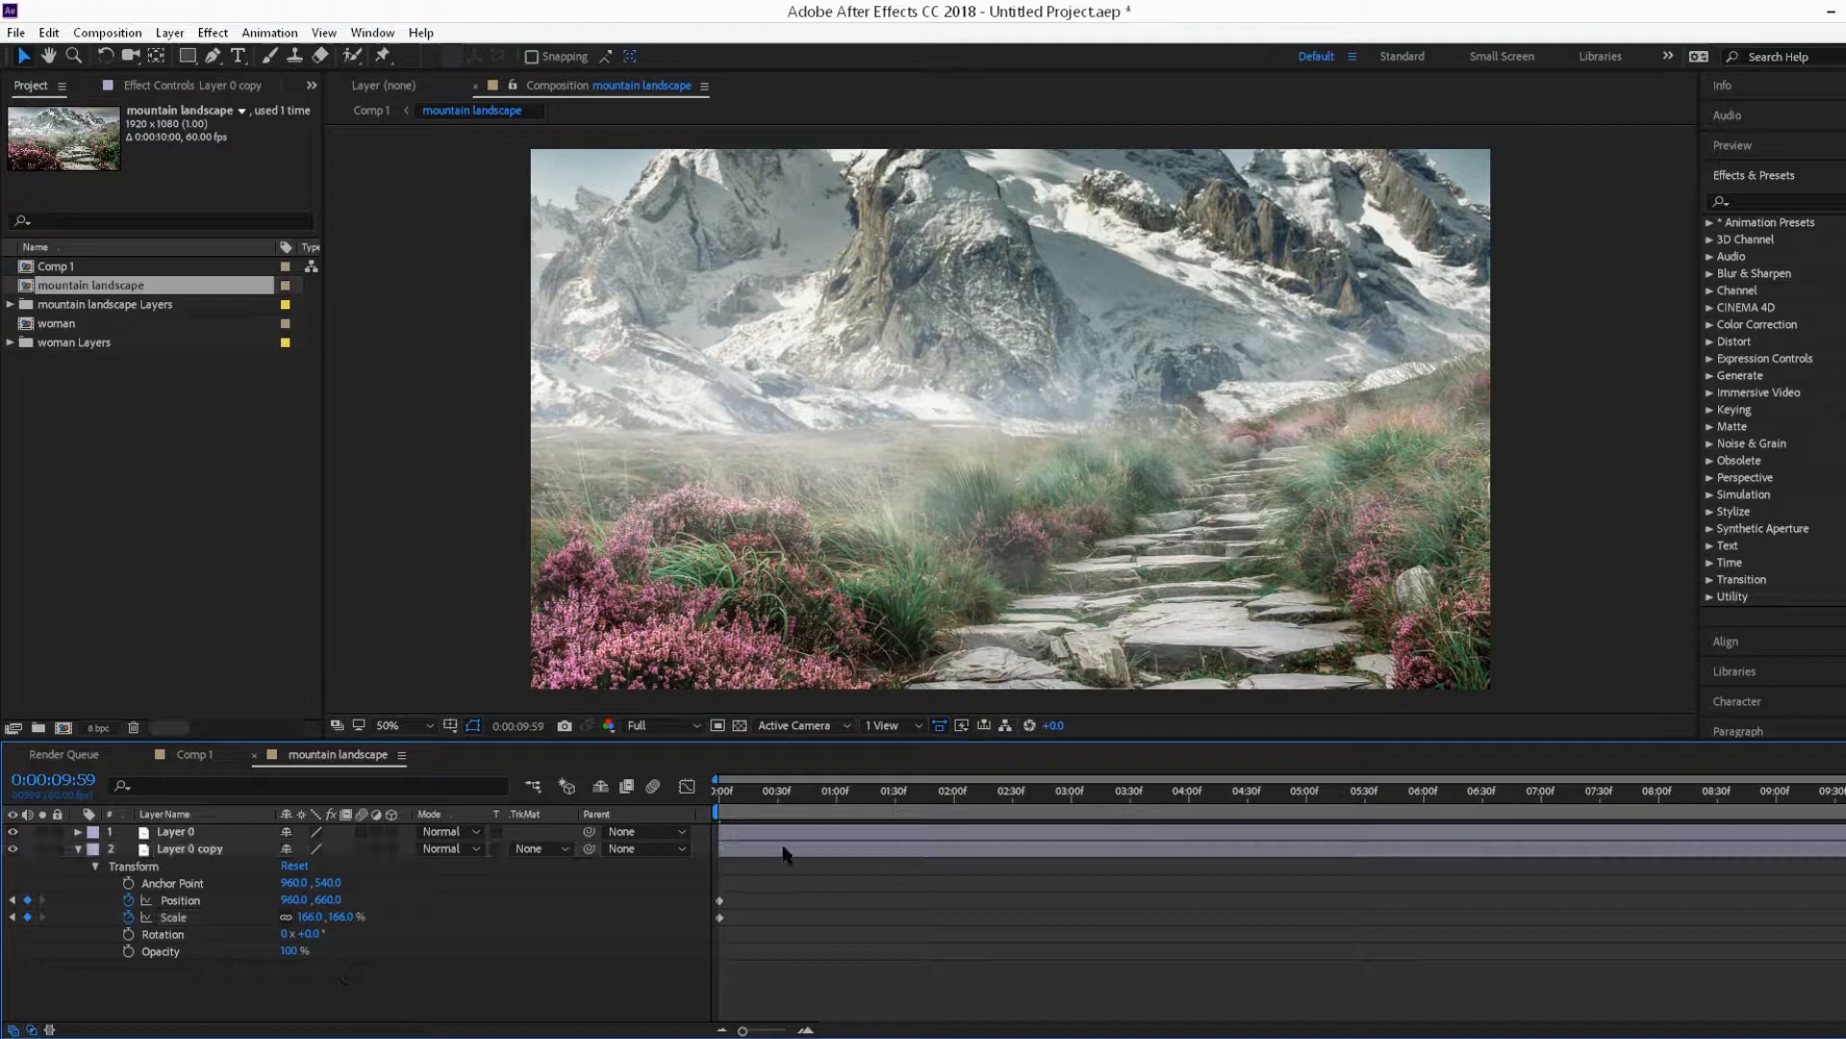
{"action": "left_click", "coordinate": [718, 792]}
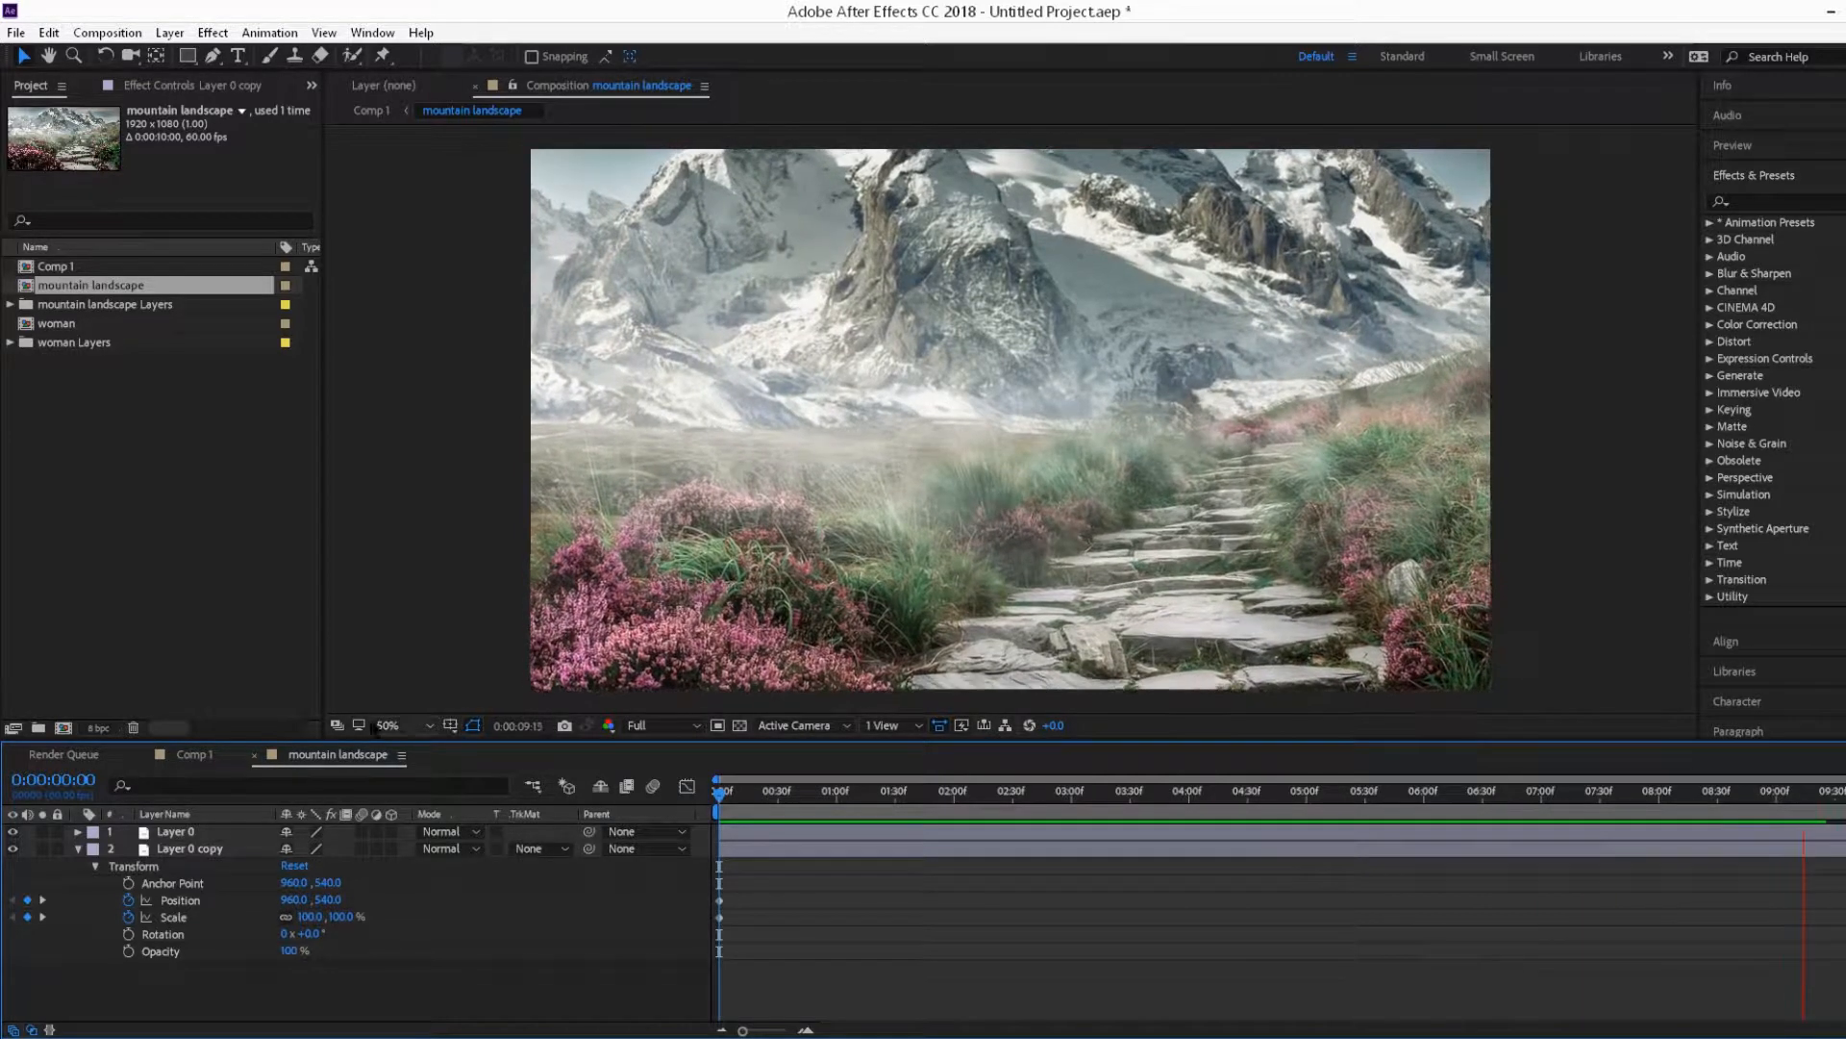
Step: Return to Comp 1 and add the woman composition above the mountain landscape layer
{"action": "left_click", "coordinate": [195, 755]}
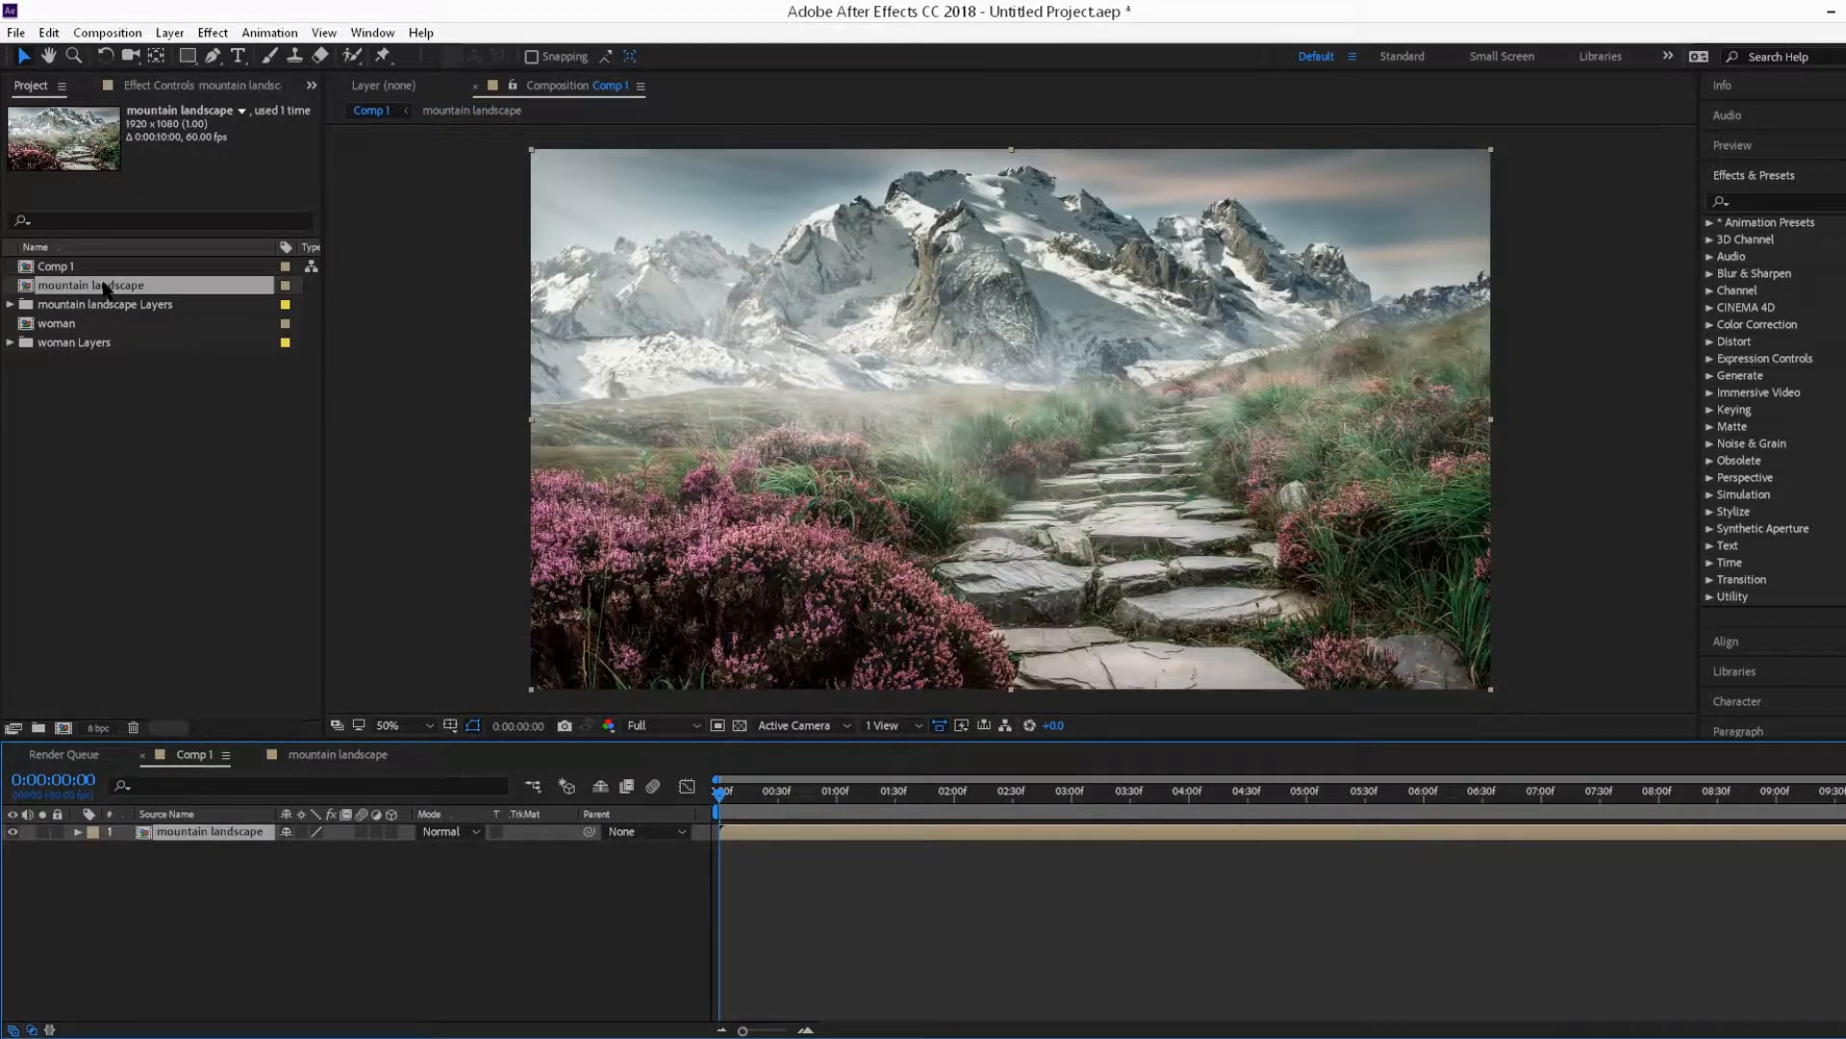
{"action": "left_click_drag", "start_coordinate": [58, 325], "coordinate": [189, 829]}
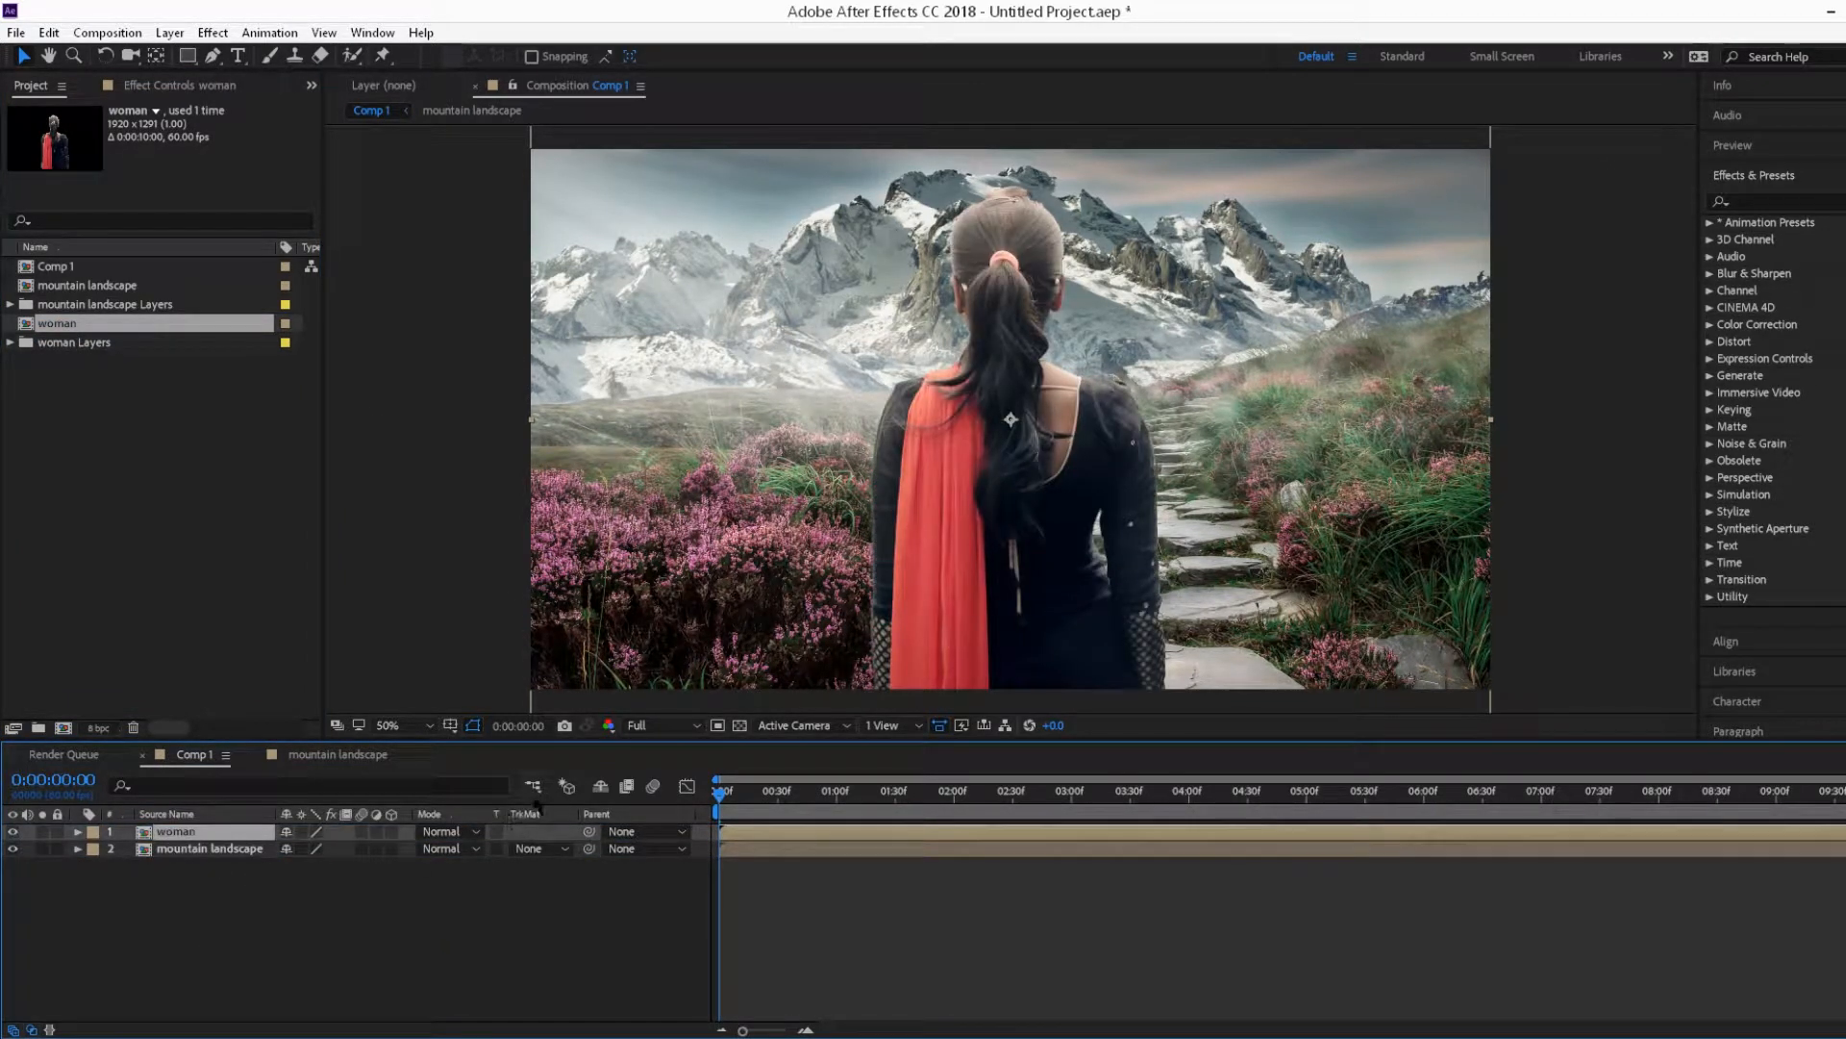
Step: Keyframe the woman layer's position from 955, 540 at the start to 955, 726 at the end
{"action": "left_click", "coordinate": [78, 832]}
{"action": "left_click", "coordinate": [96, 850]}
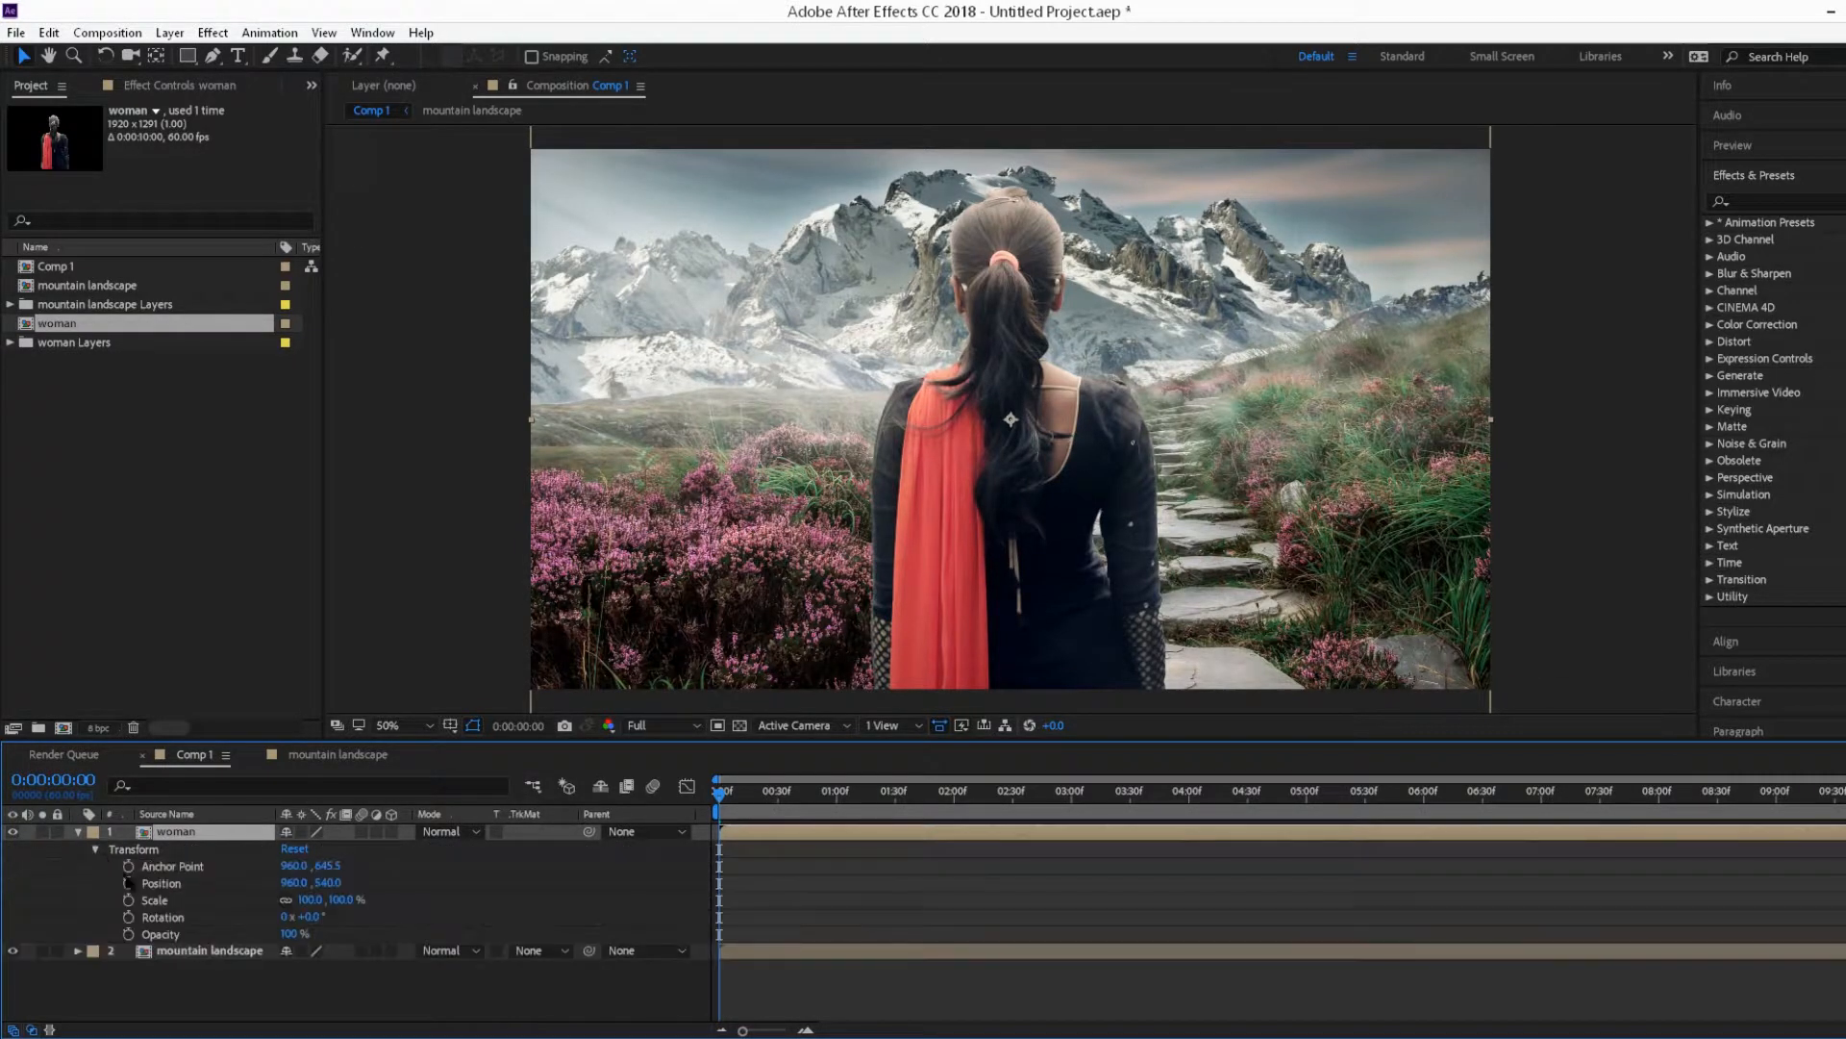
{"action": "left_click", "coordinate": [128, 882]}
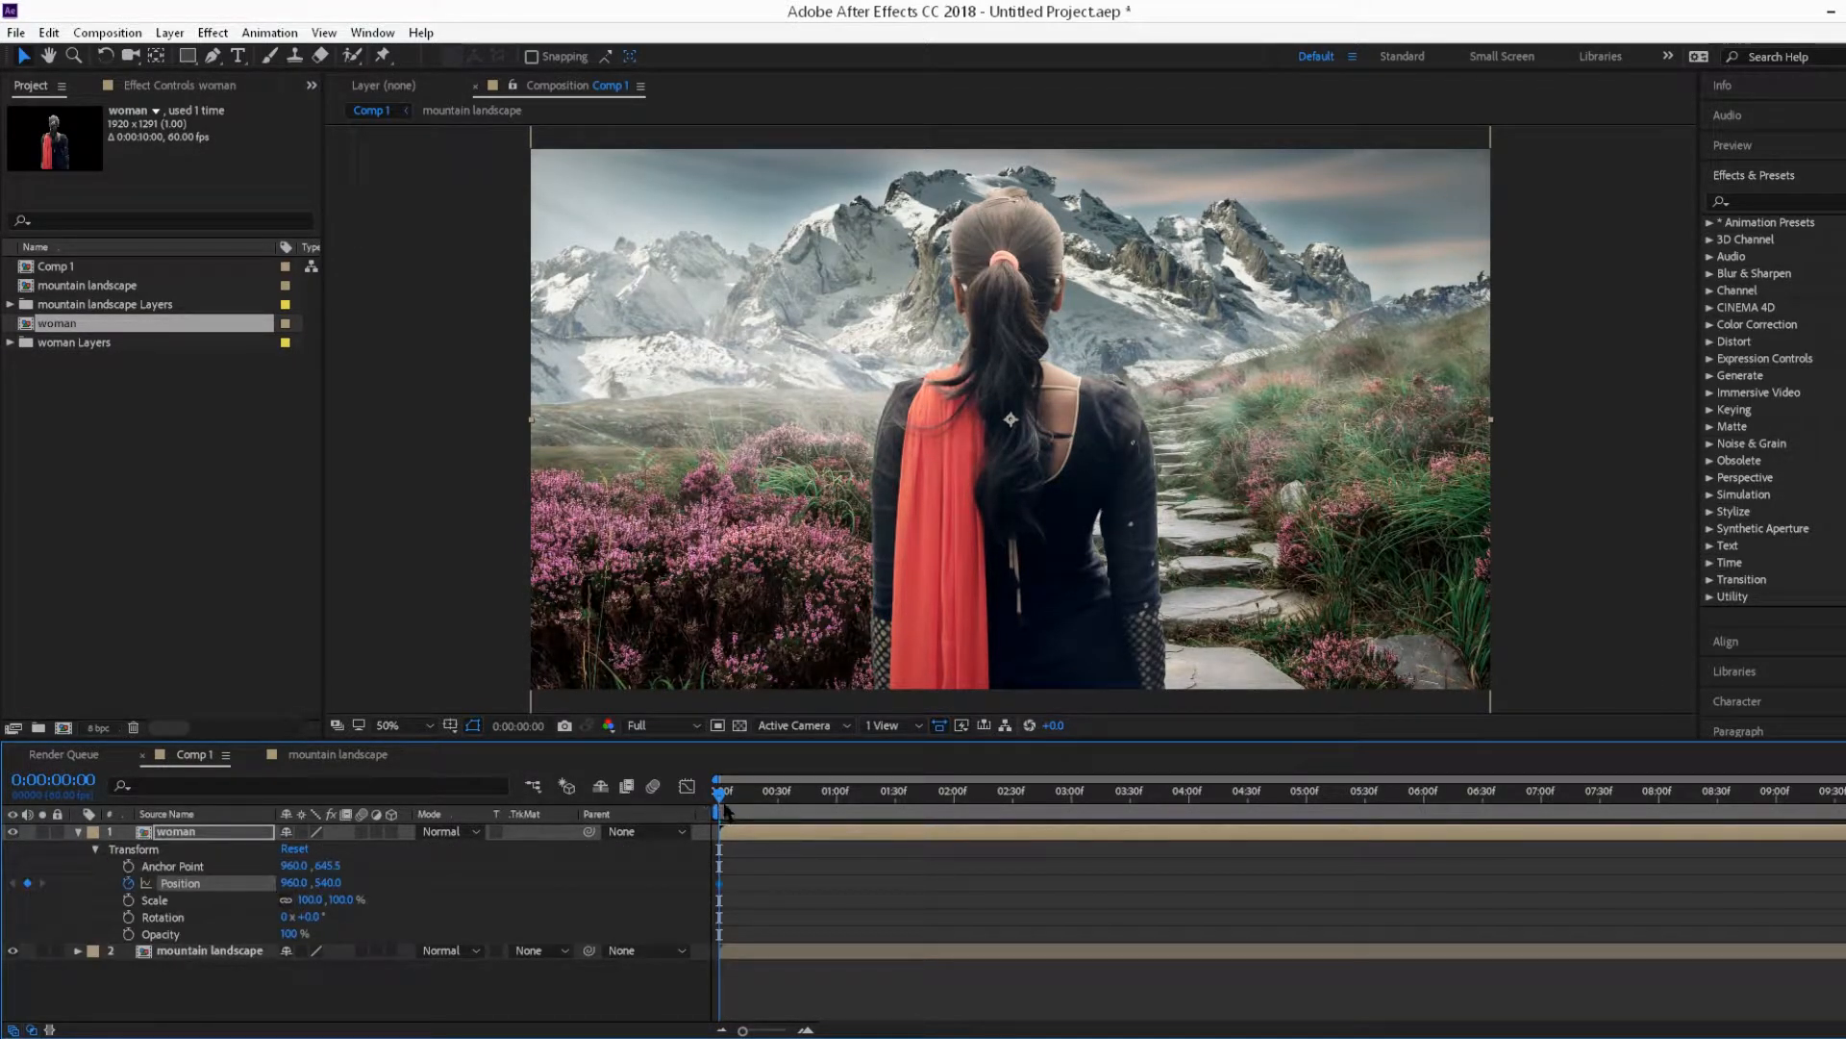
{"action": "left_click_drag", "start_coordinate": [721, 797], "coordinate": [1844, 798]}
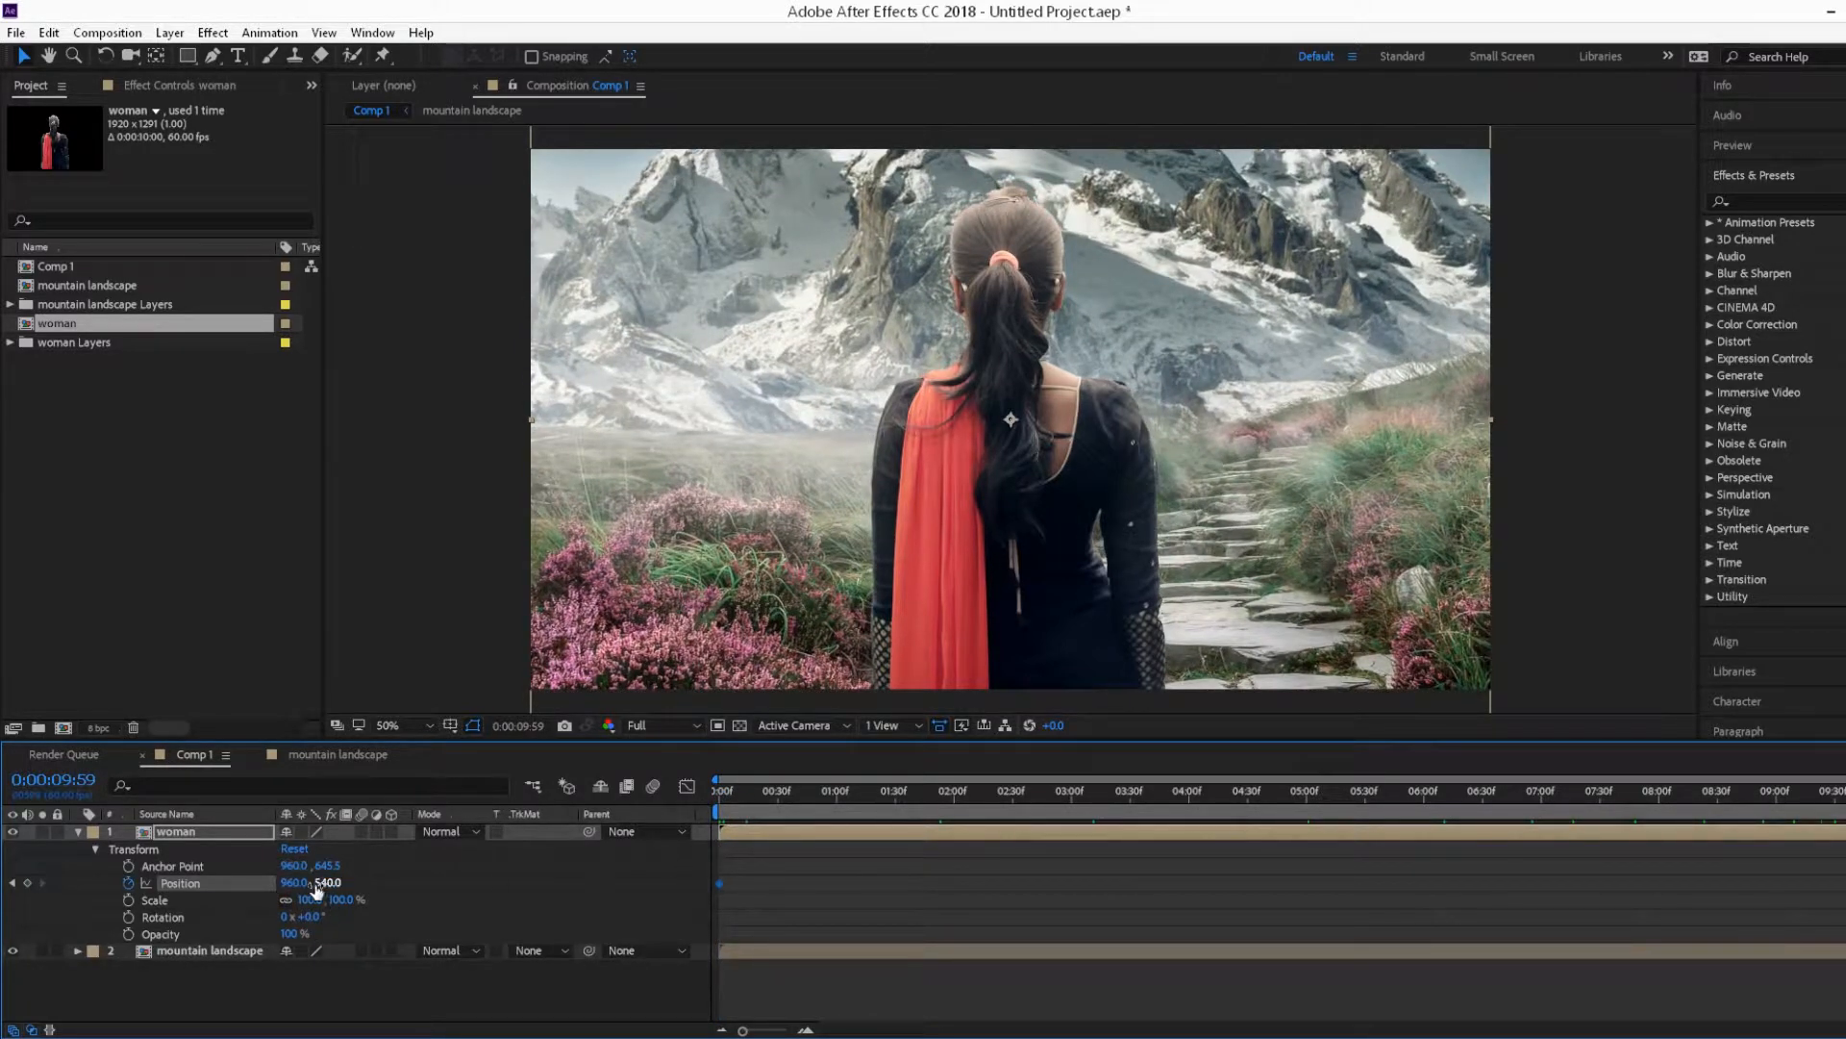
{"action": "left_click_drag", "start_coordinate": [744, 791], "coordinate": [672, 794]}
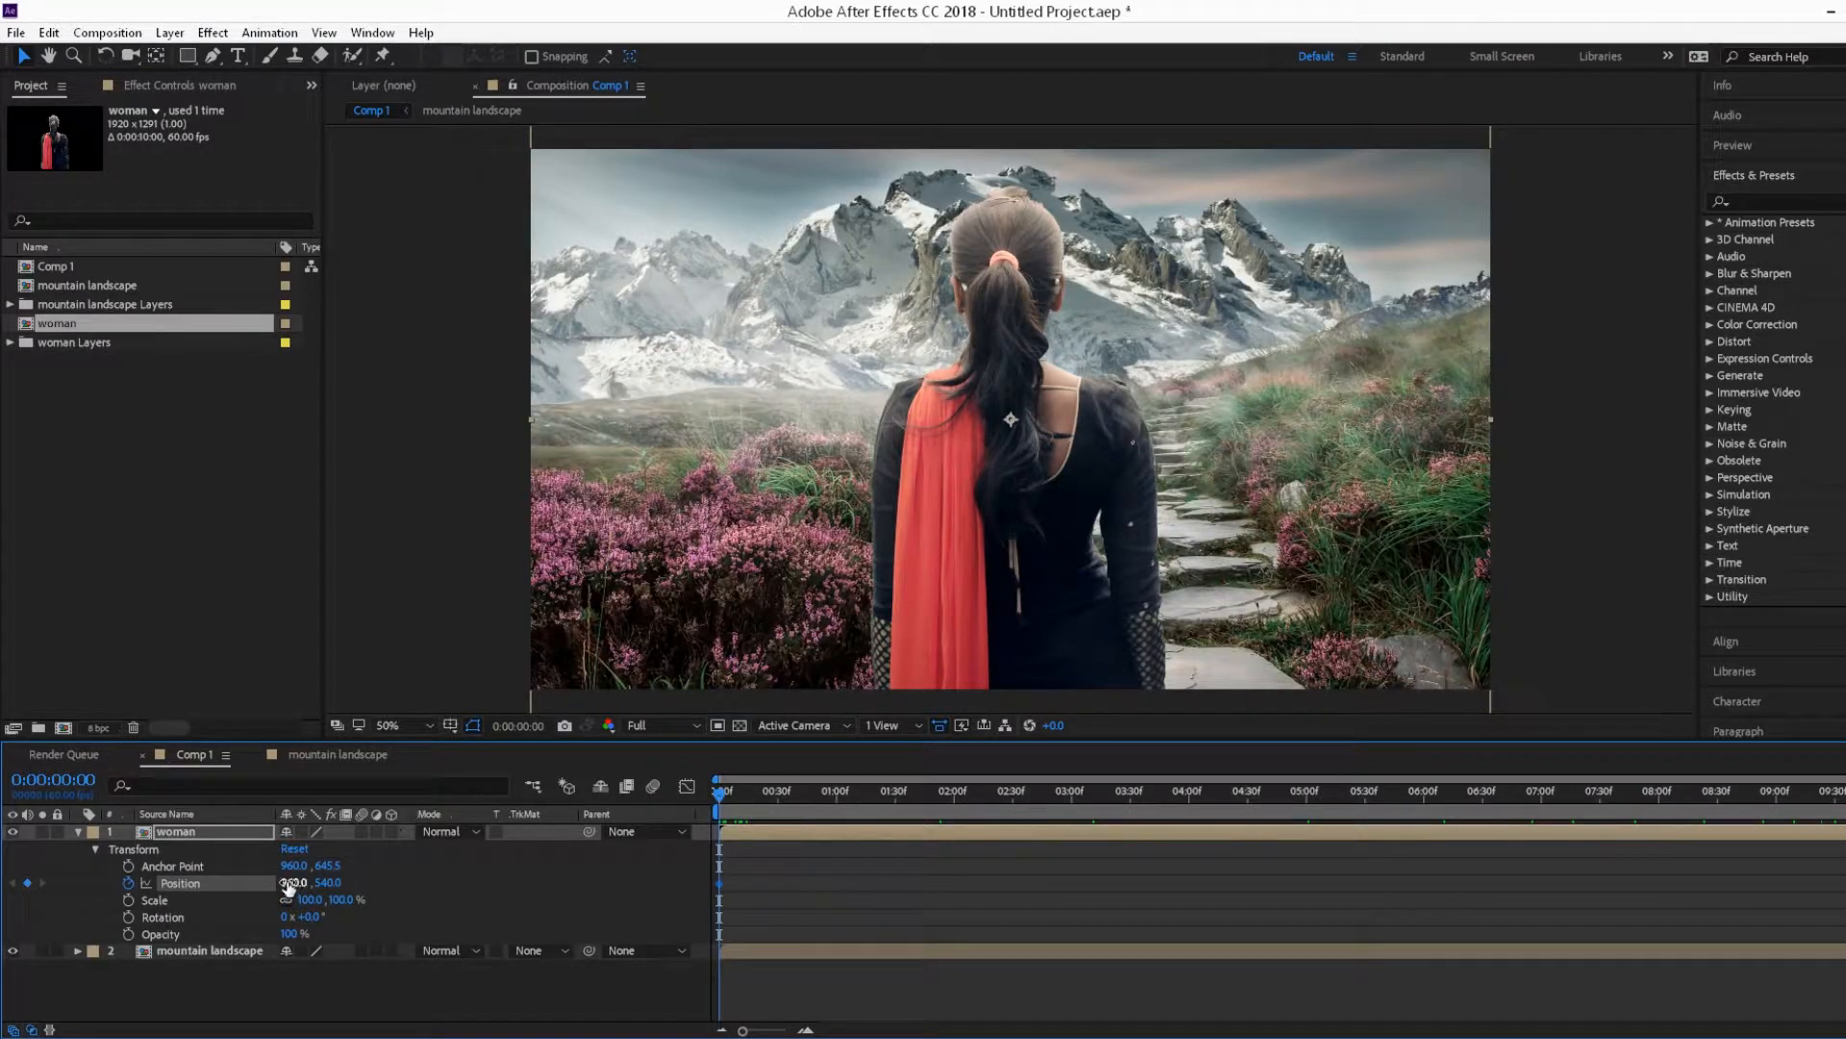
{"action": "mouse_move", "coordinate": [293, 882]}
{"action": "left_mouse_down"}
{"action": "mouse_move", "coordinate": [462, 900]}
{"action": "mouse_move", "coordinate": [221, 900]}
{"action": "mouse_move", "coordinate": [299, 901]}
{"action": "left_mouse_up"}
{"action": "key", "text": "End"}
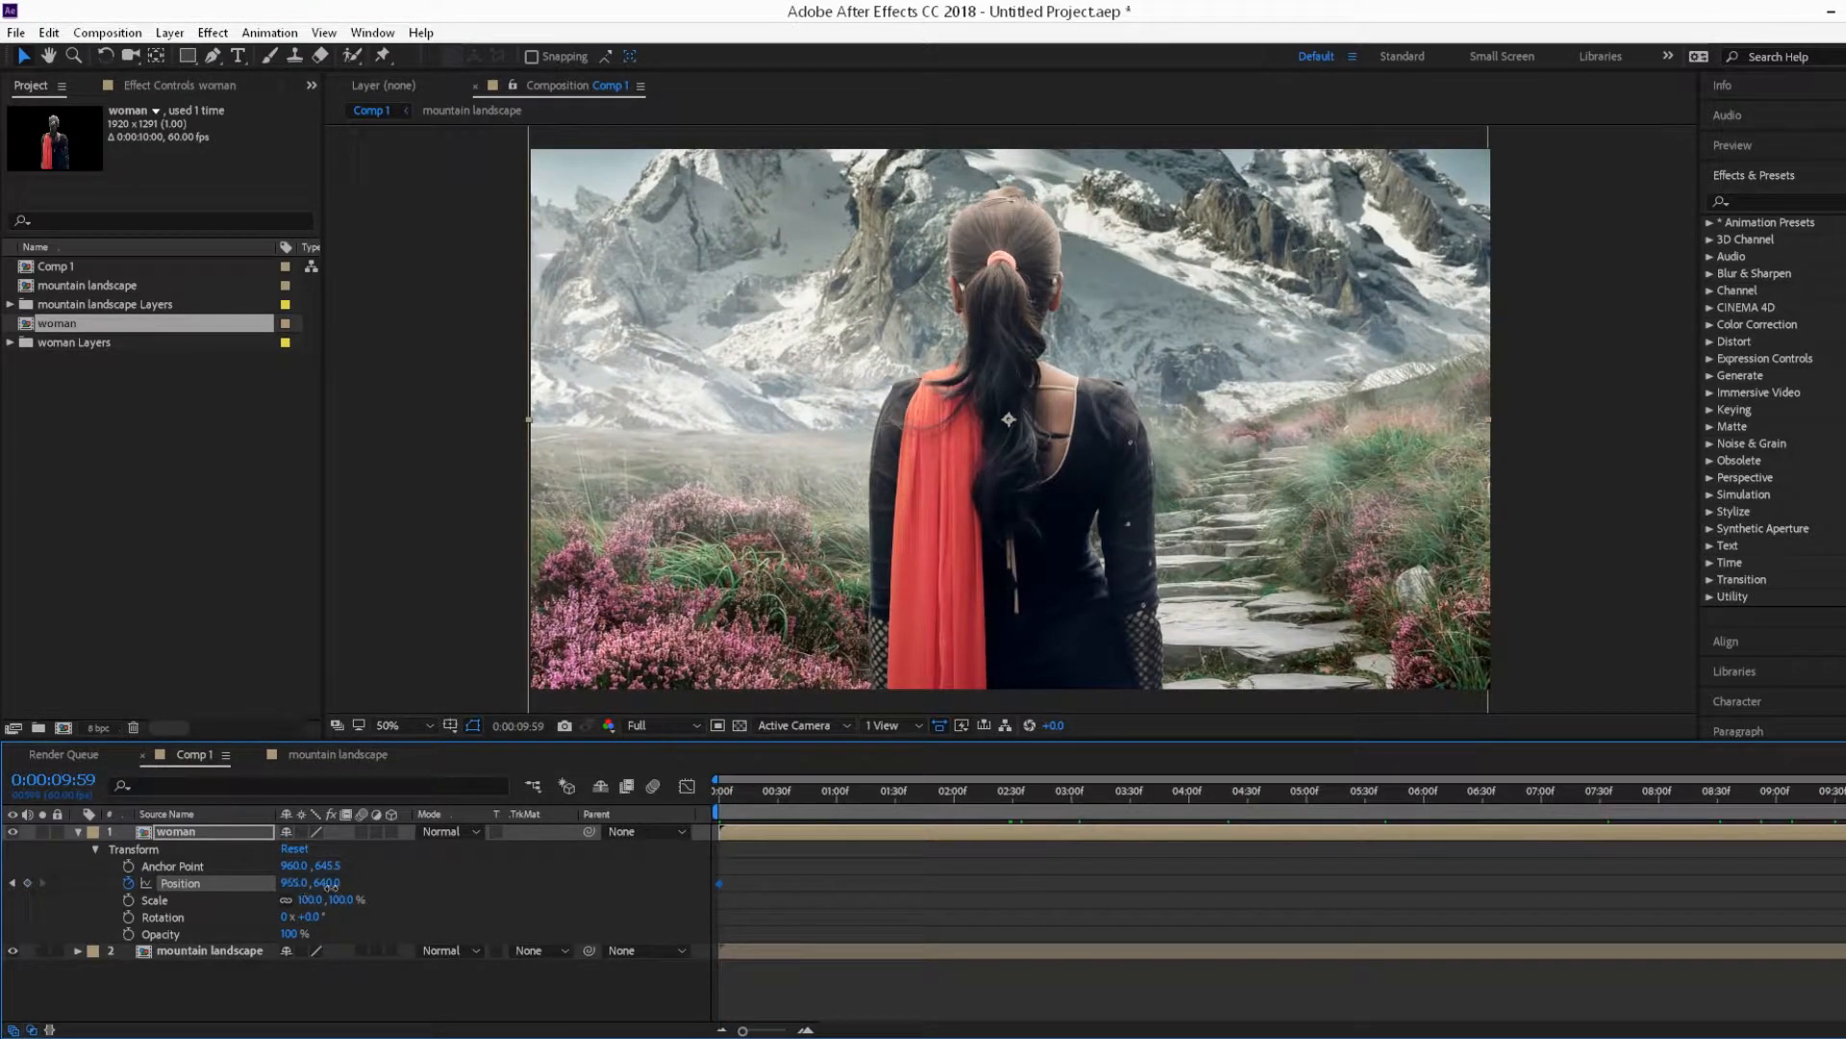
{"action": "left_click_drag", "start_coordinate": [327, 883], "coordinate": [507, 890]}
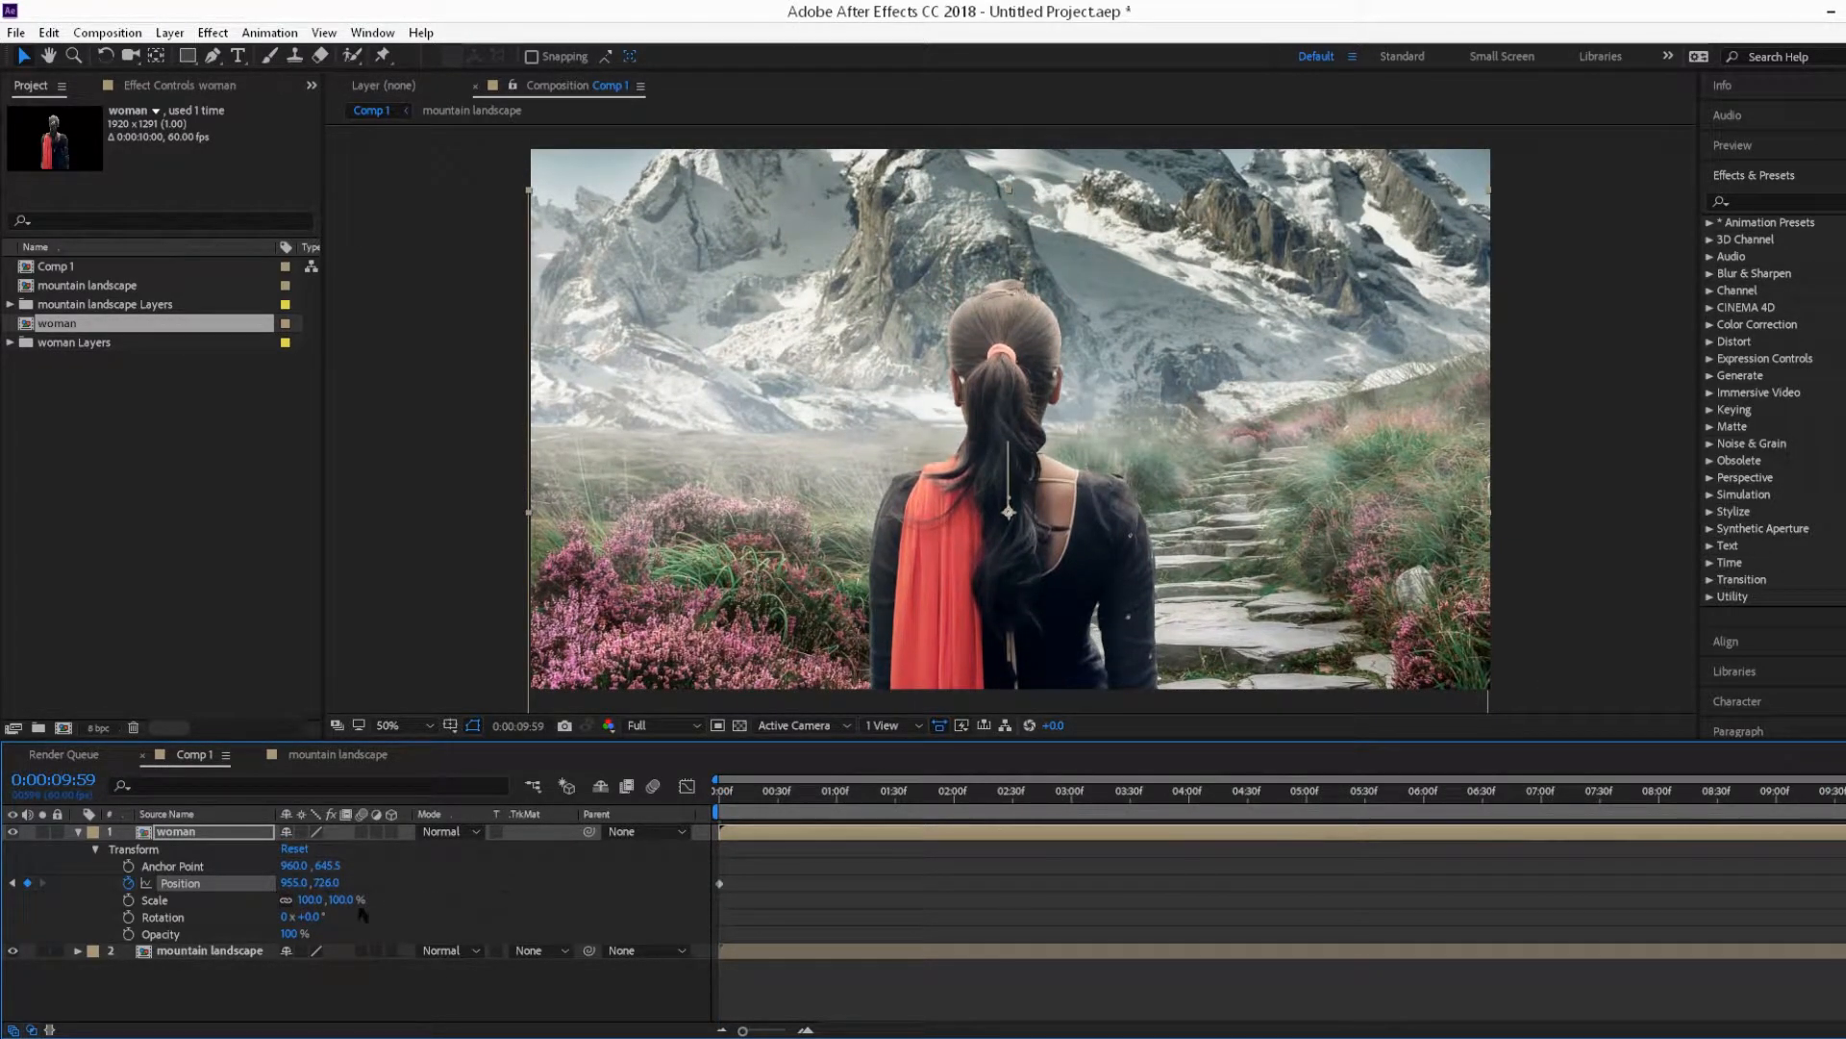
Step: Play the Comp 1 animation from the start to review the motion
{"action": "left_click", "coordinate": [720, 795]}
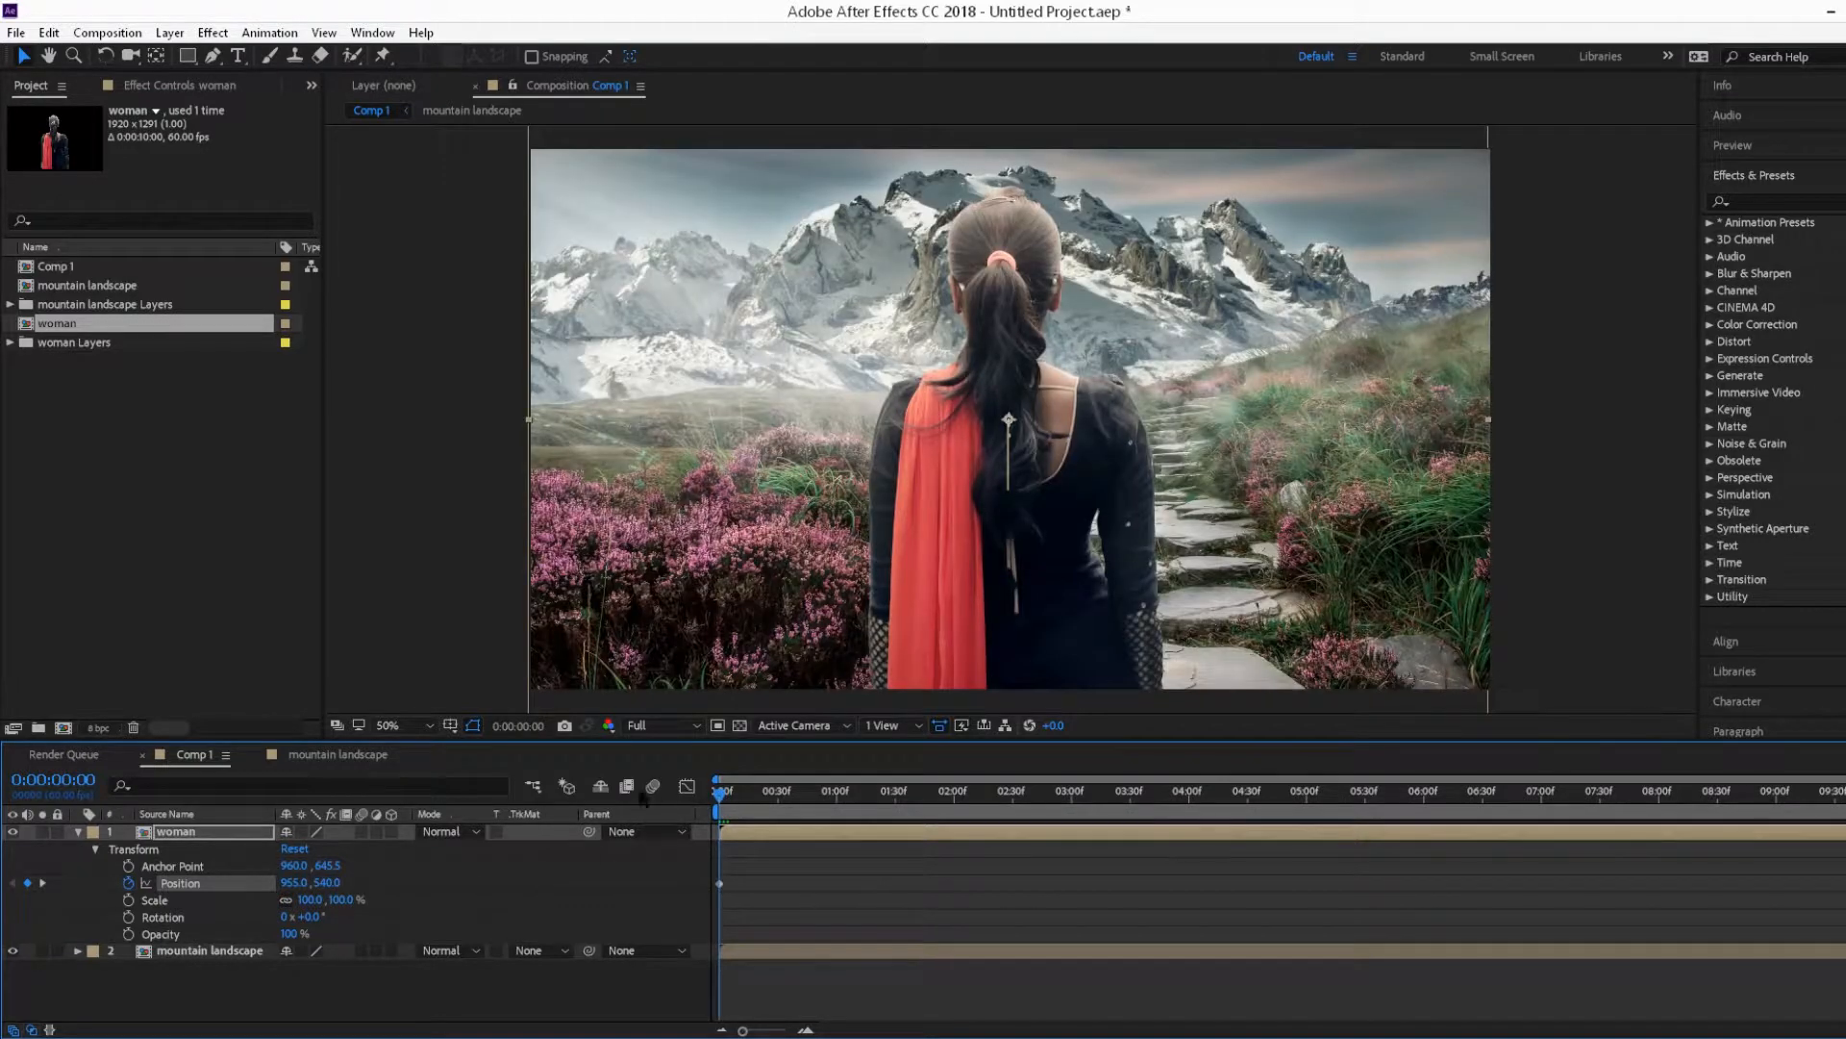
{"action": "key", "text": "space"}
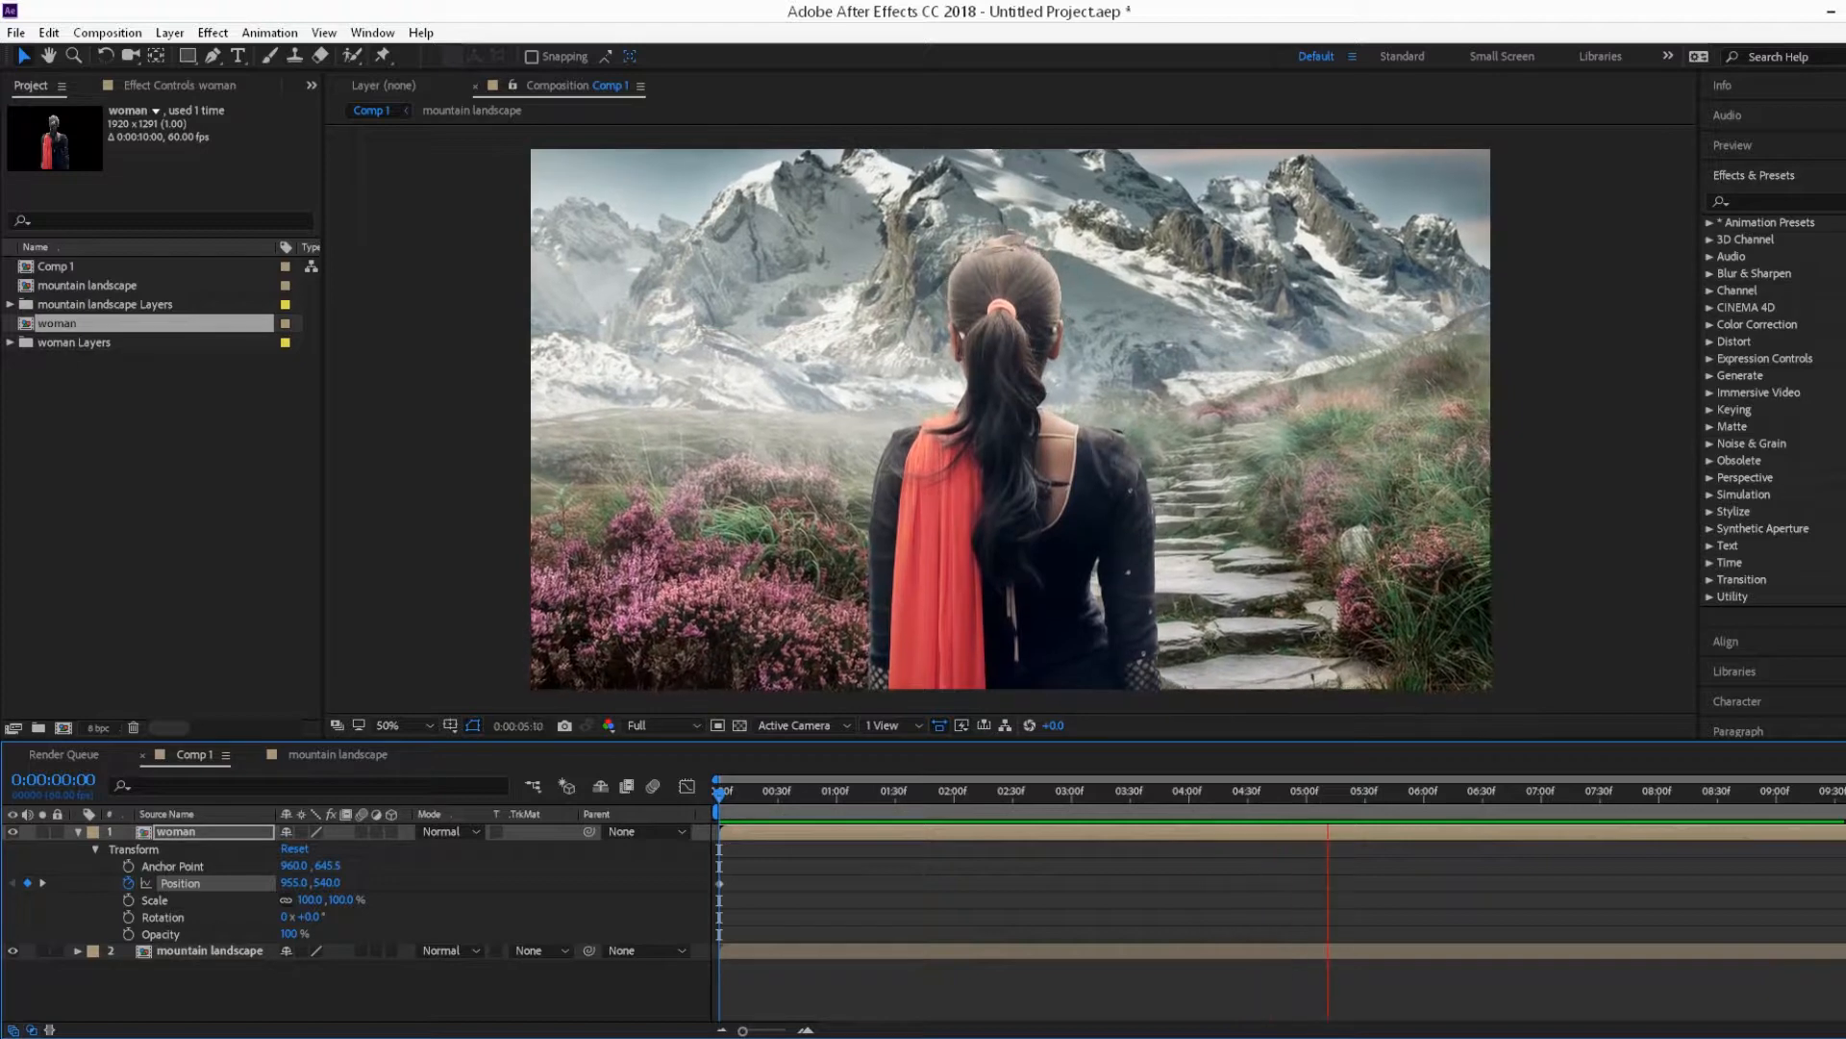
{"action": "key", "text": "space"}
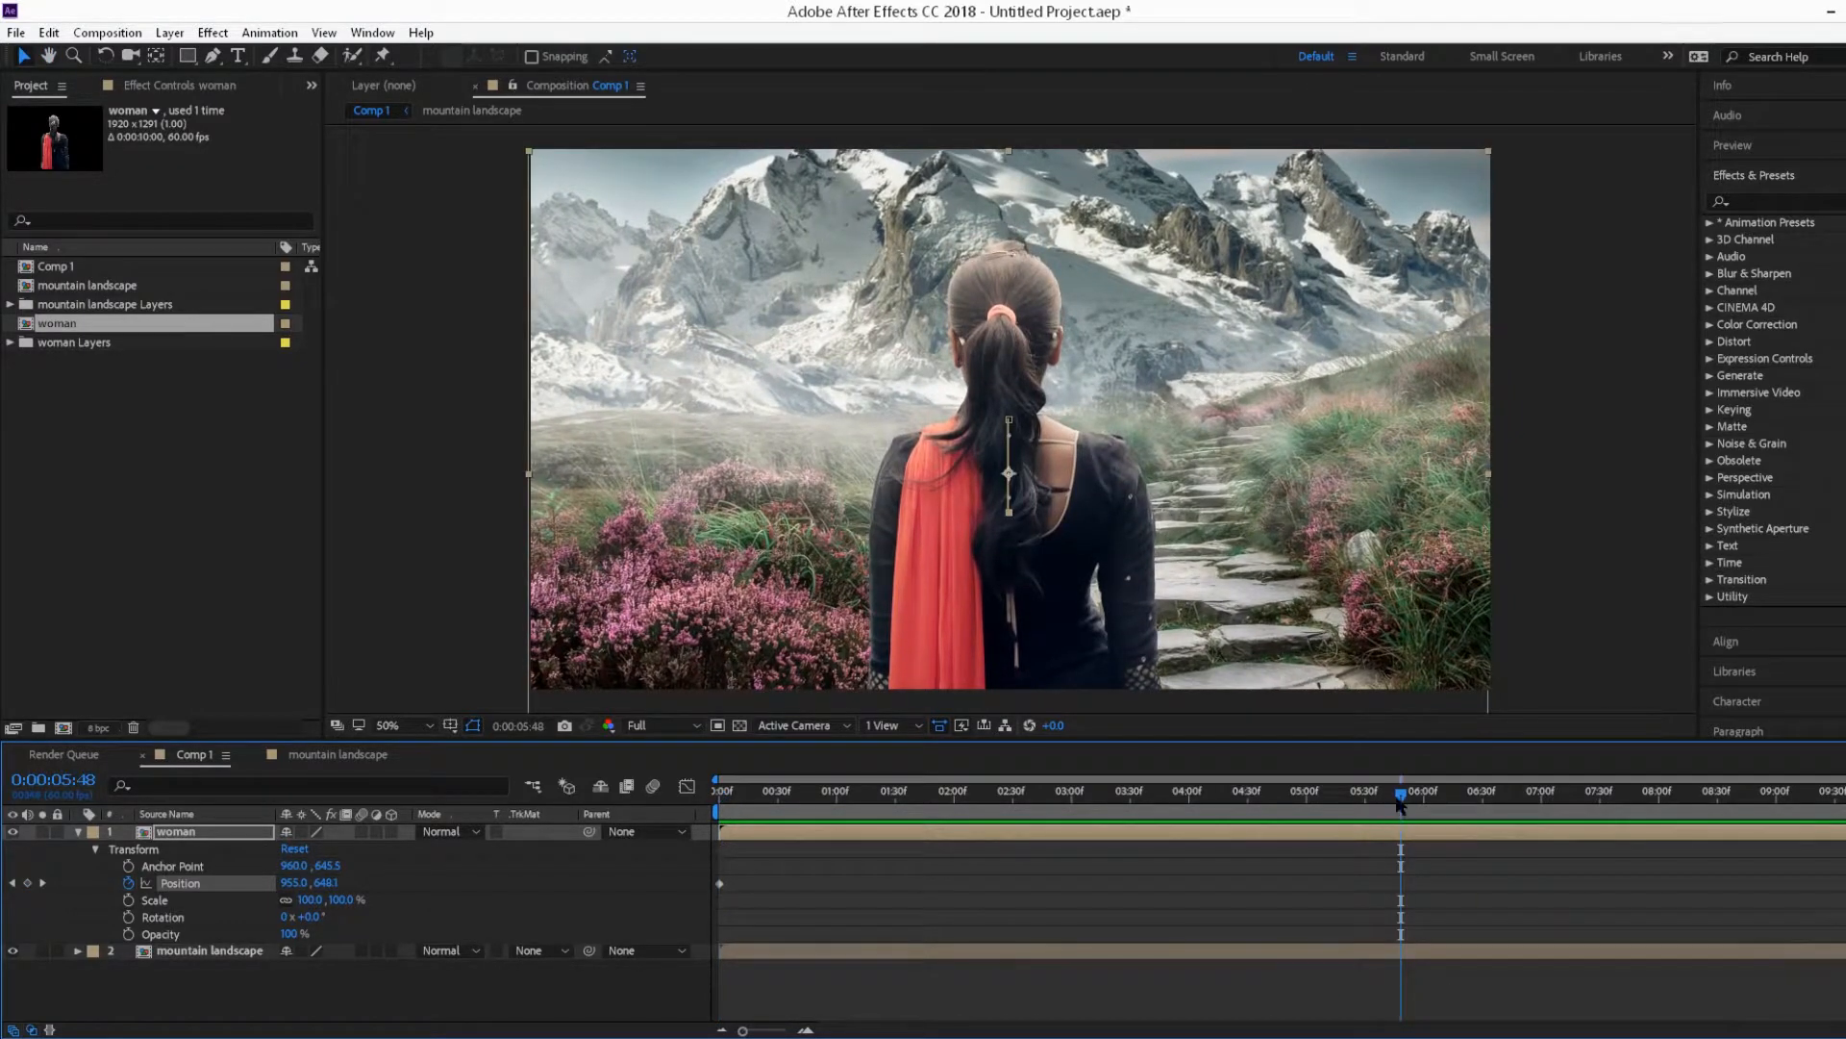
Step: Set the woman's end position keyframe to 955, 815 and play the animation from the start
{"action": "key", "text": "End"}
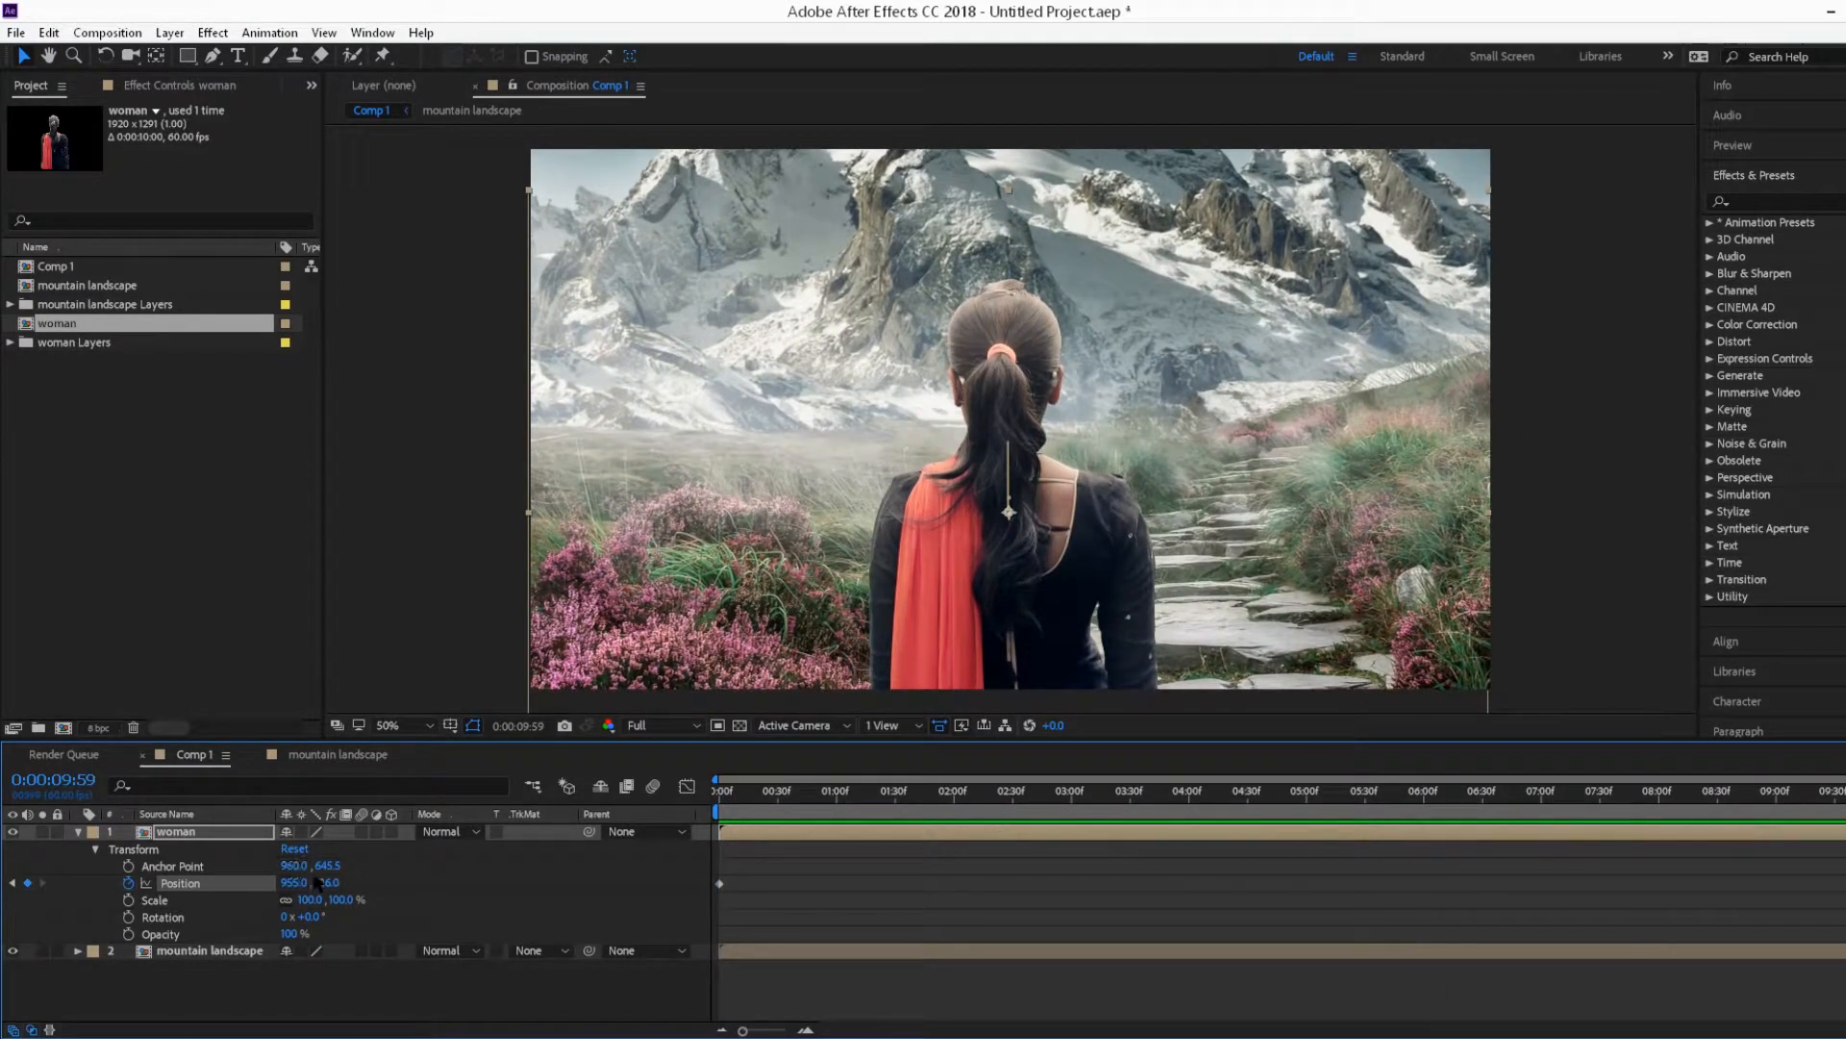
{"action": "left_click_drag", "start_coordinate": [325, 883], "coordinate": [411, 896]}
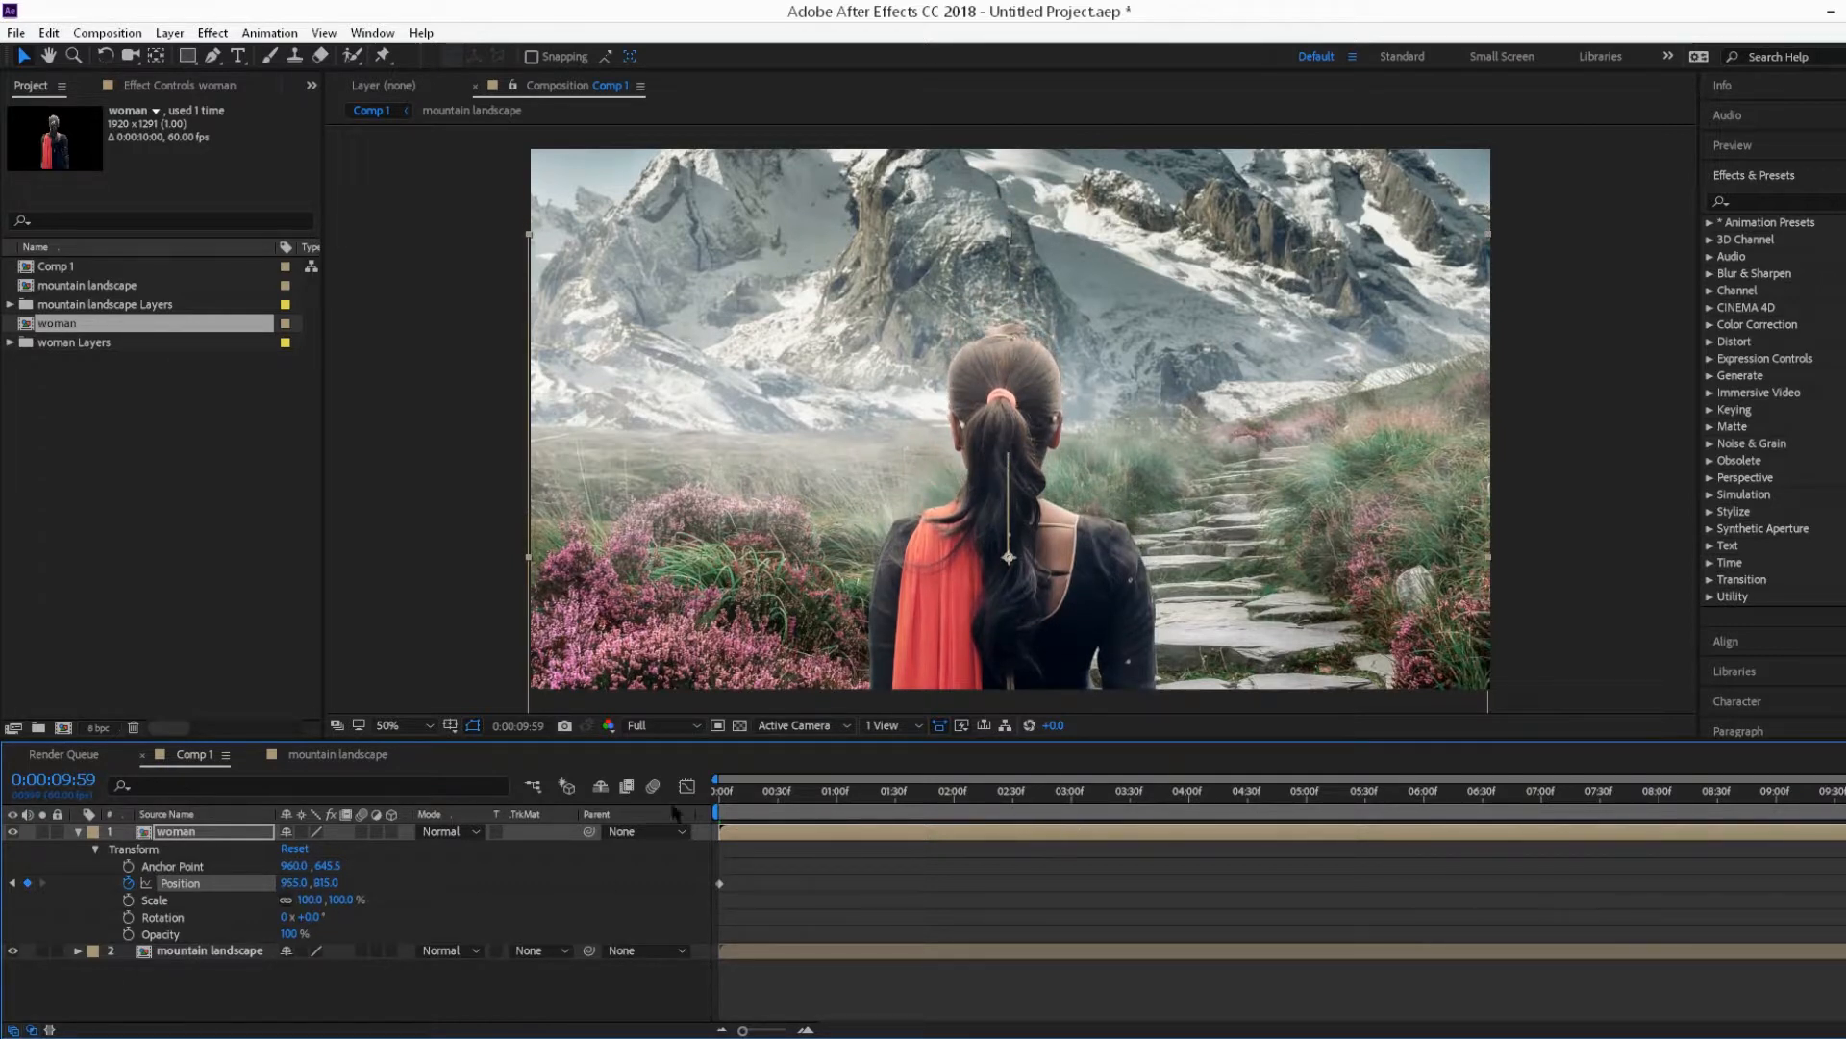
{"action": "left_click_drag", "start_coordinate": [293, 881], "coordinate": [144, 889]}
{"action": "key", "text": "Home"}
{"action": "key", "text": "space"}
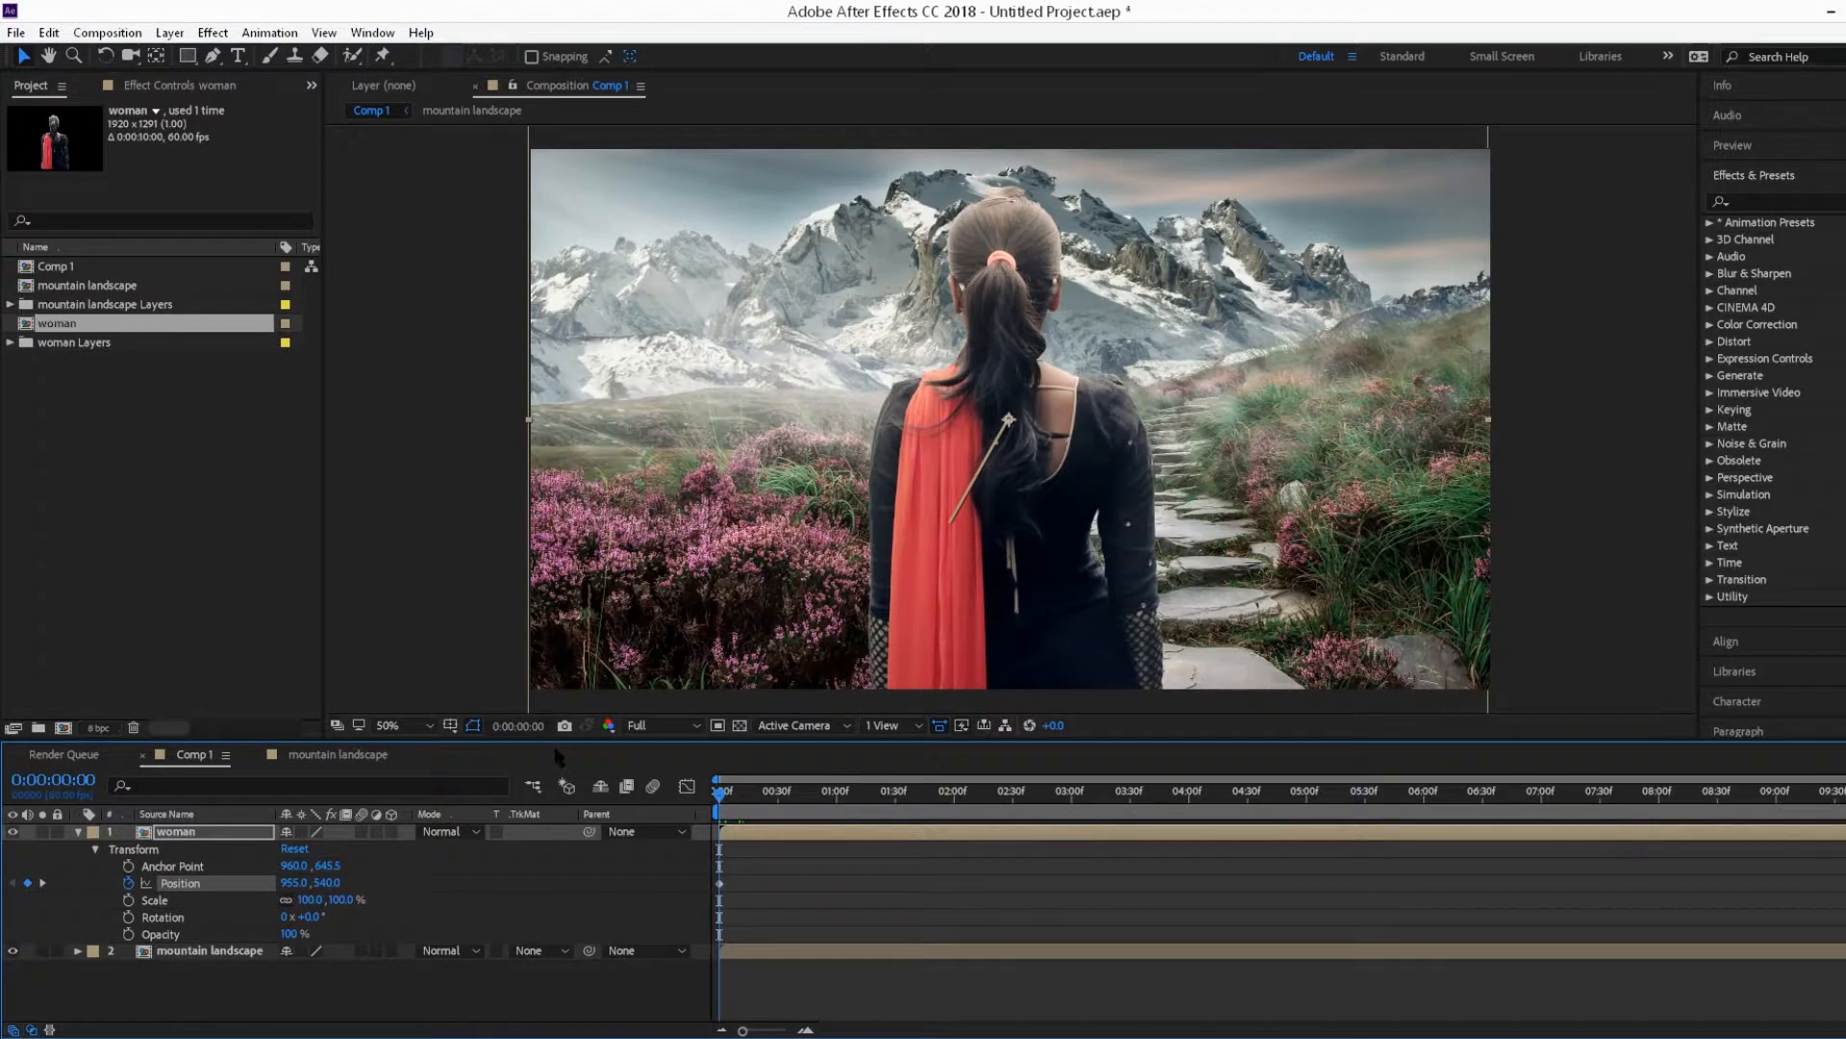